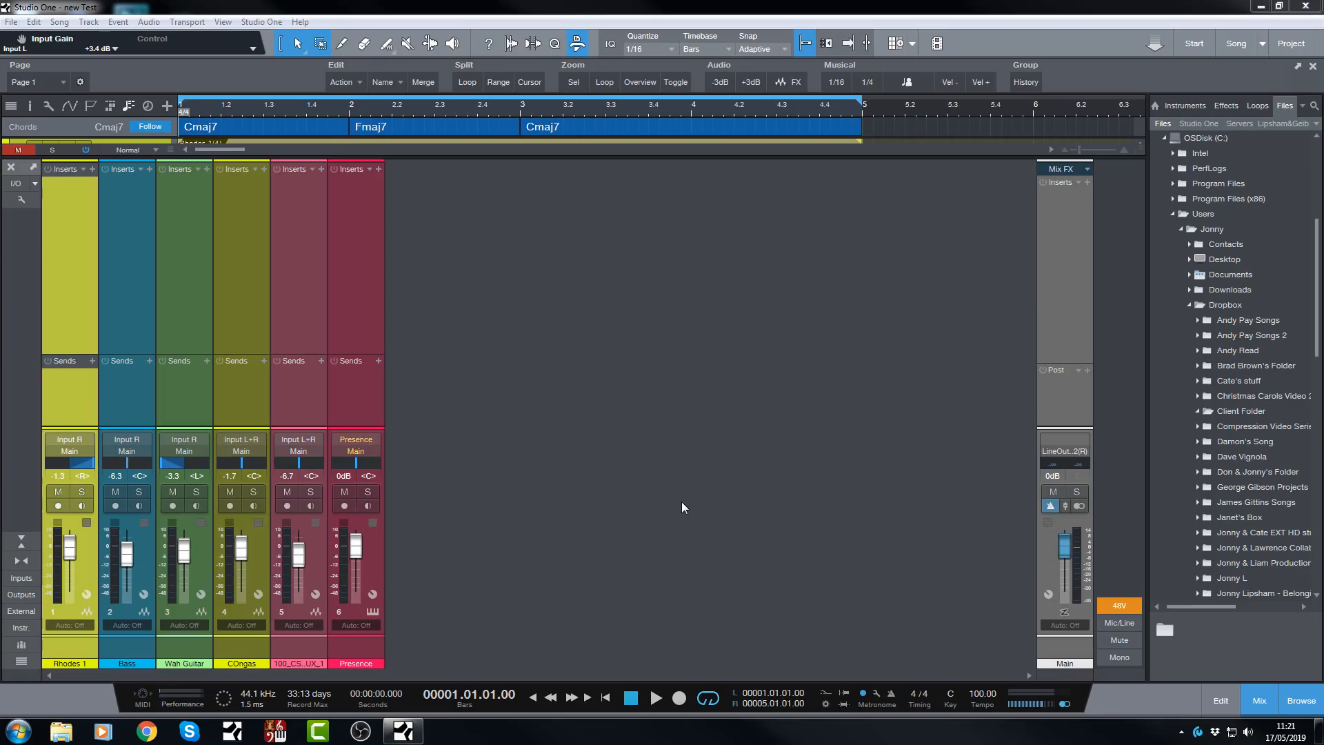
Show the input channels in the console to inspect them, and hide them again.
{"action": "left_click", "coordinate": [22, 580]}
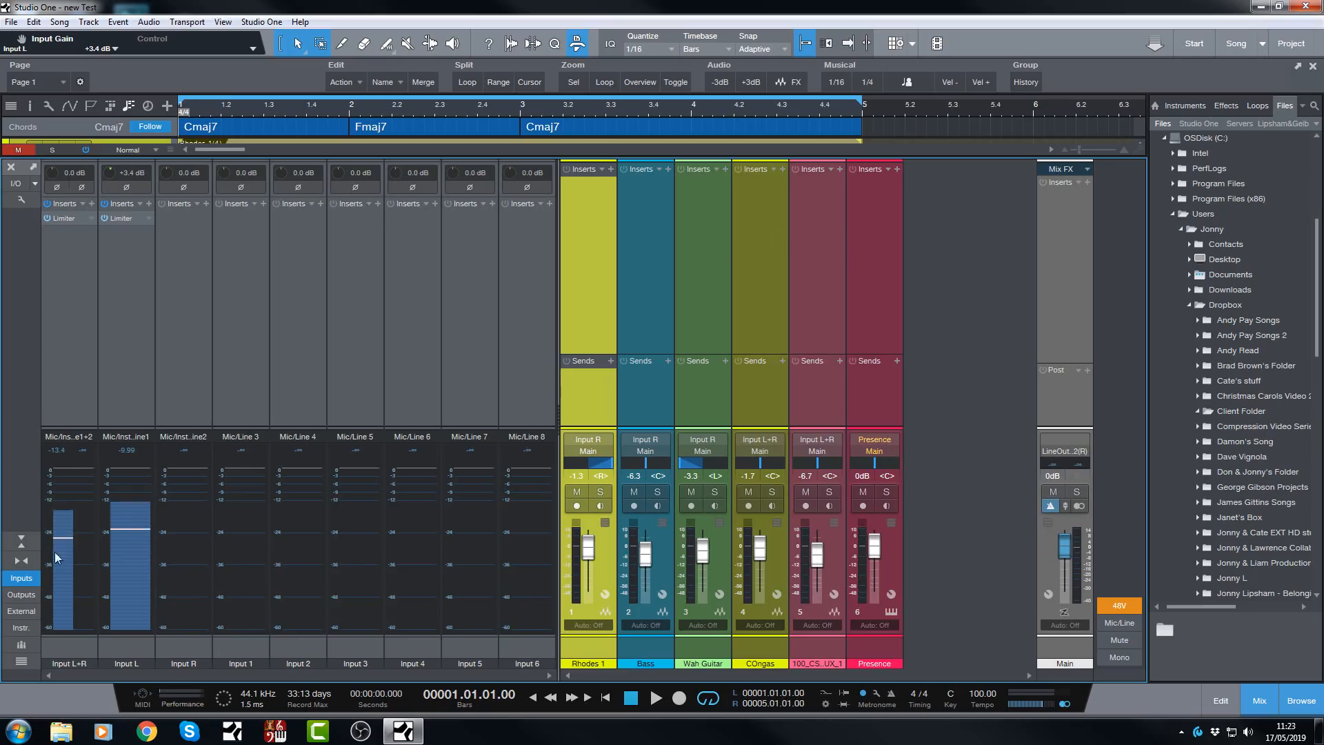
{"action": "left_click", "coordinate": [20, 578]}
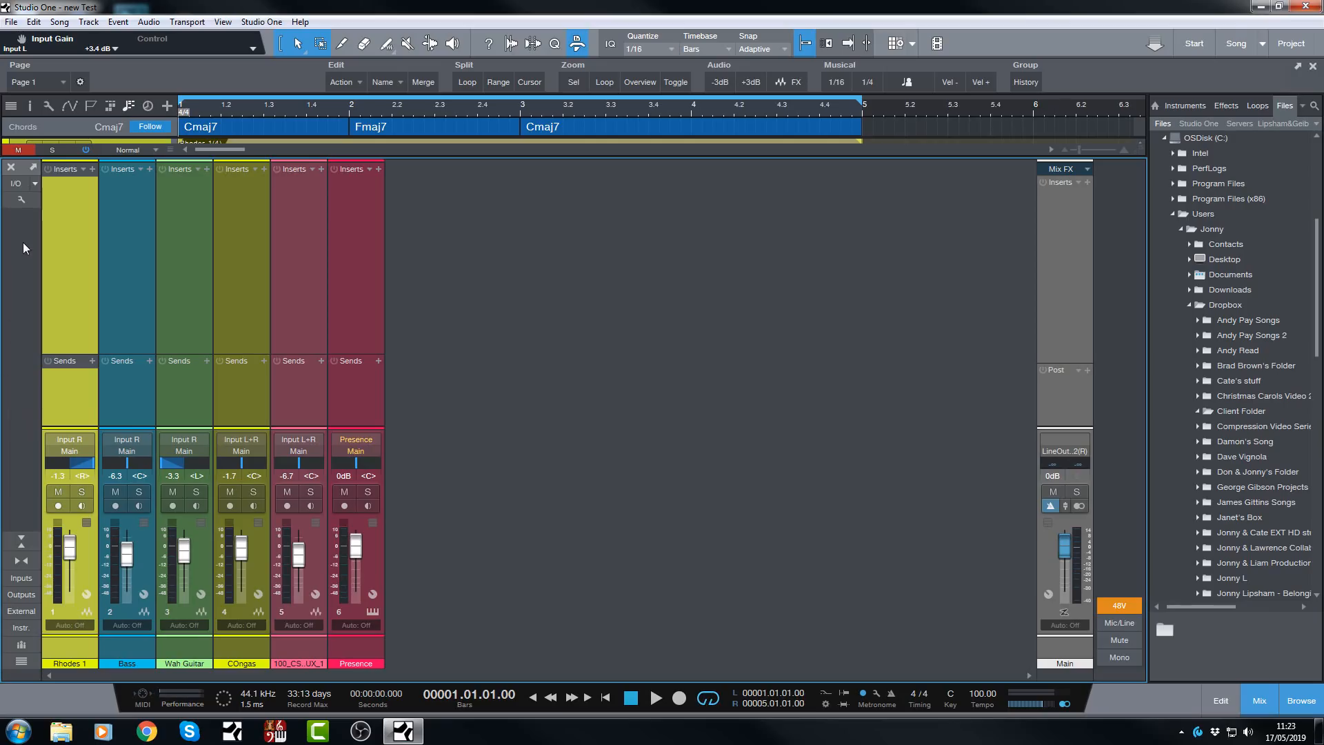
Enable the Input controls and Group assignment components on the console's channel strips.
{"action": "left_click", "coordinate": [20, 200]}
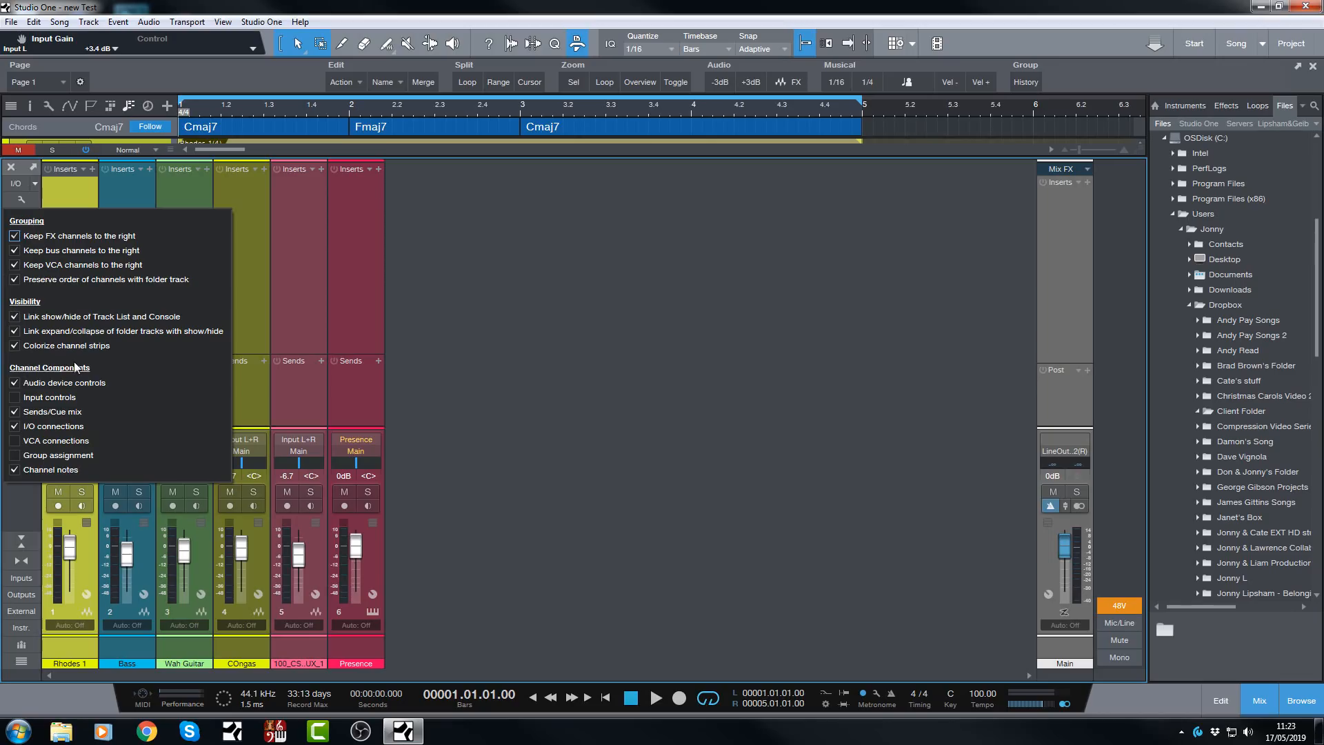
{"action": "left_click", "coordinate": [15, 399]}
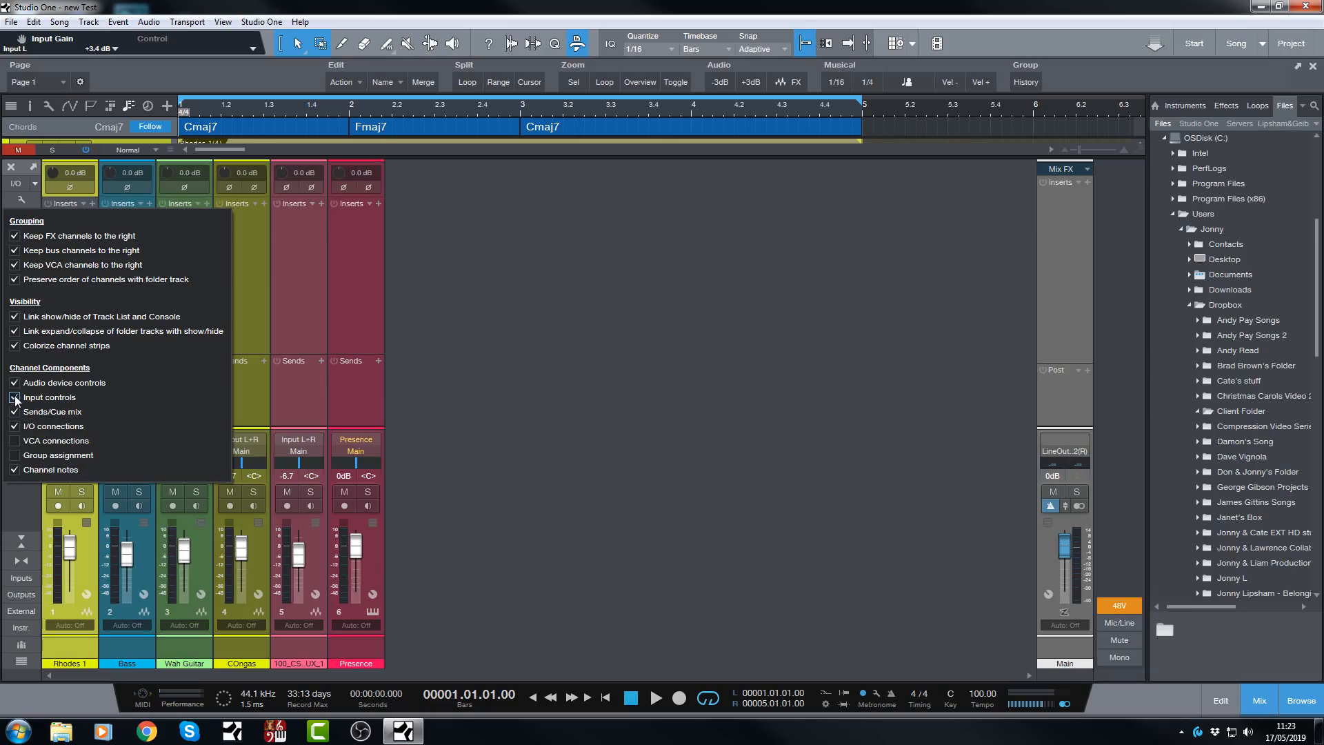
{"action": "left_click", "coordinate": [520, 295]}
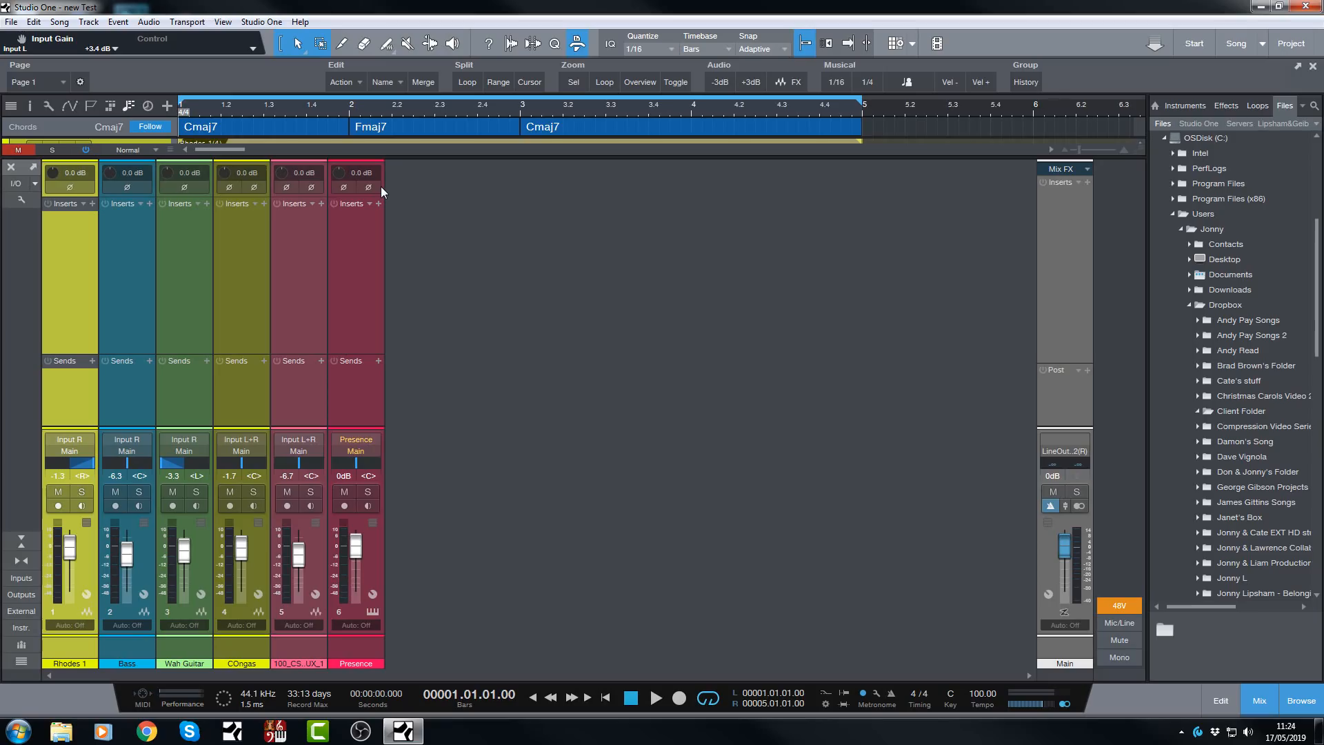
{"action": "left_click", "coordinate": [21, 200]}
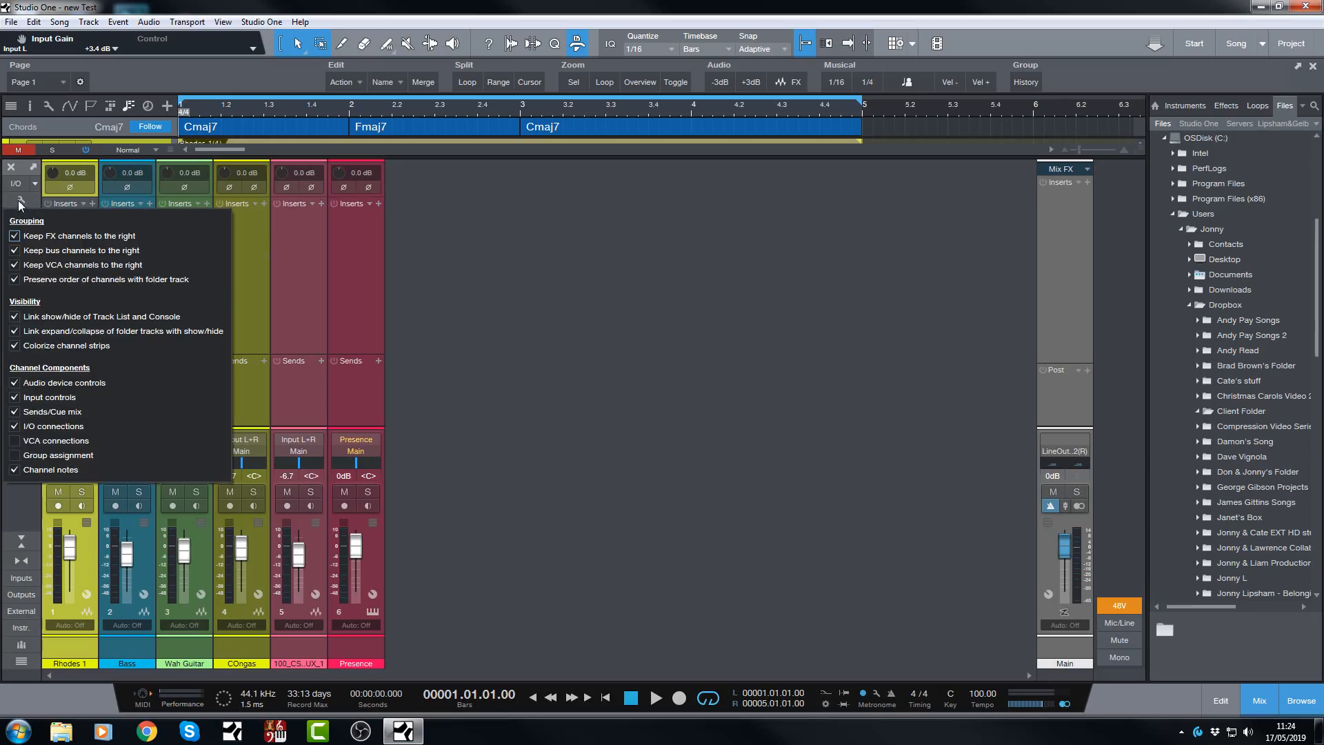
{"action": "left_click", "coordinate": [14, 456]}
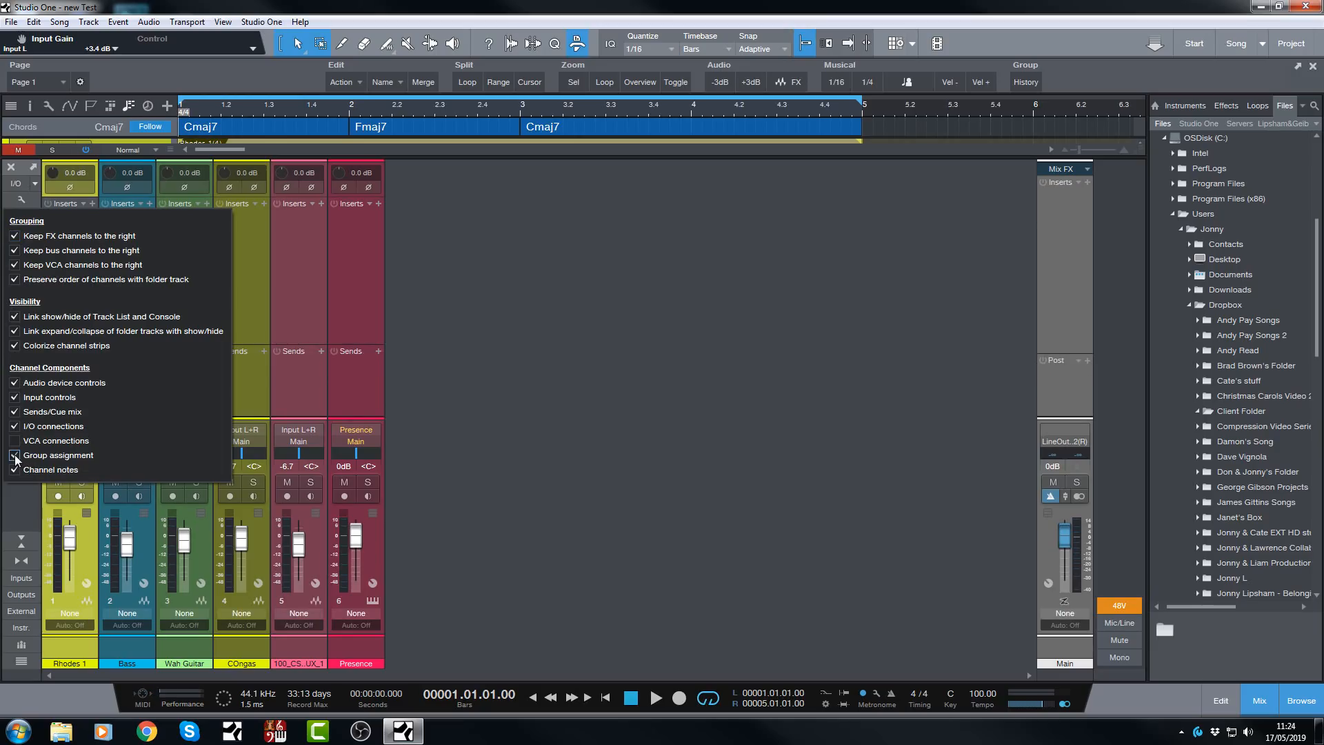
{"action": "left_click", "coordinate": [486, 349]}
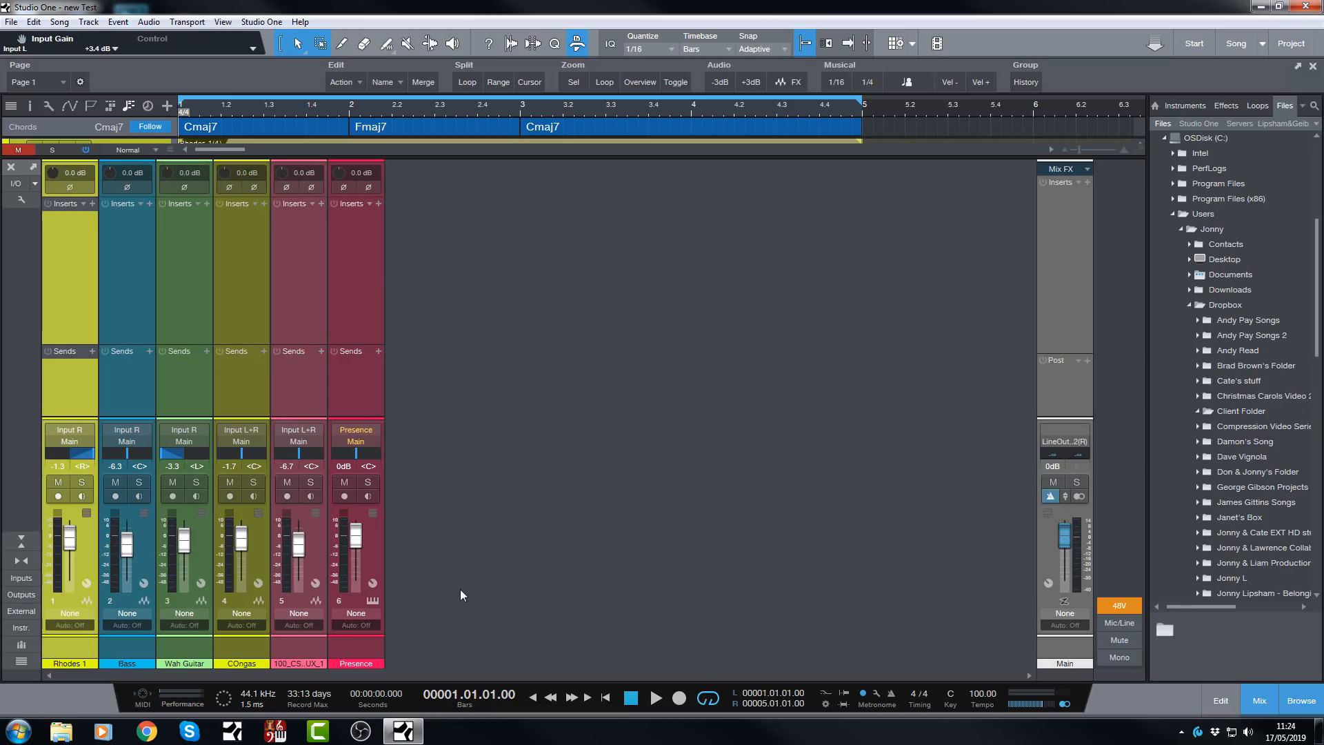
Show the console's group list and group the channels from Rhodes 1 through 100_CS_AUX_1 under the name Band.
{"action": "left_click", "coordinate": [21, 644]}
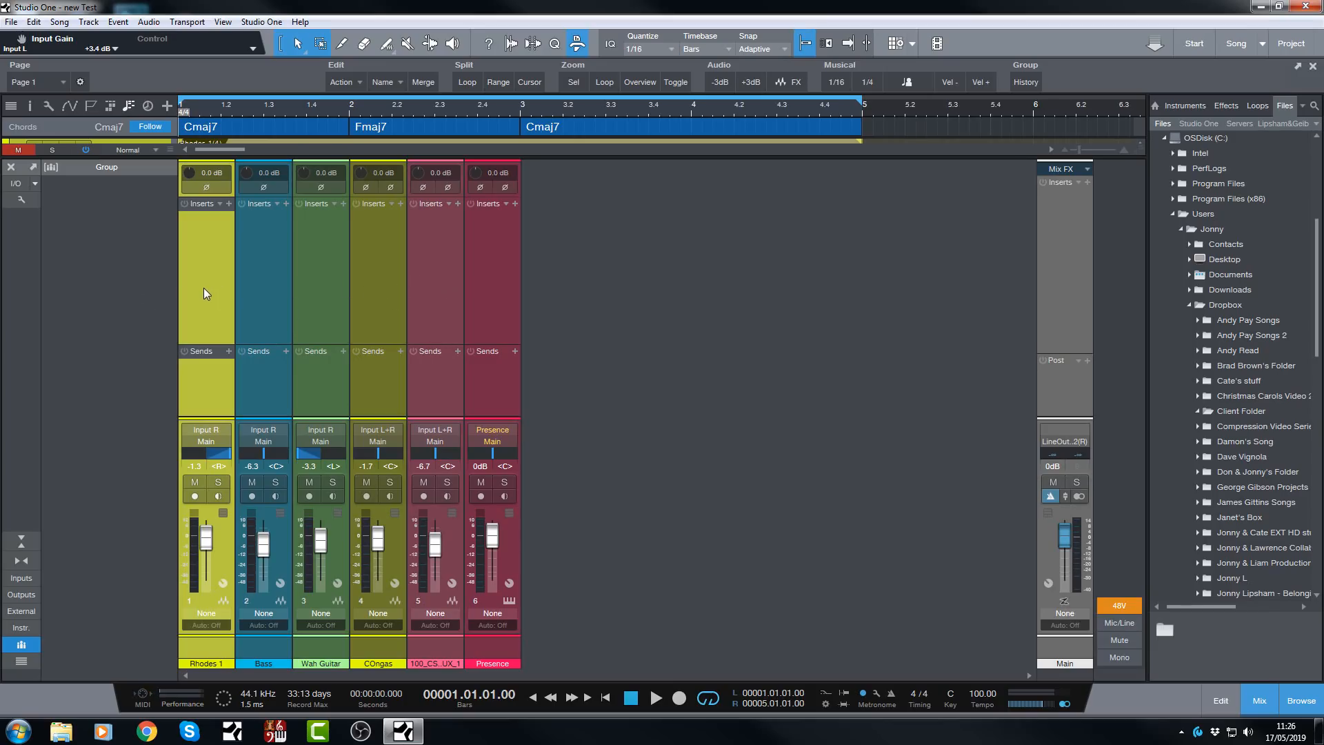
{"action": "left_click", "coordinate": [422, 297], "text": "shift"}
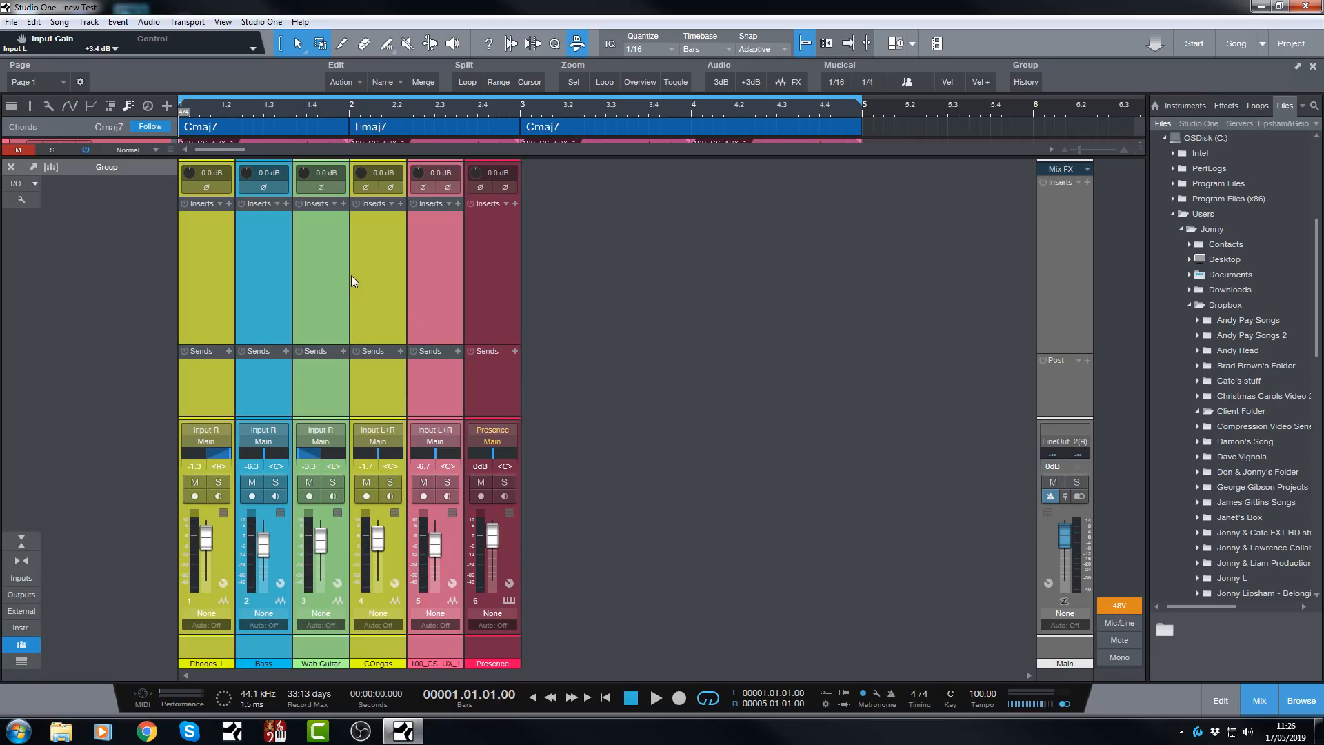
{"action": "key", "text": "ctrl+g"}
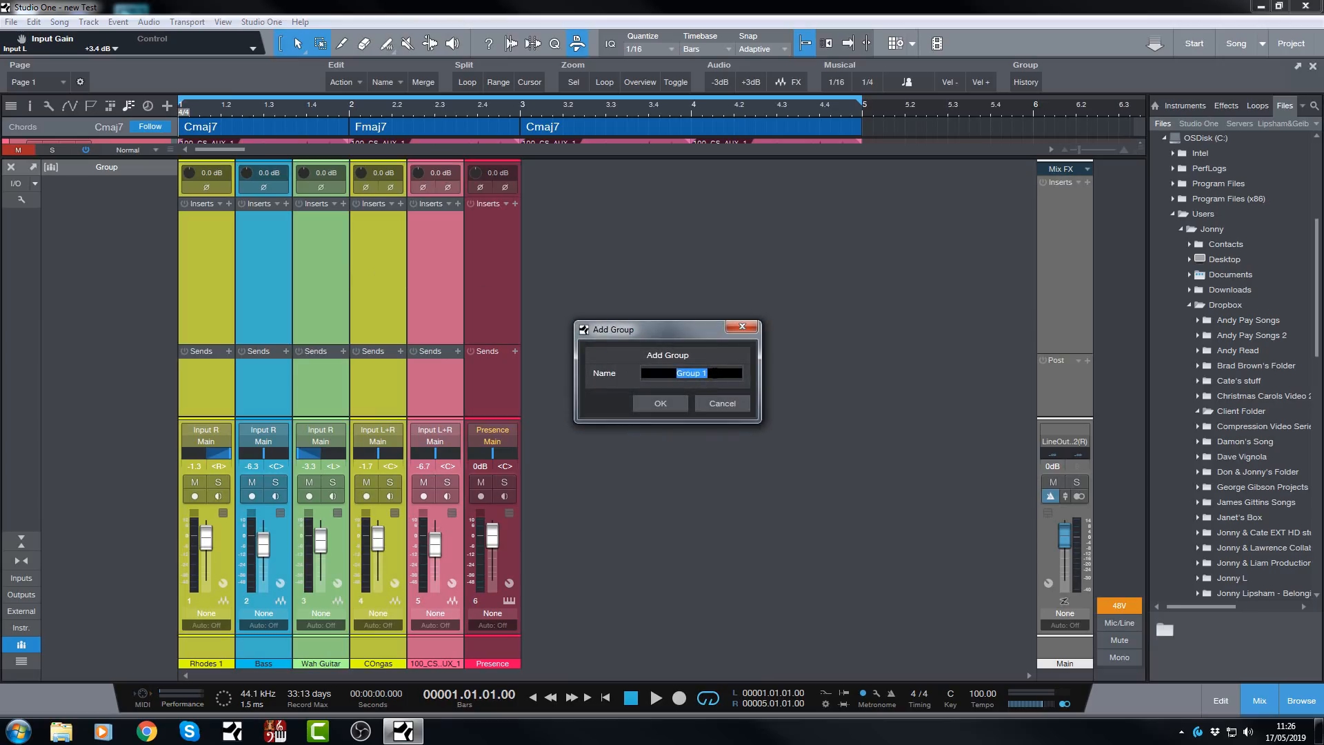
{"action": "type", "text": "Band"}
{"action": "left_click", "coordinate": [655, 406]}
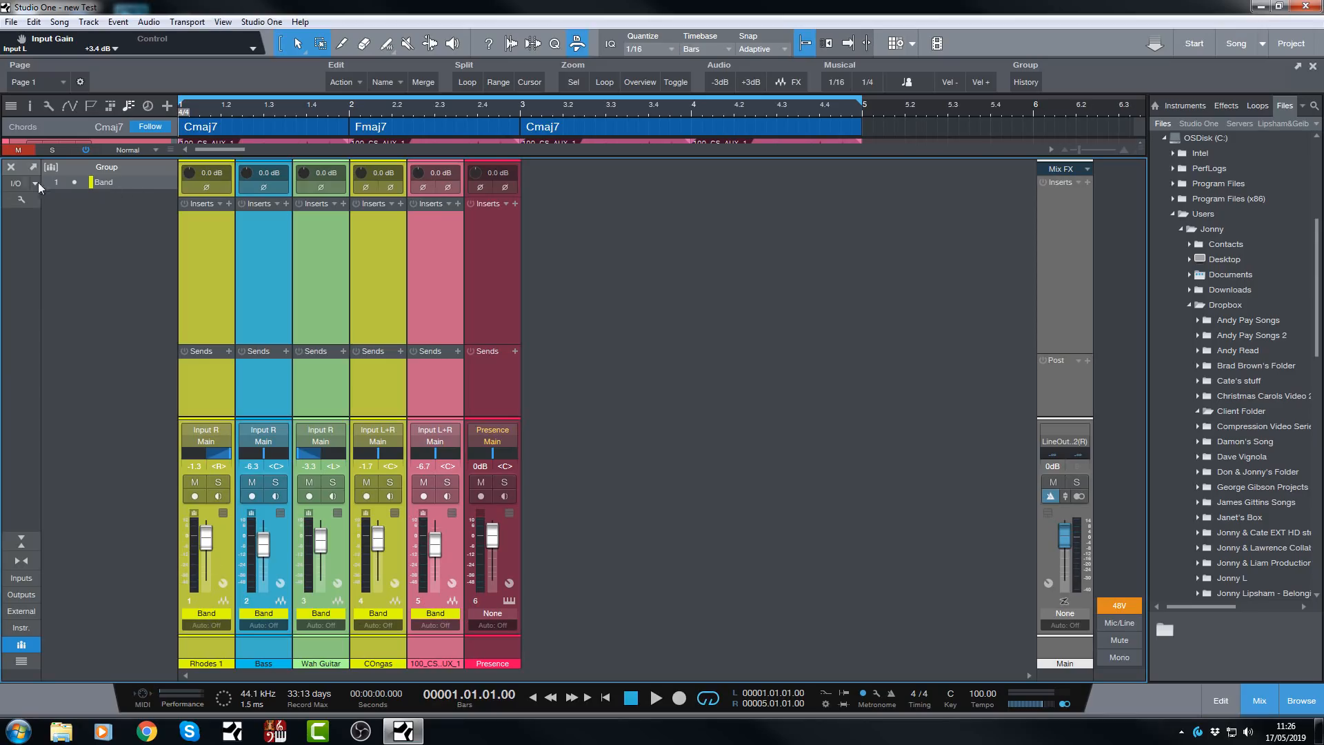
Review which channel attributes are linked in the Band group.
{"action": "right_click", "coordinate": [90, 181]}
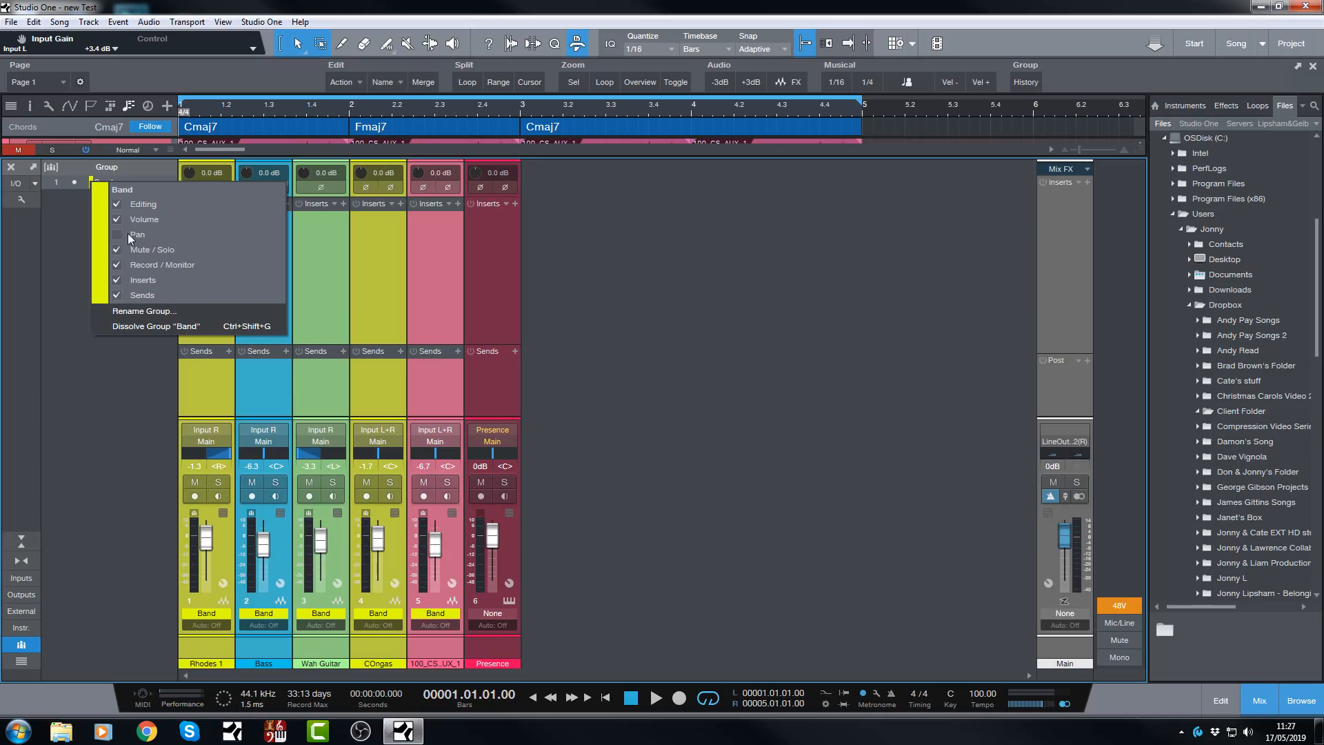
{"action": "left_click", "coordinate": [117, 429]}
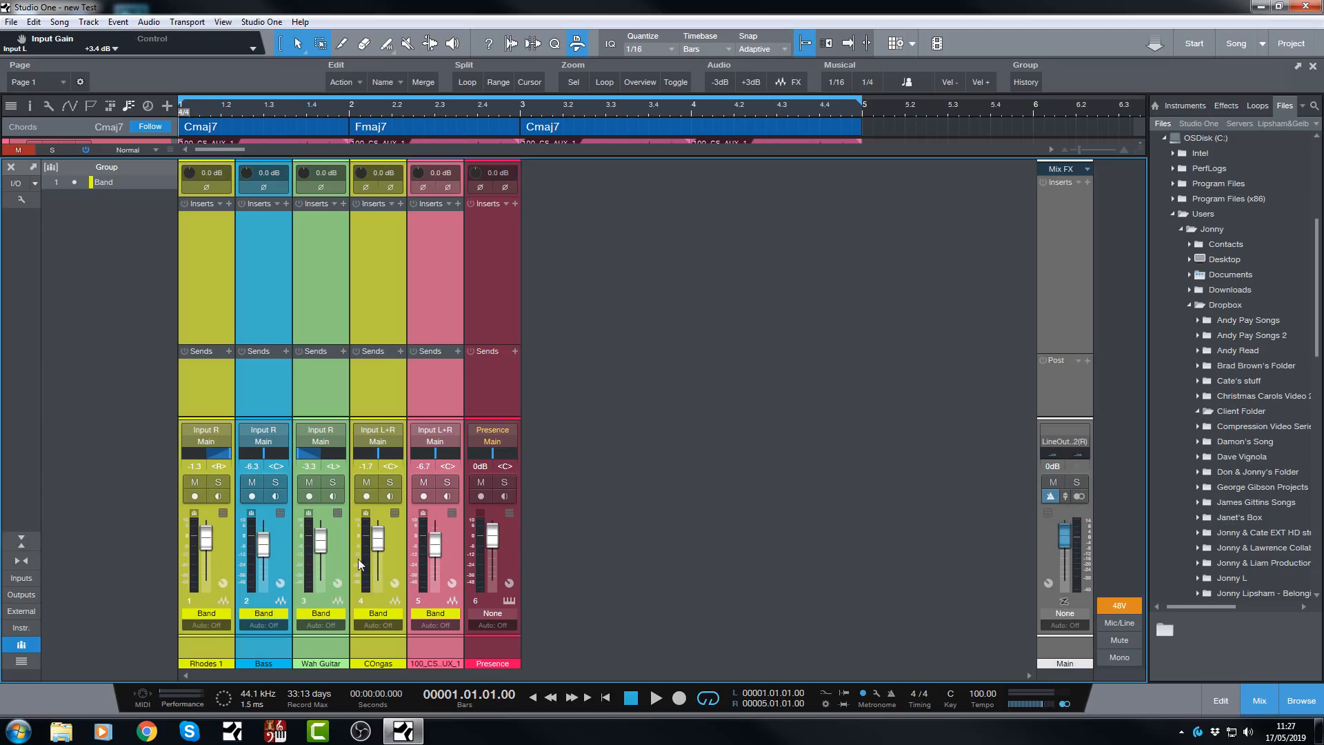
Play part of the song to watch the channel meters, and stop playback.
{"action": "mouse_move", "coordinate": [365, 561]}
{"action": "key", "text": "space"}
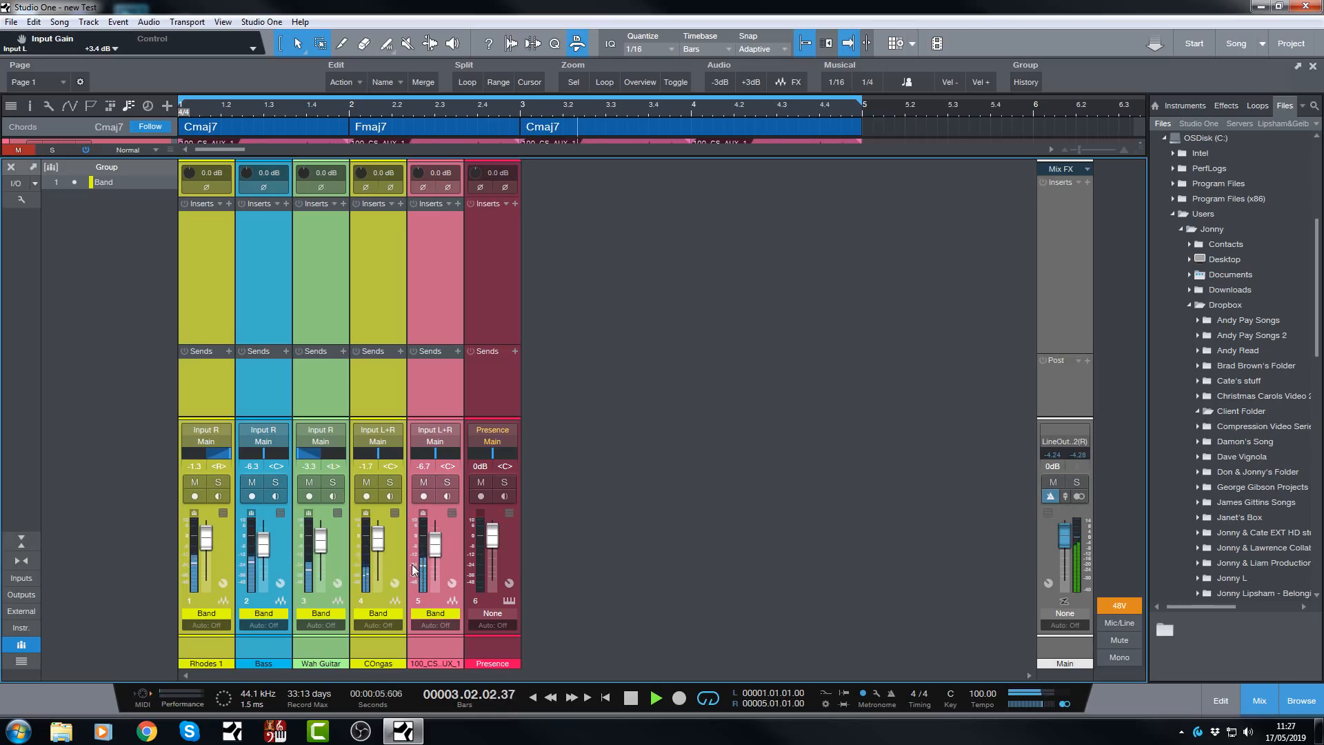
{"action": "key", "text": "space"}
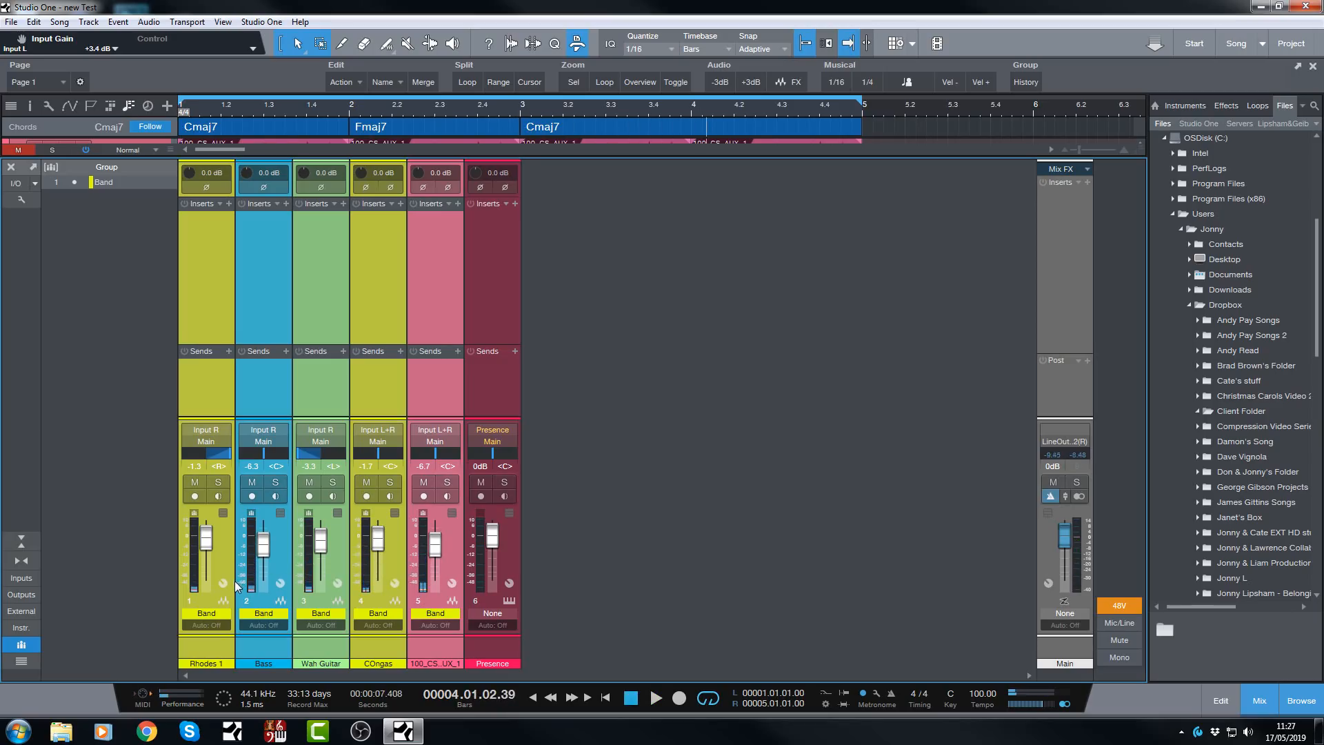
Switch the channel metering to Peak and play the song briefly to check the meters.
{"action": "right_click", "coordinate": [365, 560]}
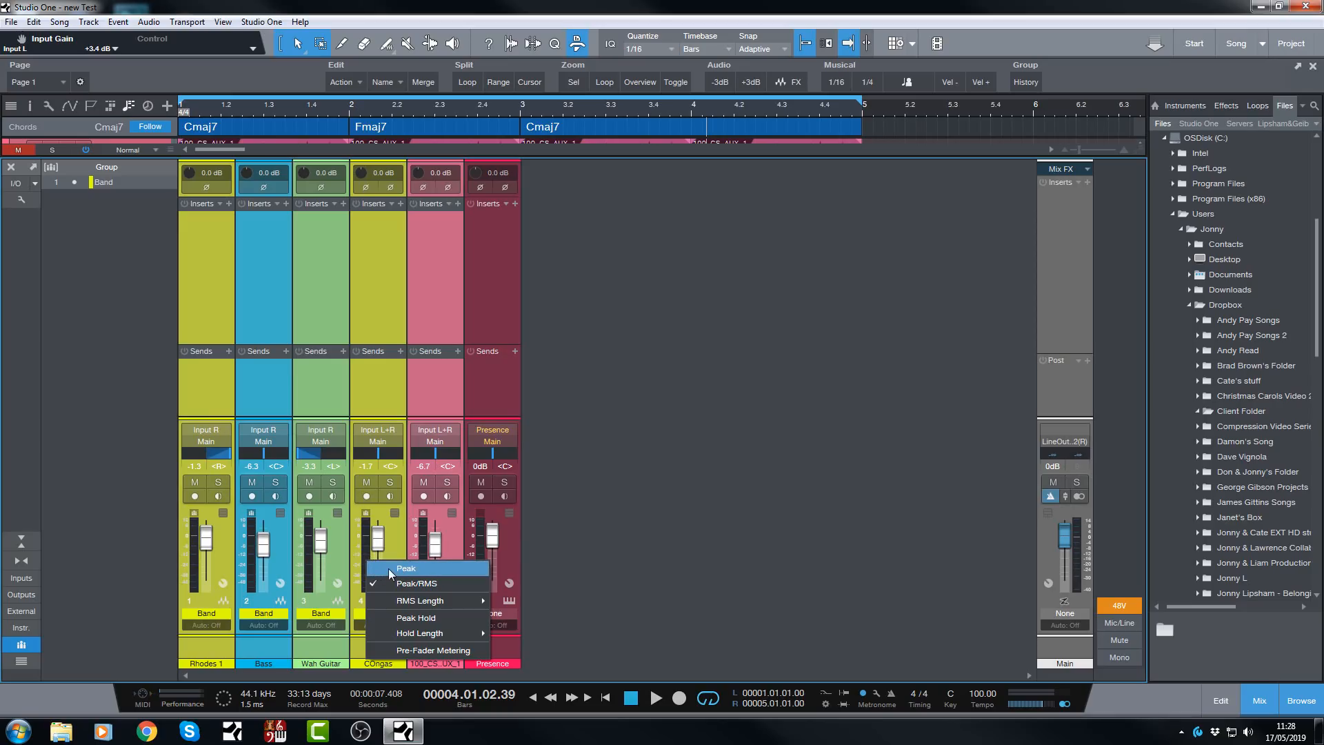
{"action": "left_click", "coordinate": [381, 569]}
{"action": "key", "text": "space"}
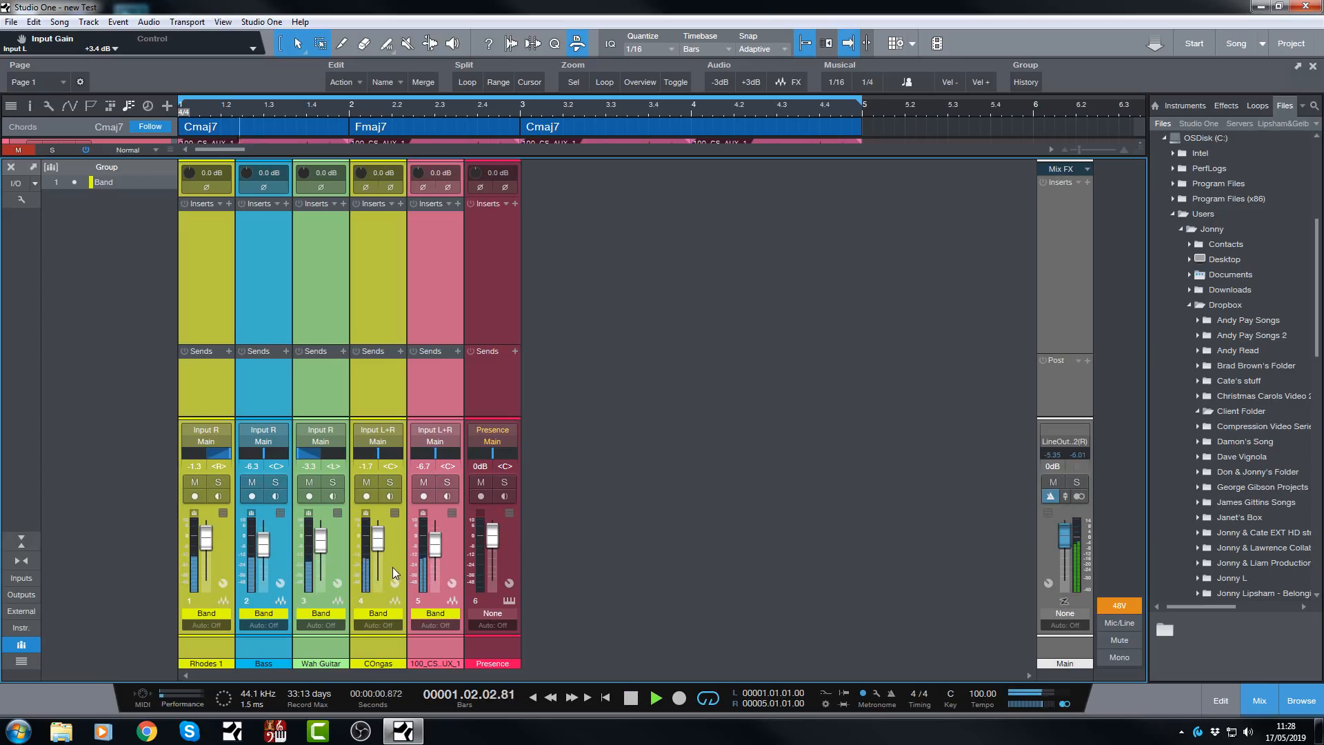
{"action": "key", "text": "space"}
Examine the remaining channel metering options, including Peak Hold and Pre-Fader Metering.
{"action": "right_click", "coordinate": [363, 561]}
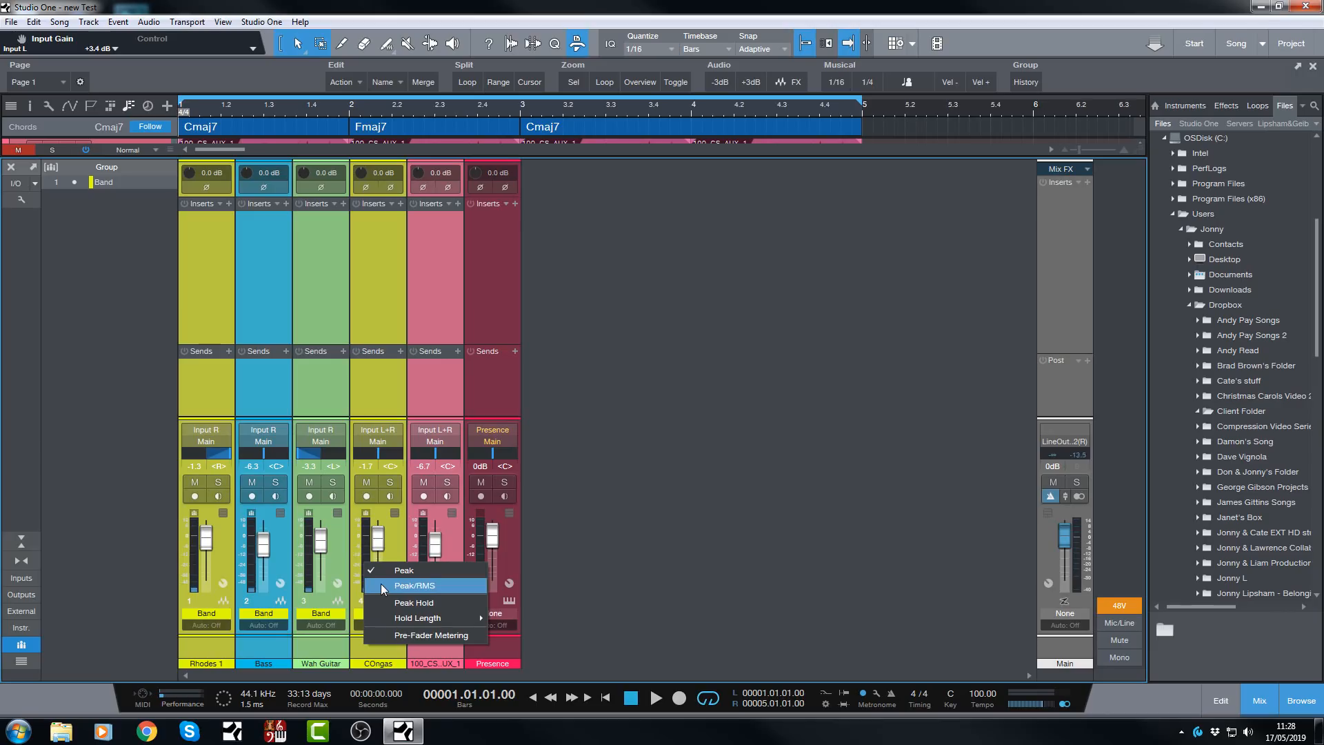
{"action": "mouse_move", "coordinate": [394, 610]}
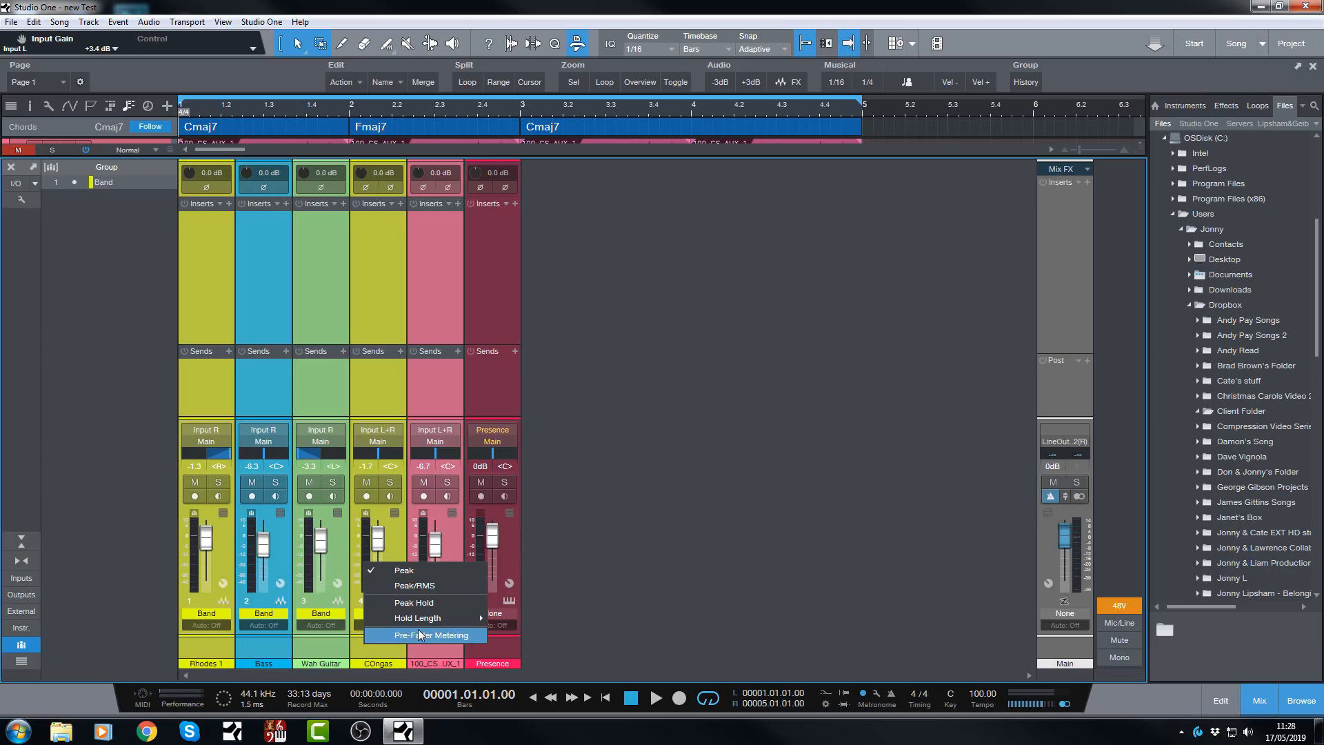
{"action": "left_click", "coordinate": [610, 514]}
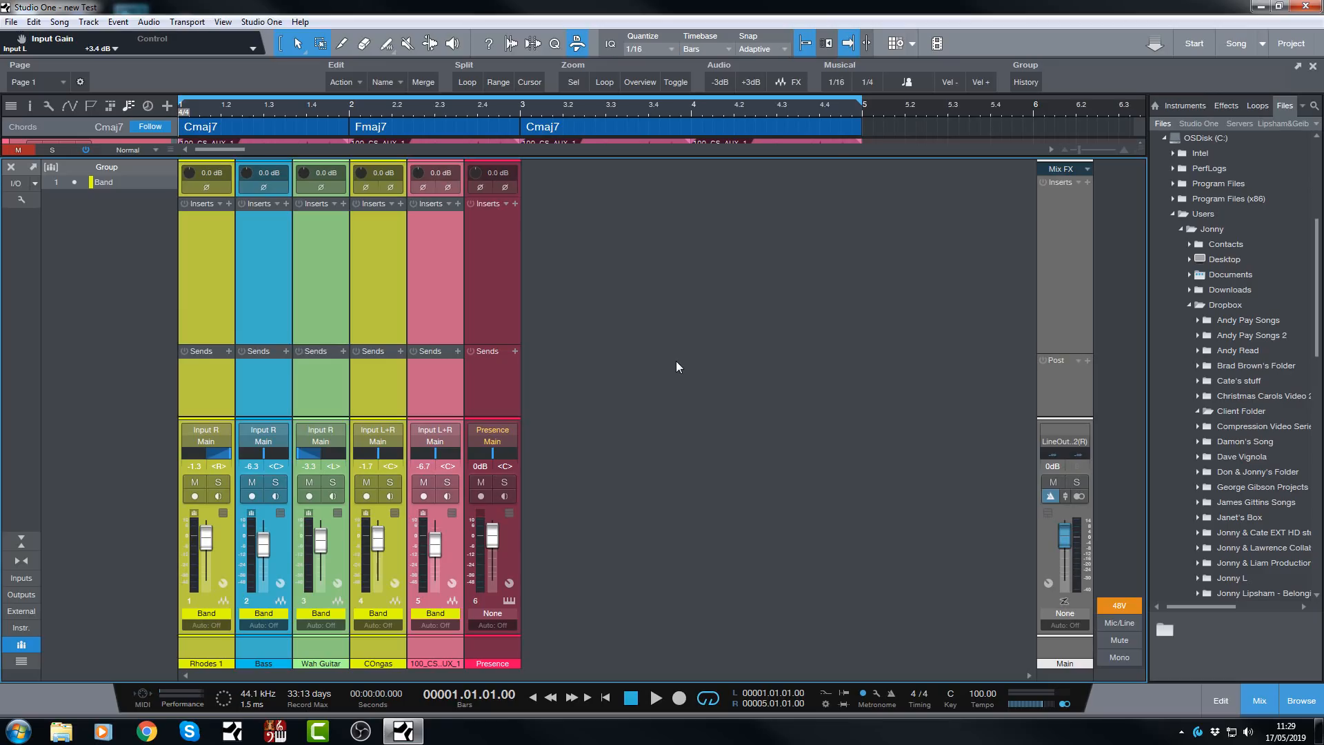
Try adding a Compressor insert to all Band group channels through 100_CS_AUX_1, and undo the insertion.
{"action": "left_click", "coordinate": [1228, 107]}
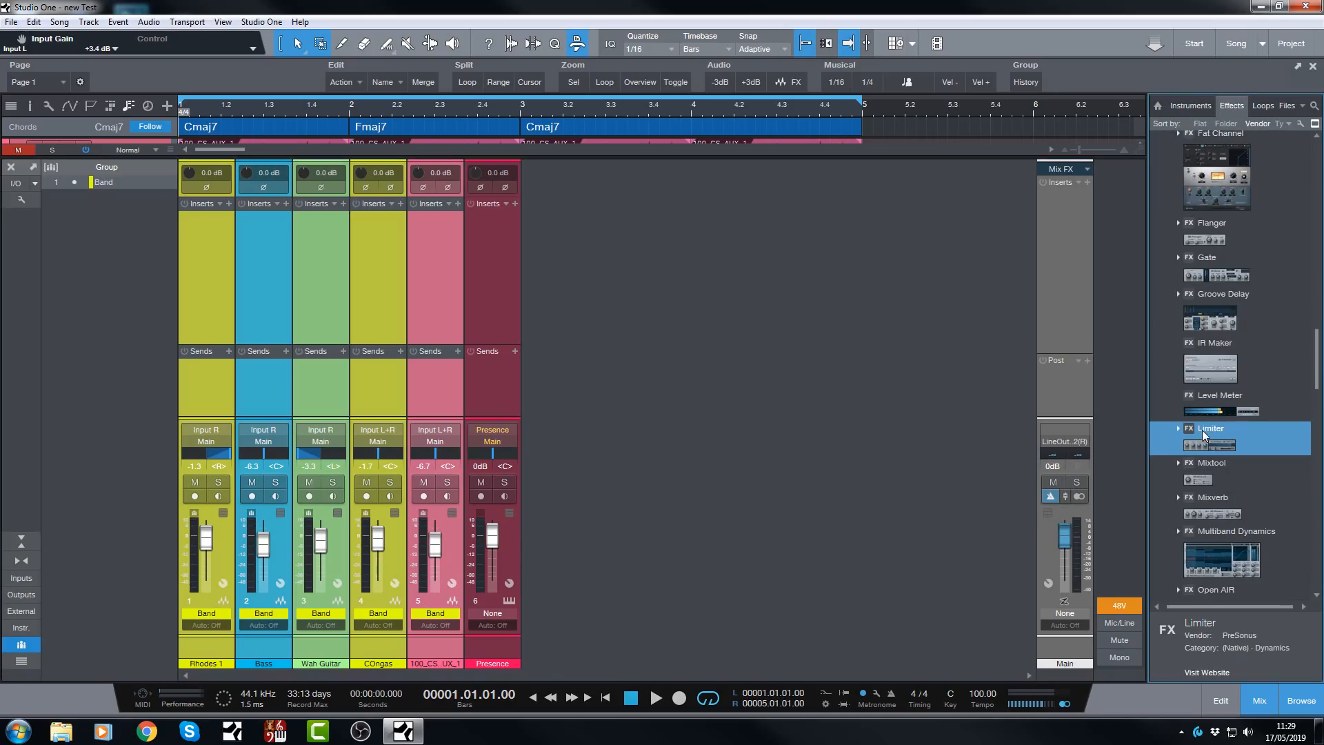
{"action": "scroll", "coordinate": [1223, 467], "scroll_direction": "up", "scroll_amount": 10}
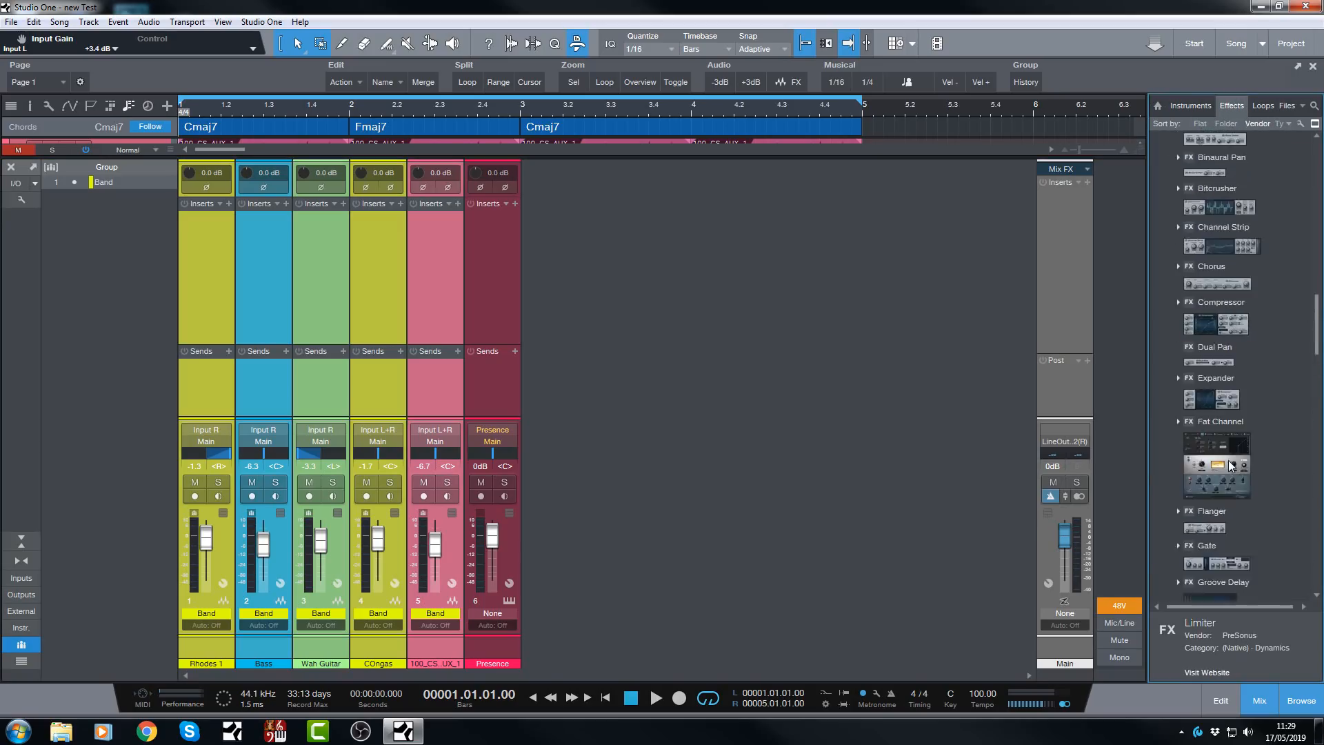
{"action": "scroll", "coordinate": [1227, 461], "scroll_direction": "up", "scroll_amount": 1}
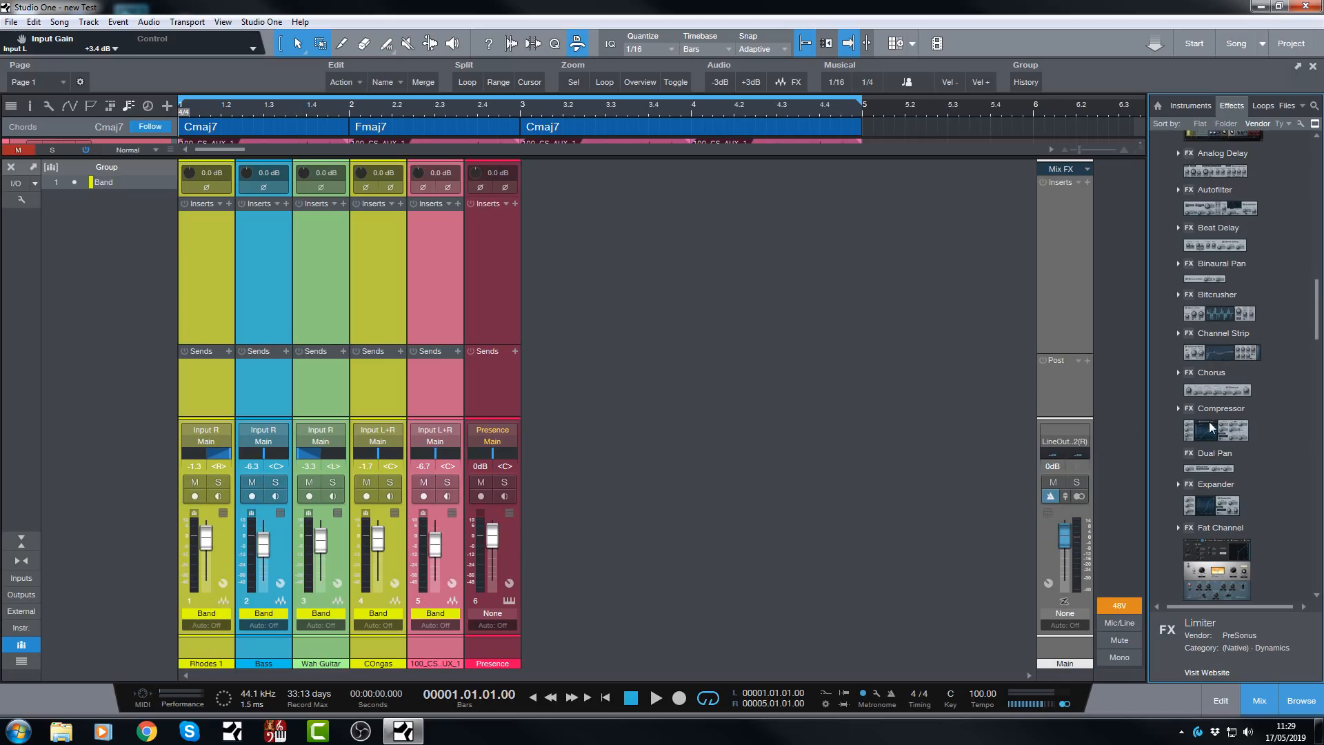
{"action": "left_click_drag", "start_coordinate": [1210, 421], "coordinate": [424, 270]}
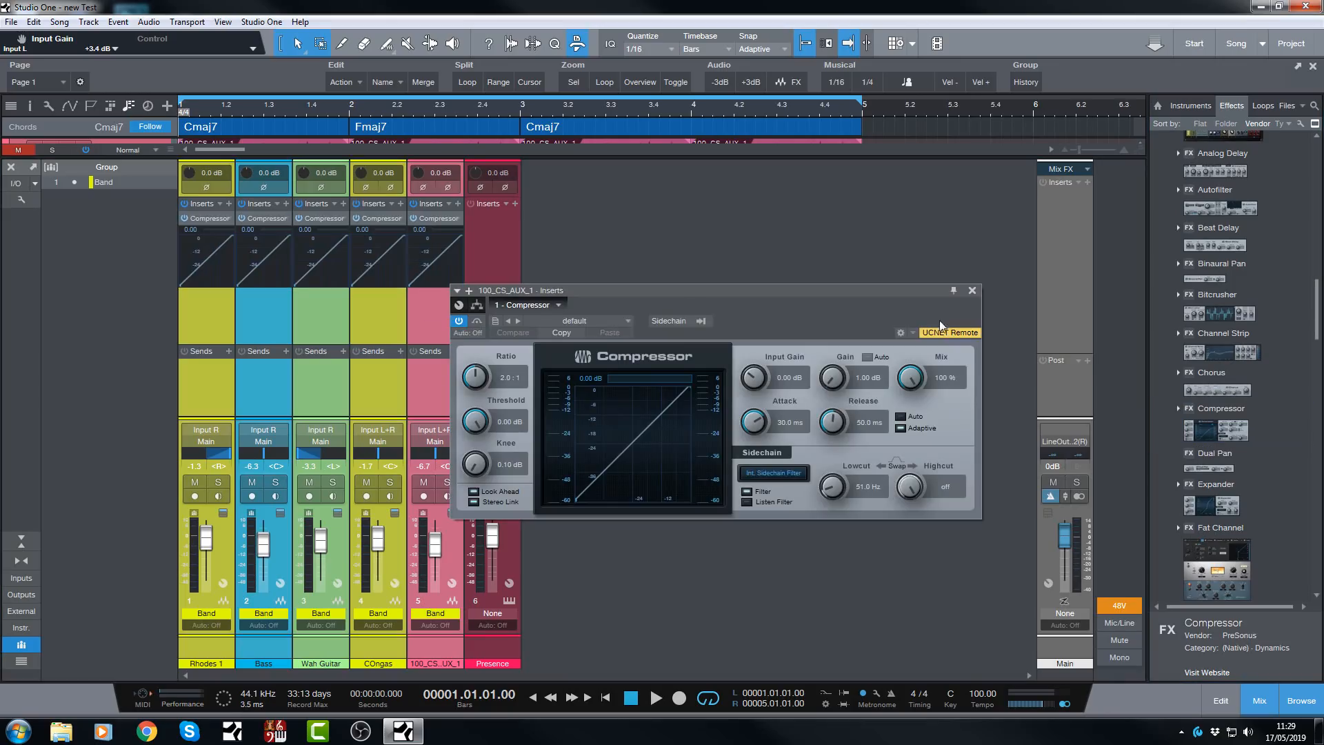
{"action": "left_click", "coordinate": [971, 291]}
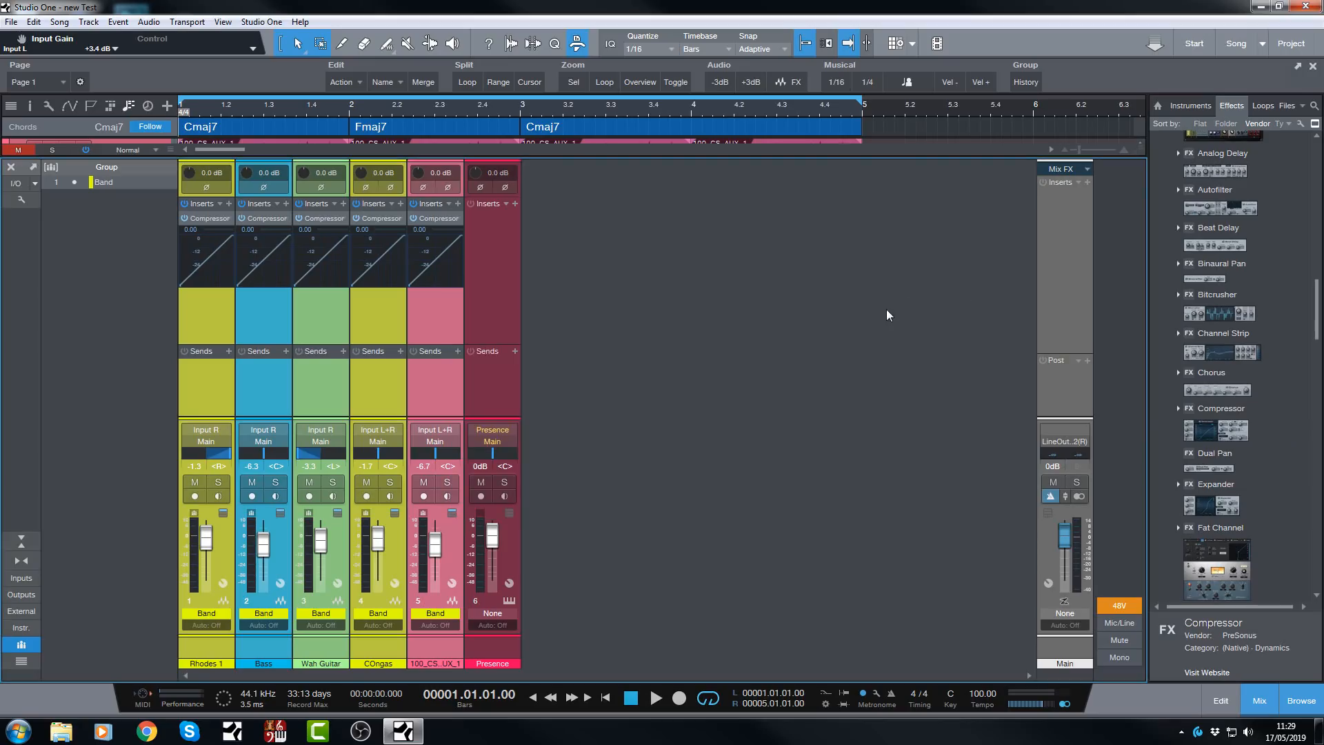
{"action": "key", "text": "ctrl+z"}
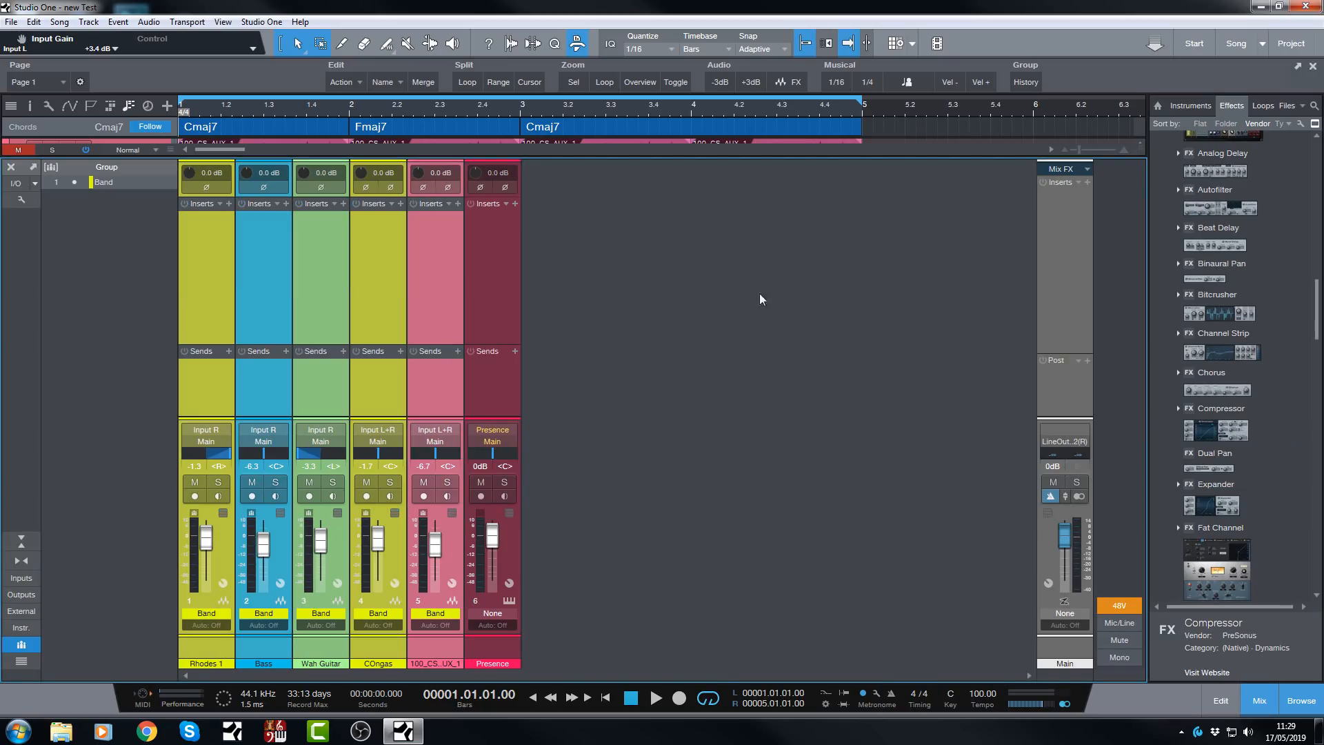
Dissolve the Band group.
{"action": "right_click", "coordinate": [123, 184]}
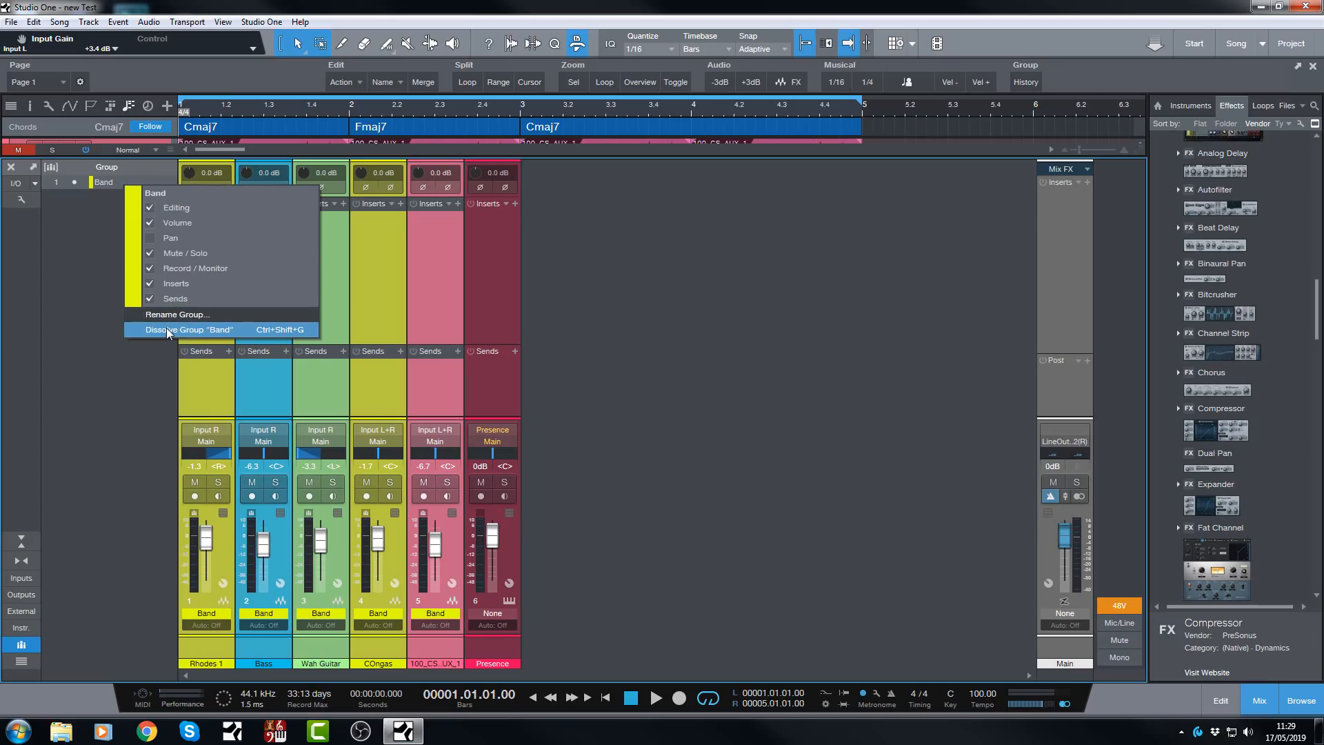
{"action": "left_click", "coordinate": [167, 329]}
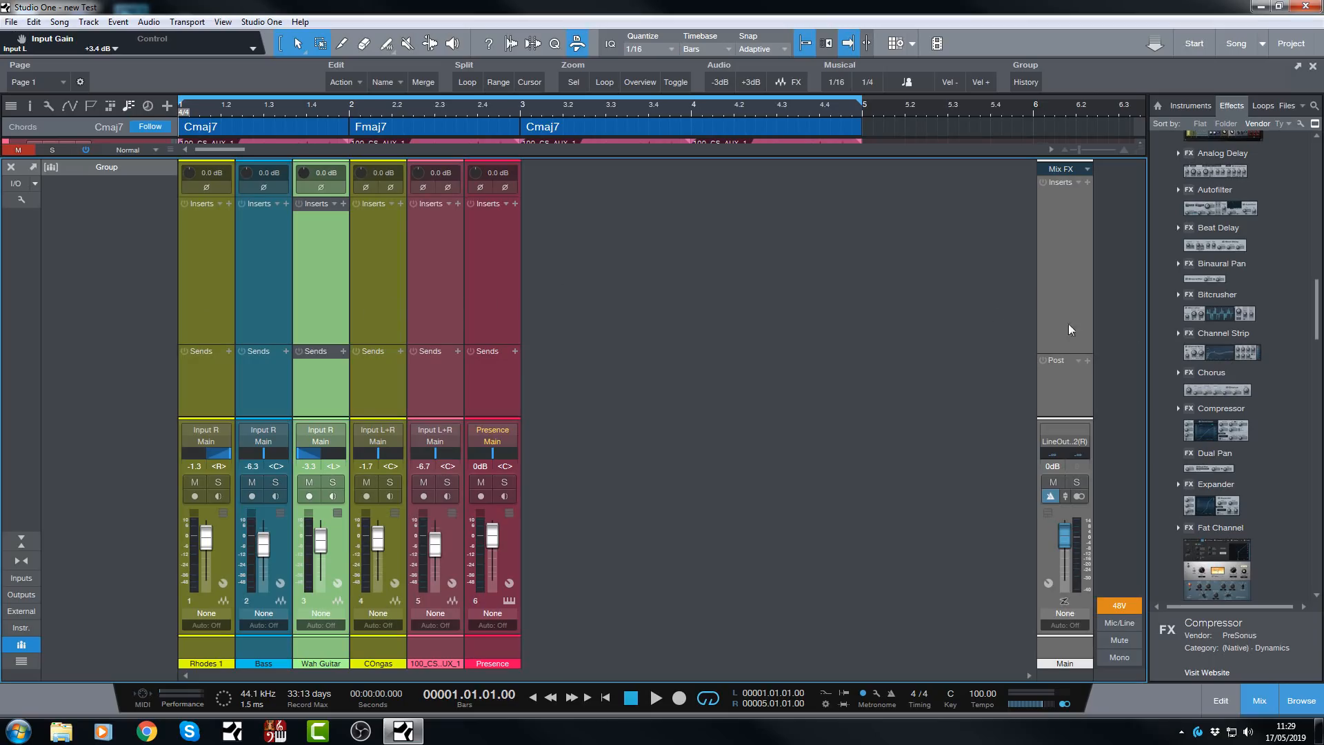
Add a Compressor insert to the 100_CS_AUX_1 channel and set the Bass channel as its sidechain source.
{"action": "left_click_drag", "start_coordinate": [1214, 422], "coordinate": [430, 255]}
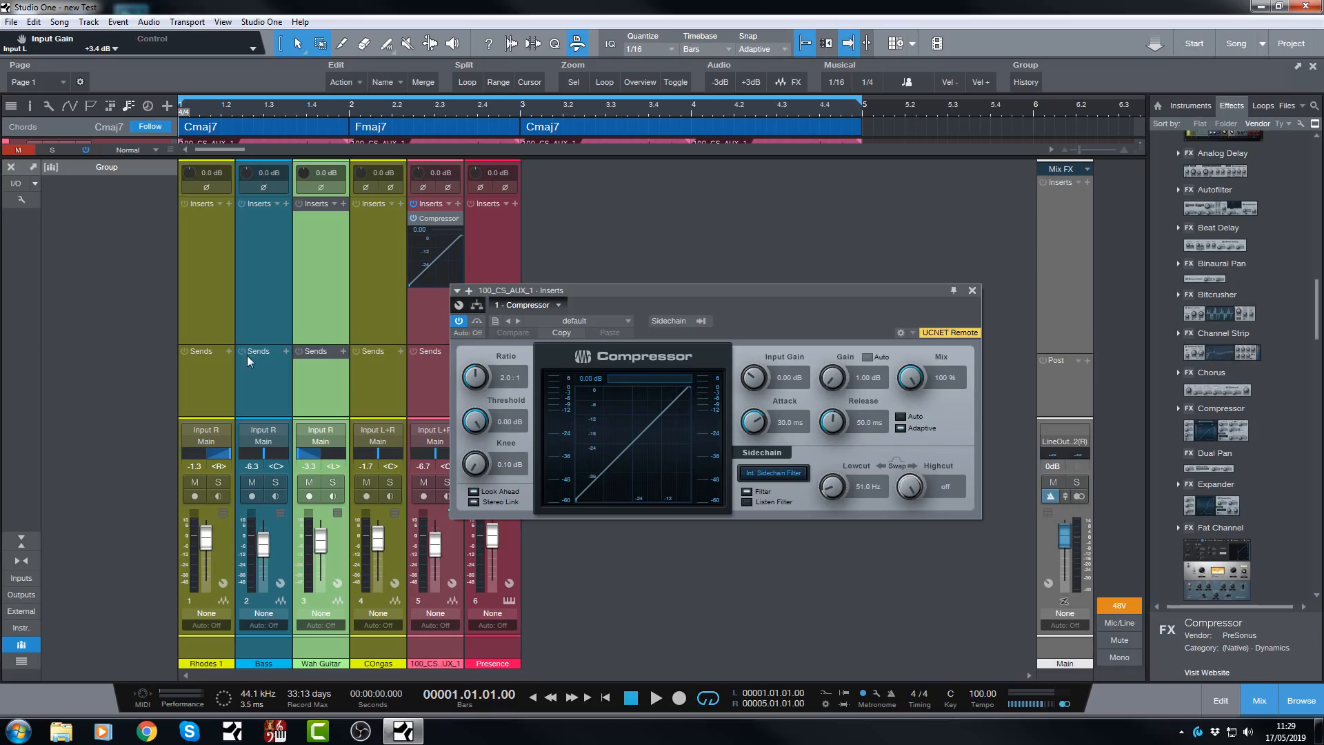
{"action": "left_click", "coordinate": [285, 351]}
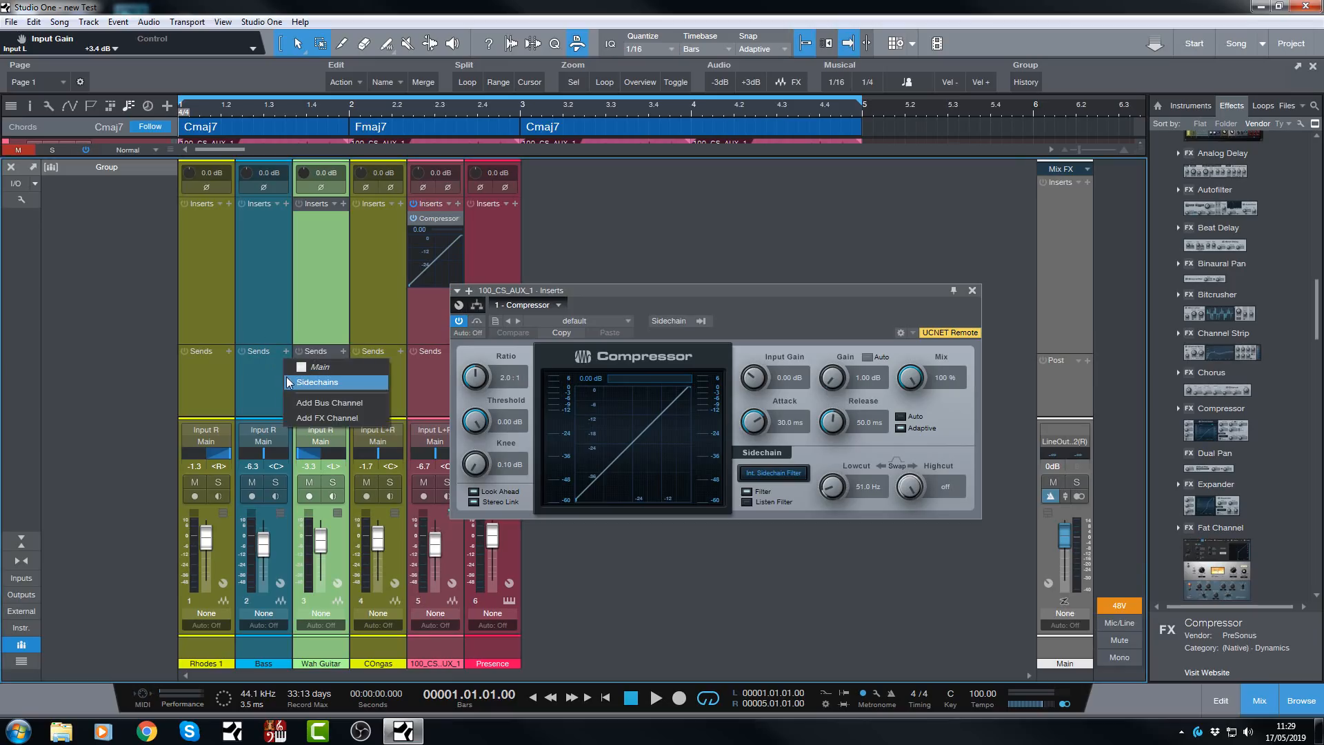
{"action": "mouse_move", "coordinate": [286, 376]}
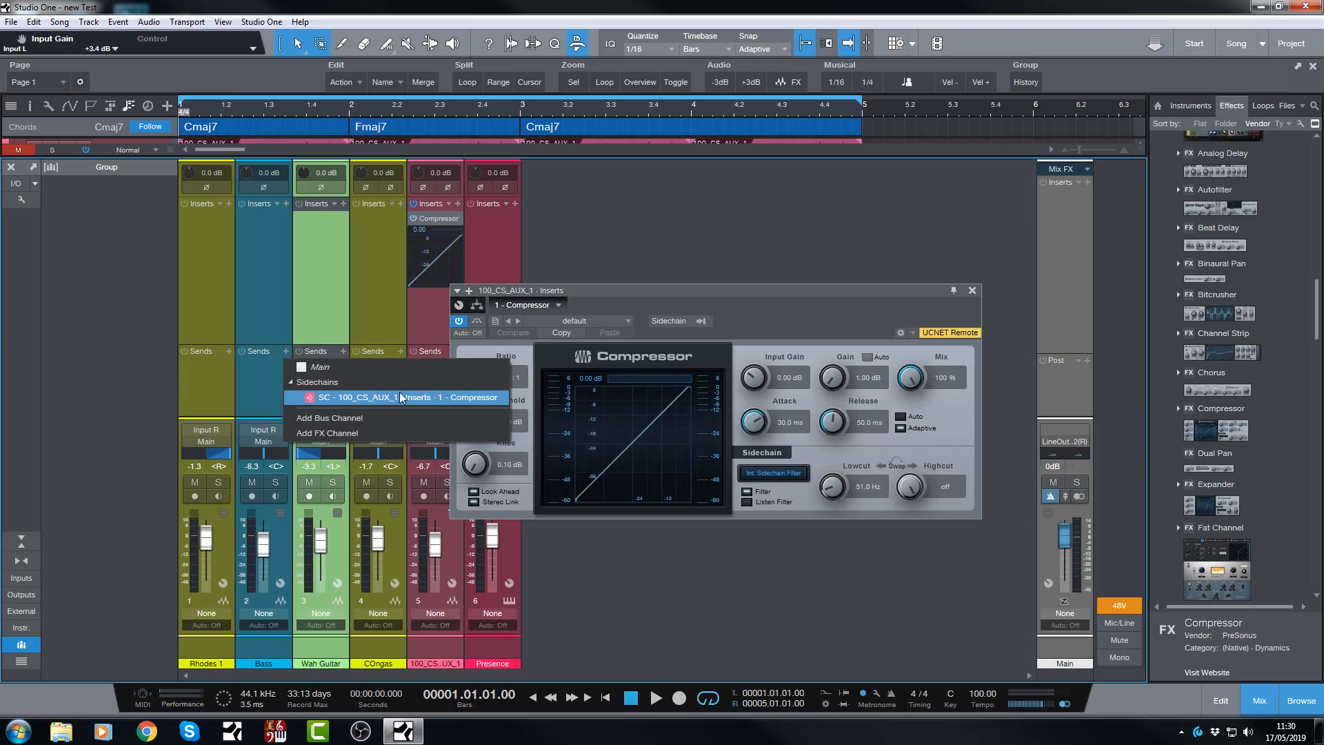
{"action": "left_click", "coordinate": [682, 238]}
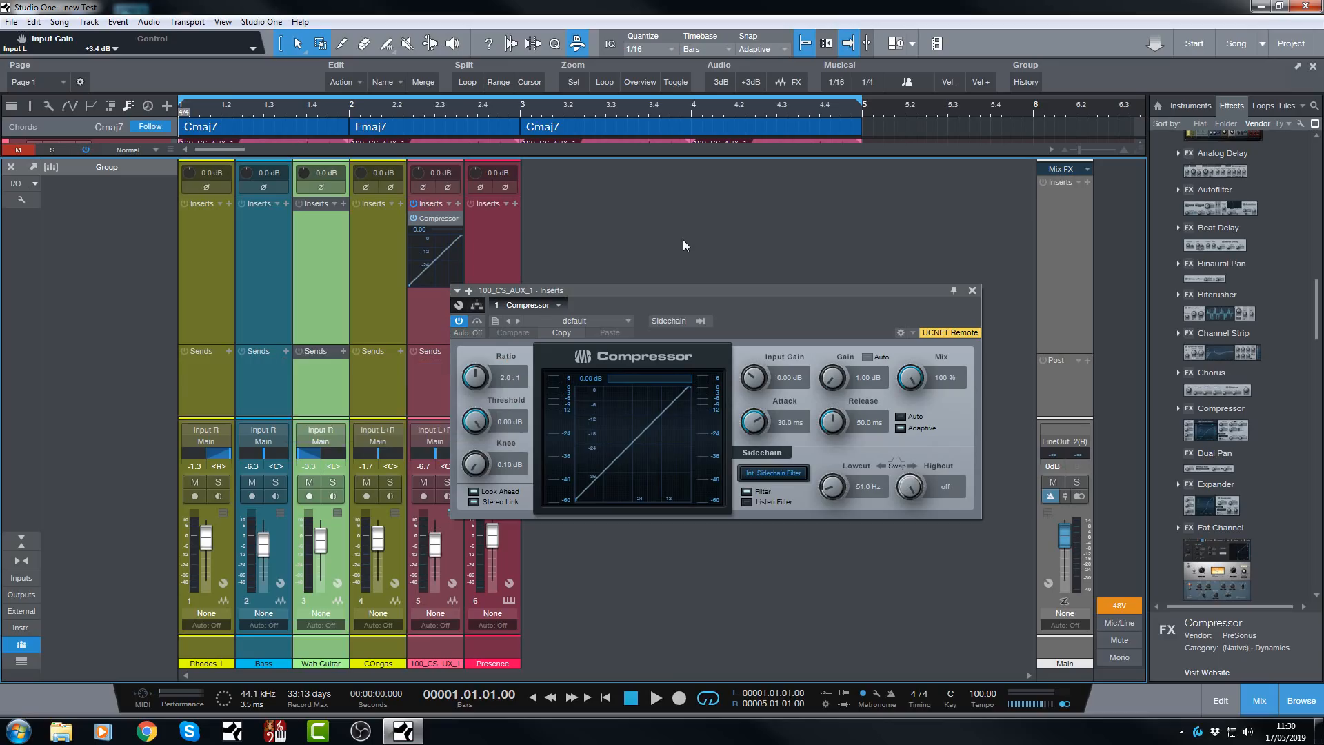
{"action": "left_click", "coordinate": [702, 320]}
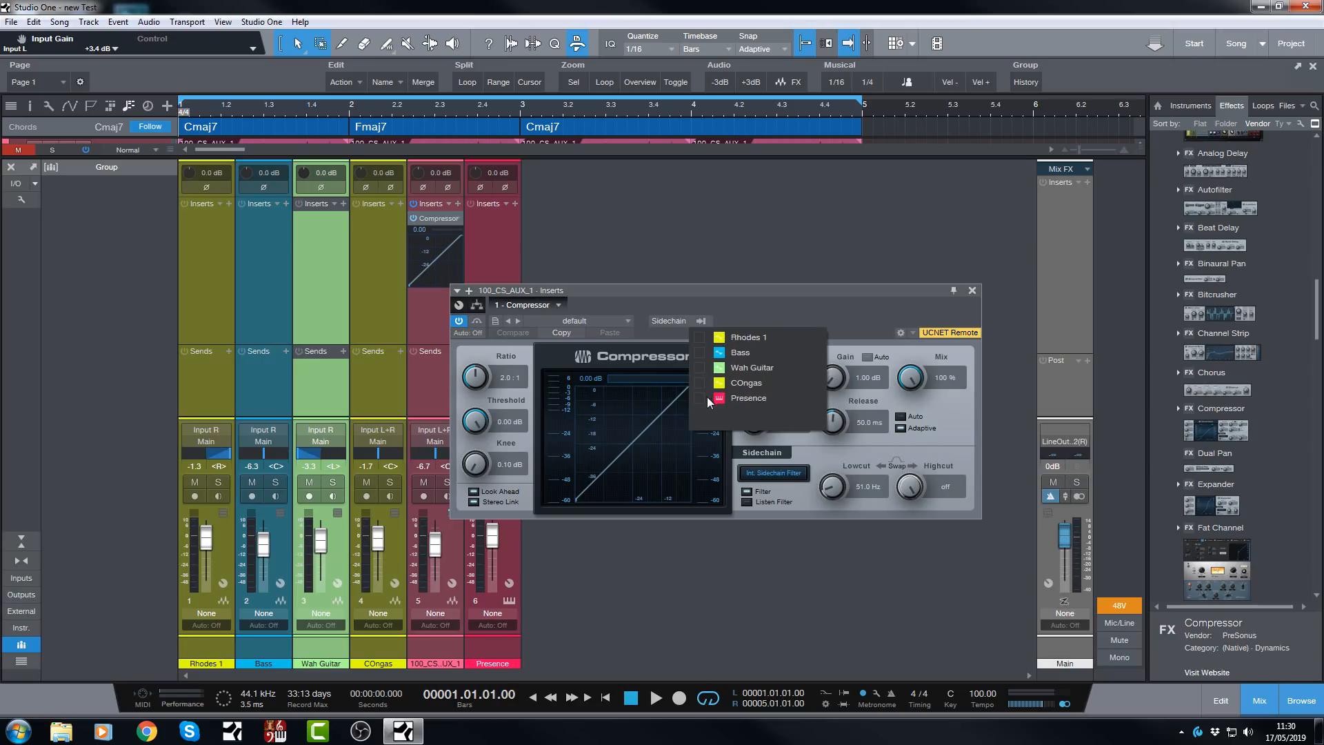
{"action": "left_click", "coordinate": [700, 350]}
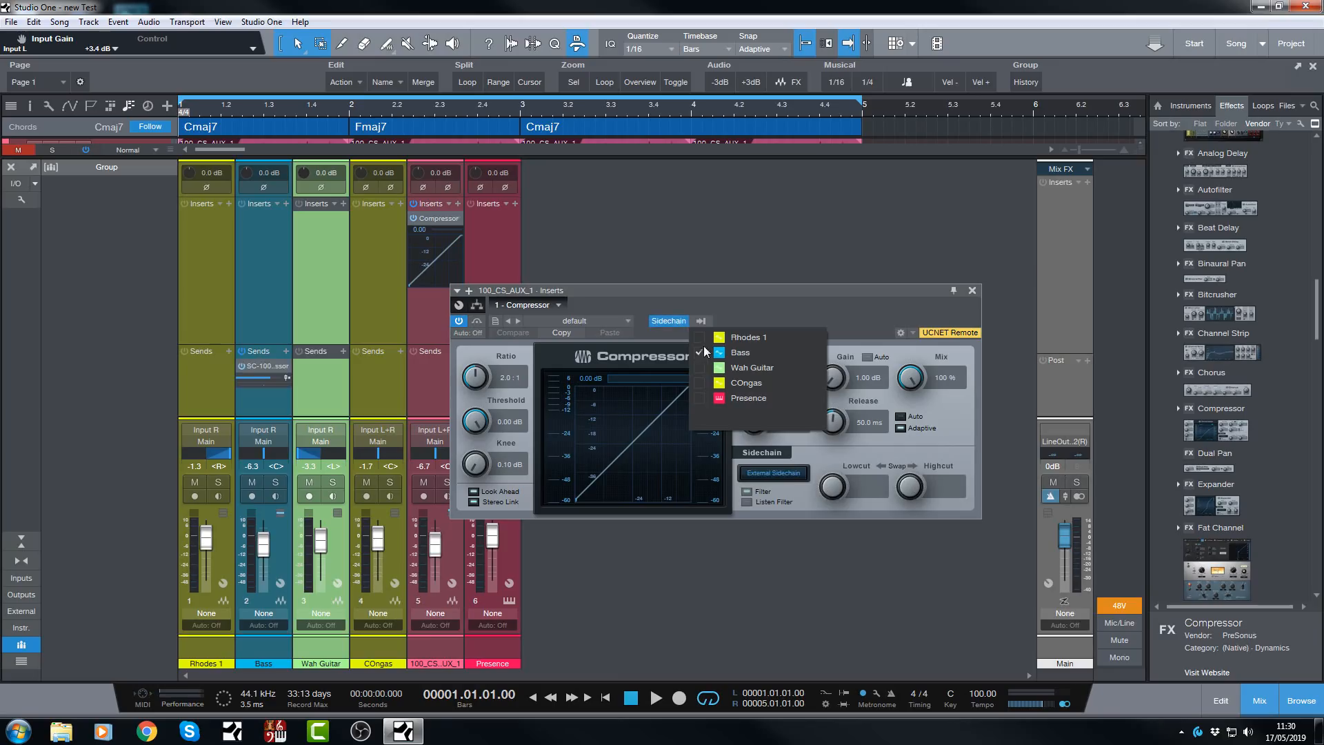
Lower the threshold of the 100_CS_AUX_1 Compressor to -26.64 dB, audition the sidechained song, and close the plug-in.
{"action": "left_click", "coordinate": [836, 245]}
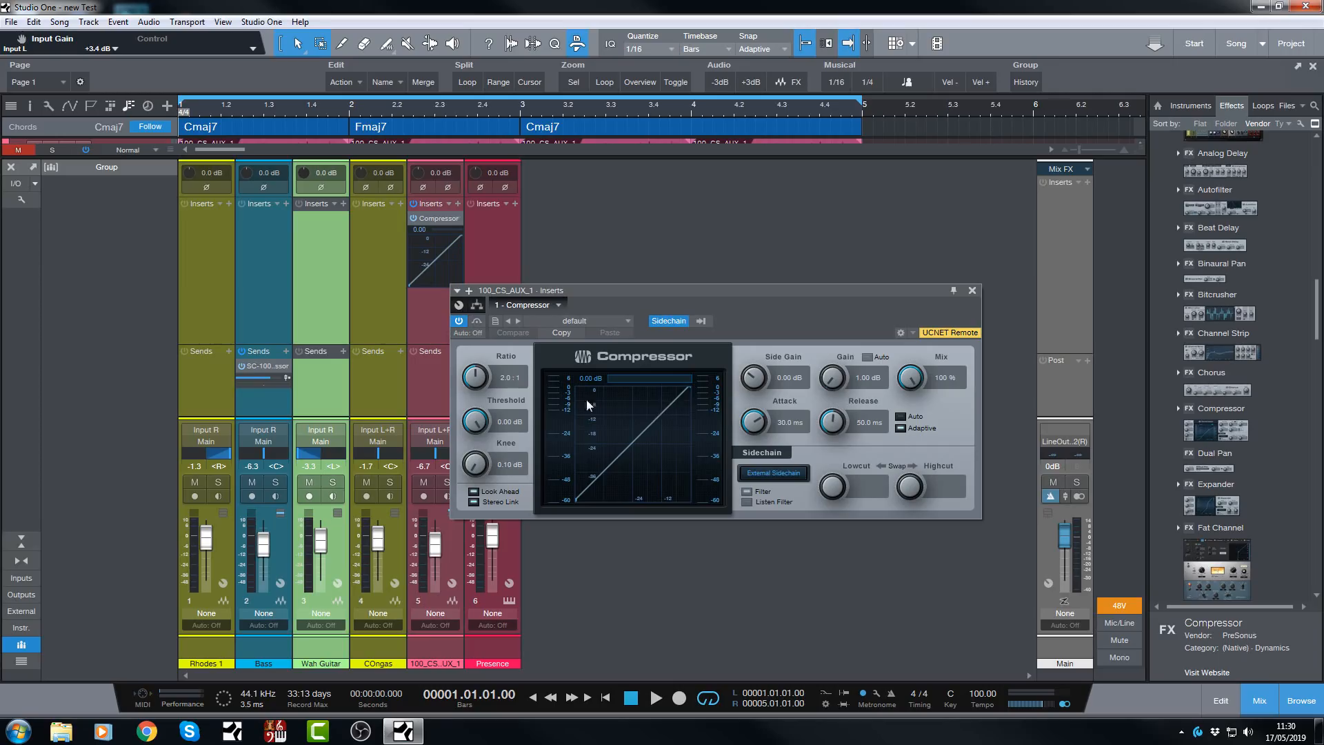
{"action": "left_click_drag", "start_coordinate": [483, 418], "coordinate": [464, 478]}
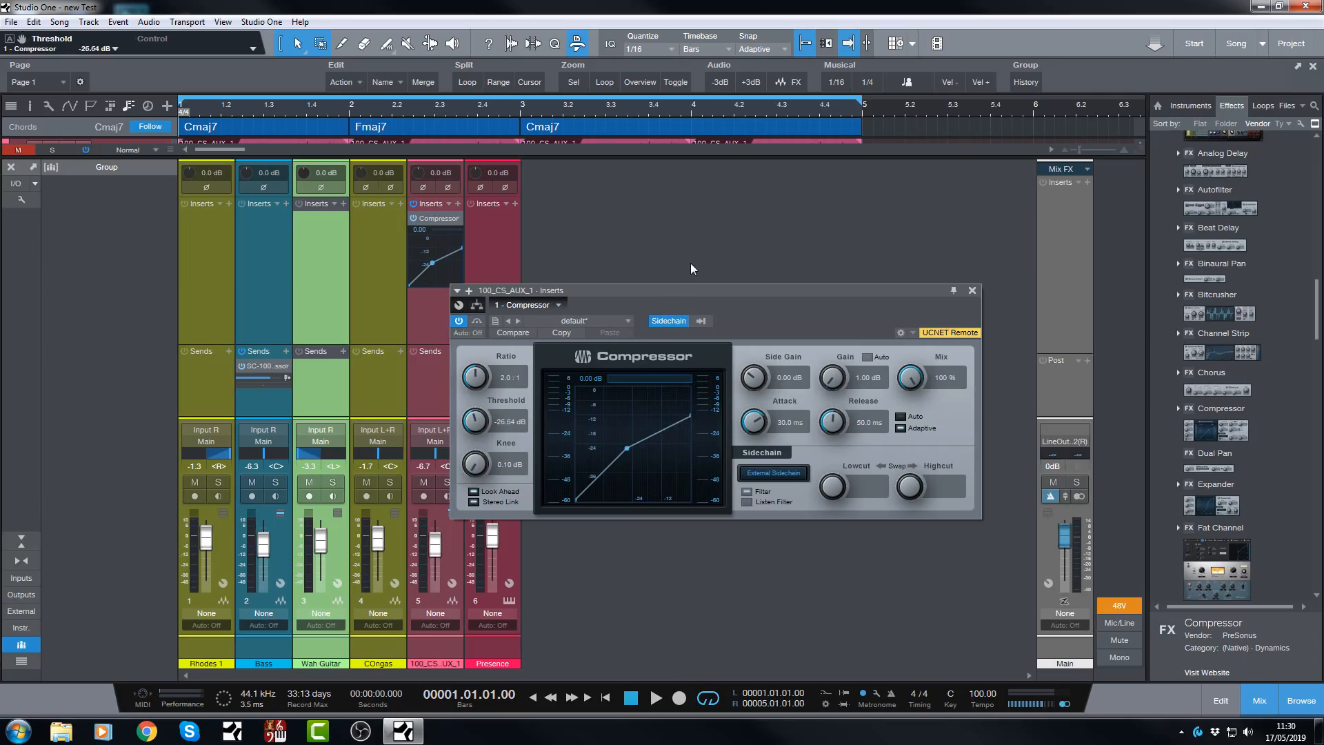
{"action": "key", "text": "space"}
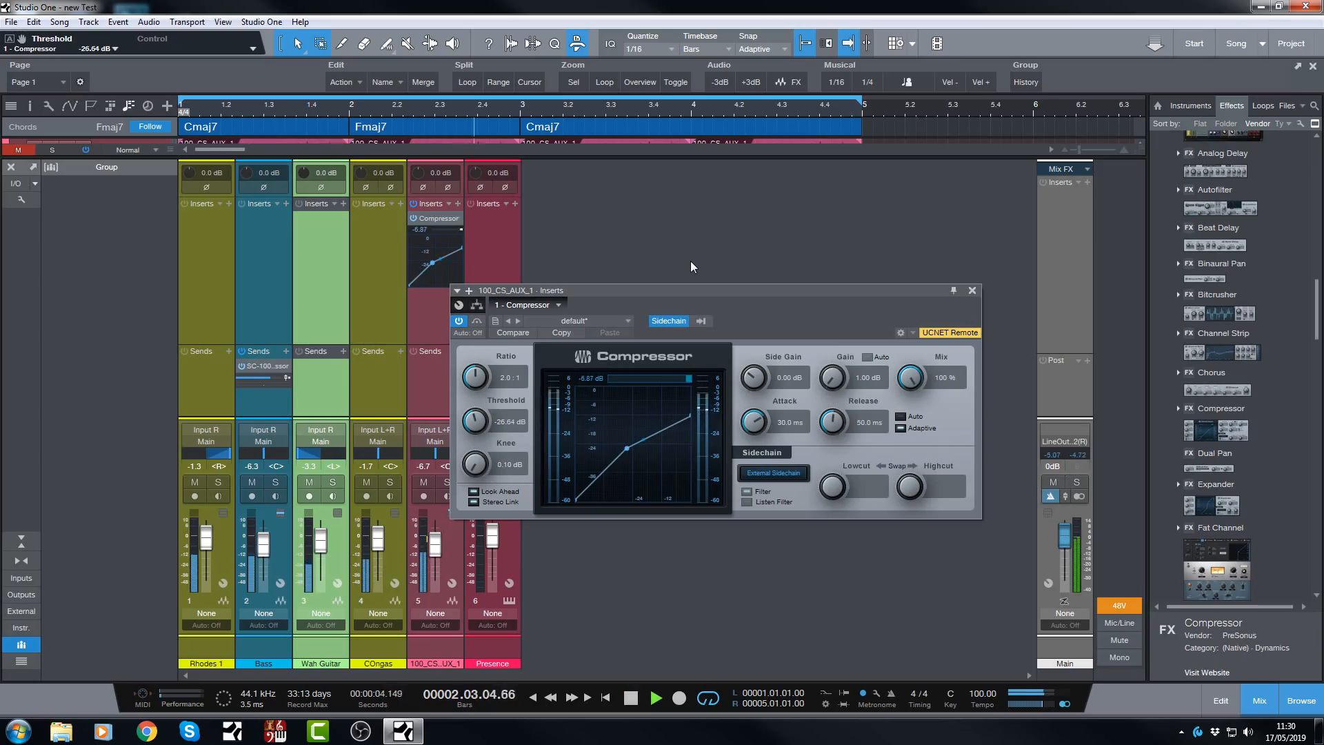
{"action": "key", "text": "space"}
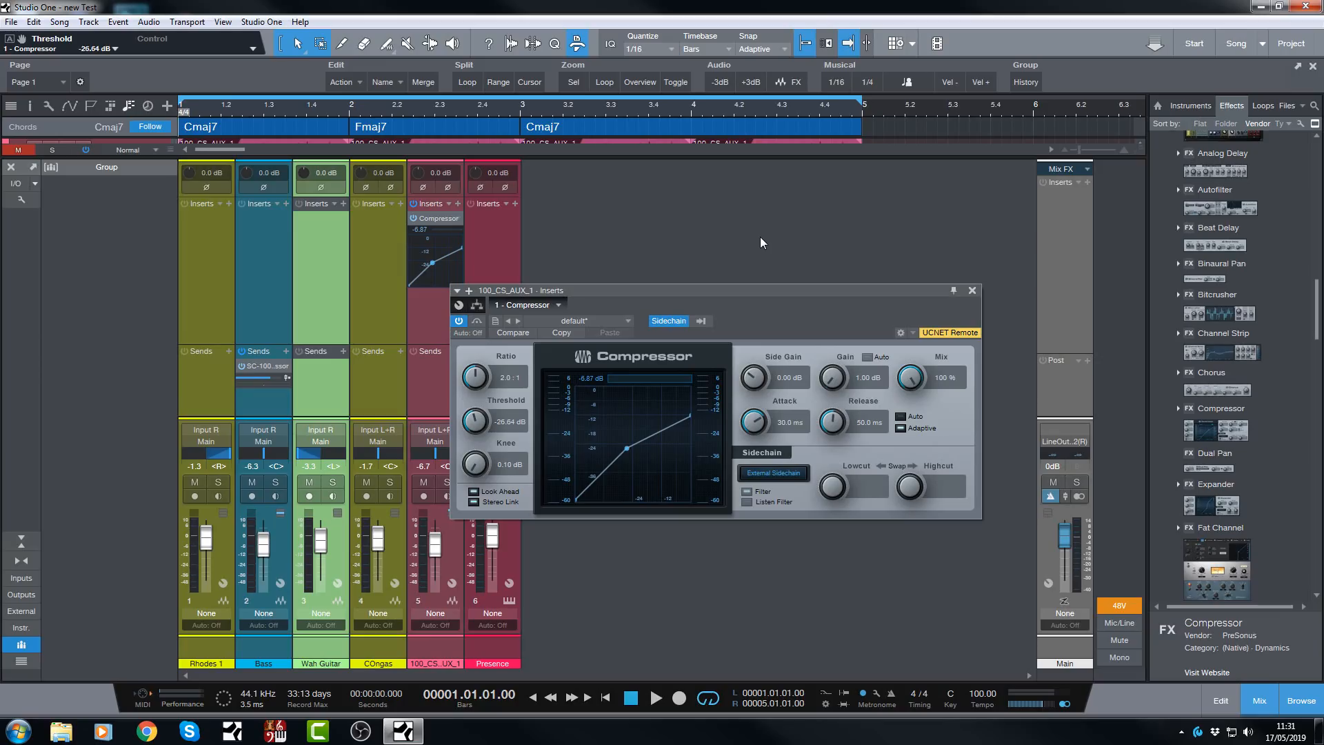
{"action": "left_click", "coordinate": [972, 291]}
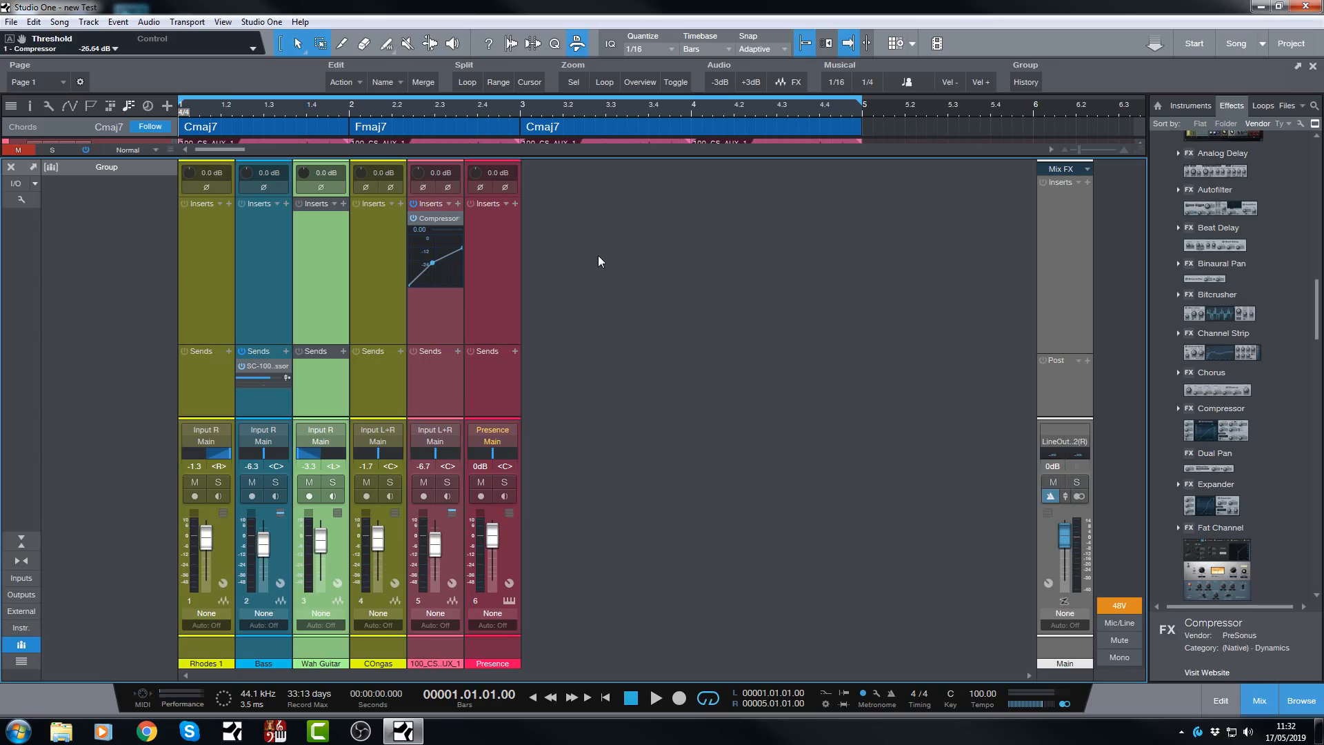
Examine the Export Mixdown options, including the Mono output setting, without exporting.
{"action": "left_click", "coordinate": [62, 22]}
{"action": "left_click", "coordinate": [72, 65]}
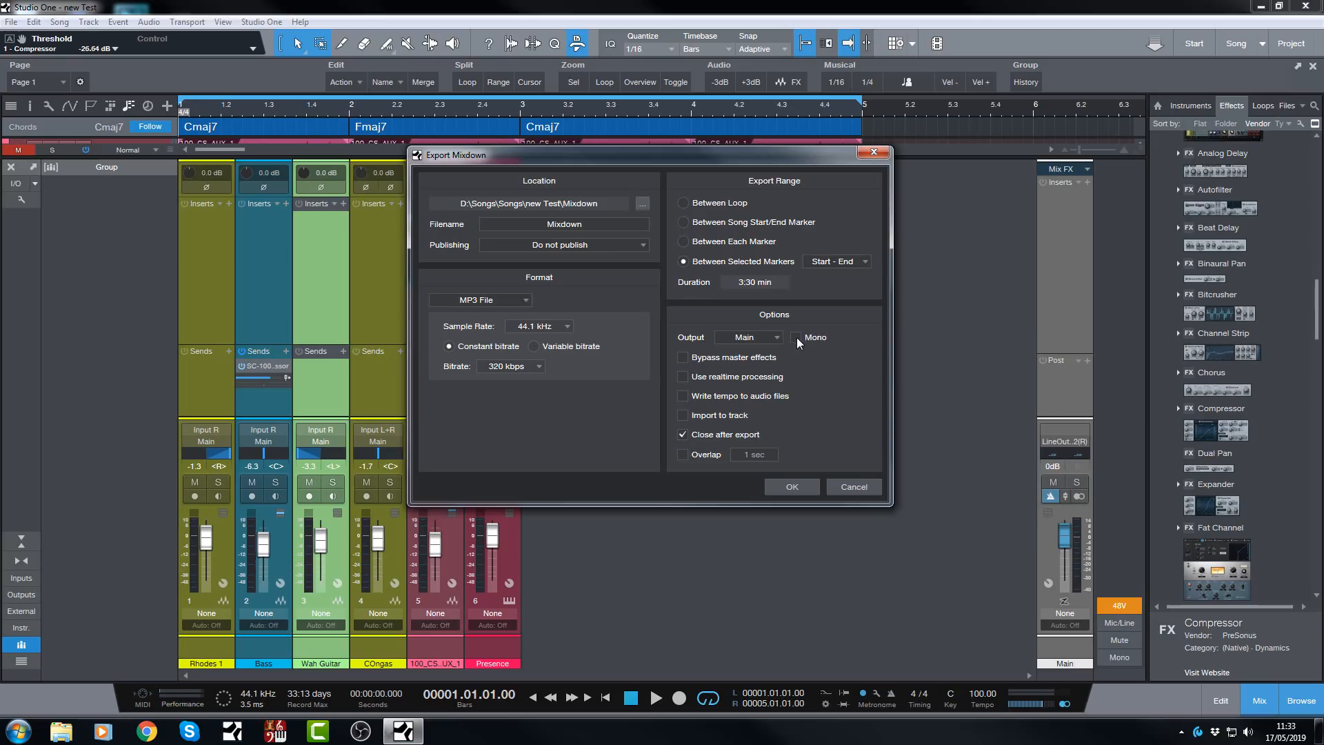
{"action": "left_click", "coordinate": [847, 487]}
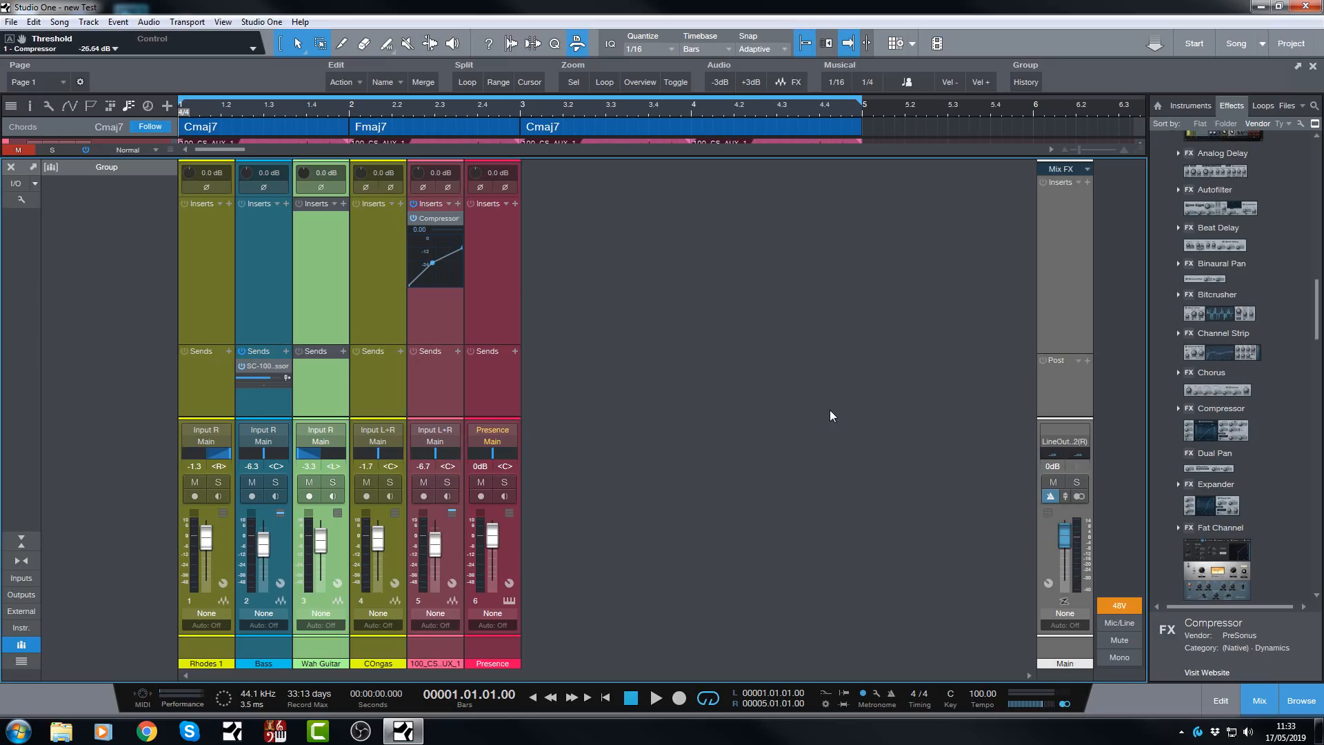
Hide the mixing console, open the Presence part for note editing, and audition the track soloed.
{"action": "key", "text": "F3"}
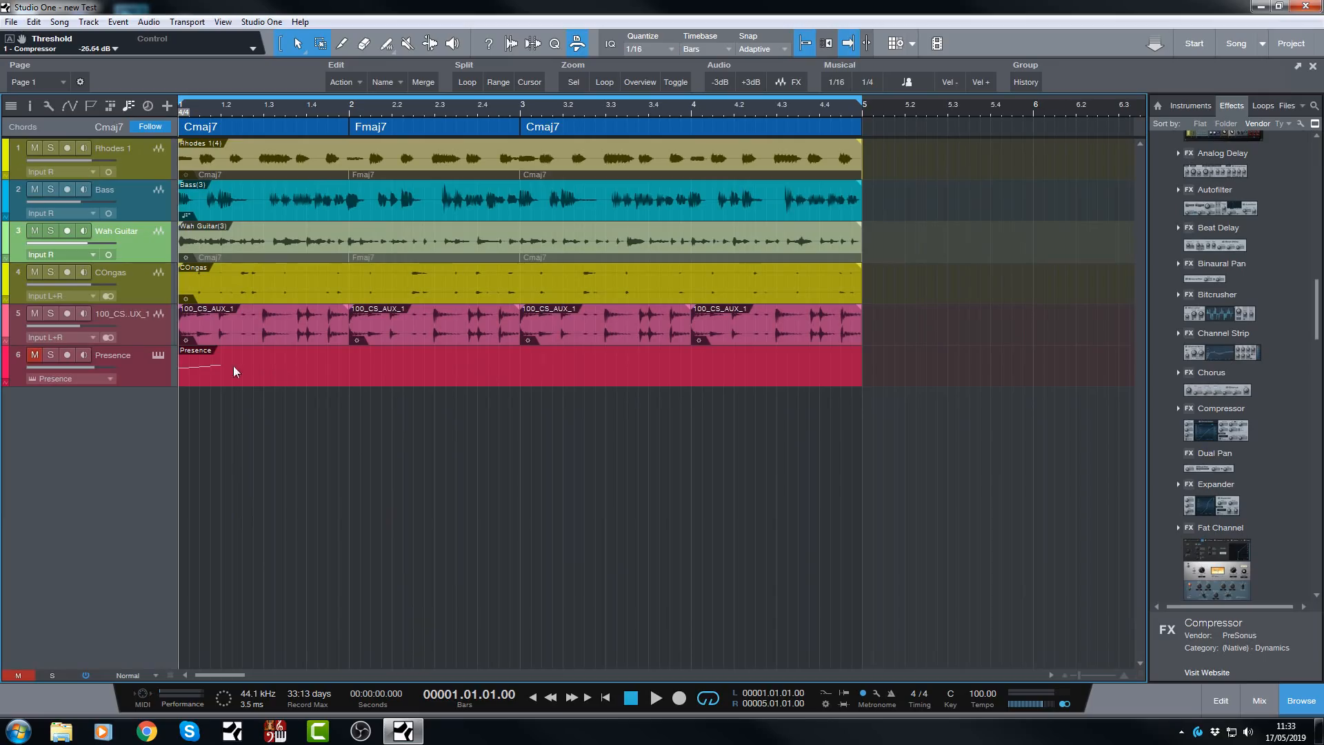
{"action": "double_click", "coordinate": [293, 368]}
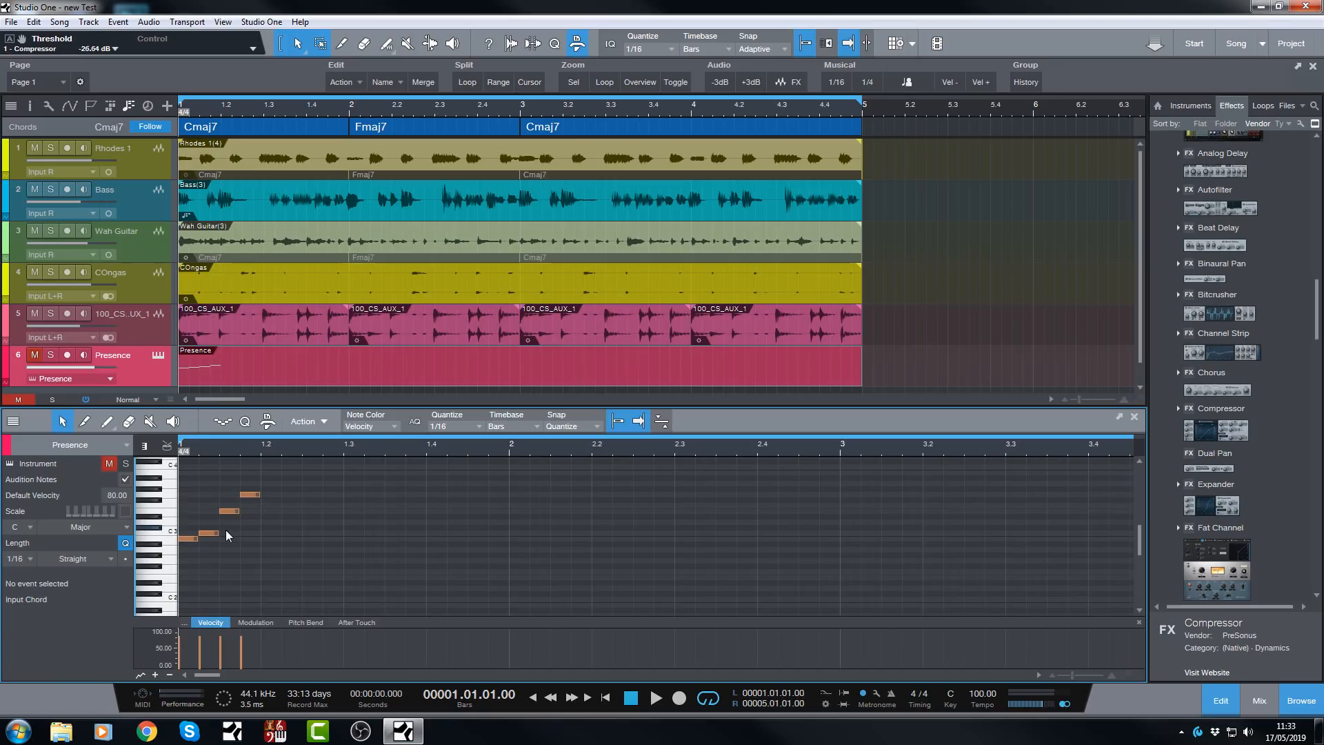
{"action": "key", "text": "space"}
{"action": "key", "text": "space"}
{"action": "left_click", "coordinate": [48, 354]}
{"action": "key", "text": "space"}
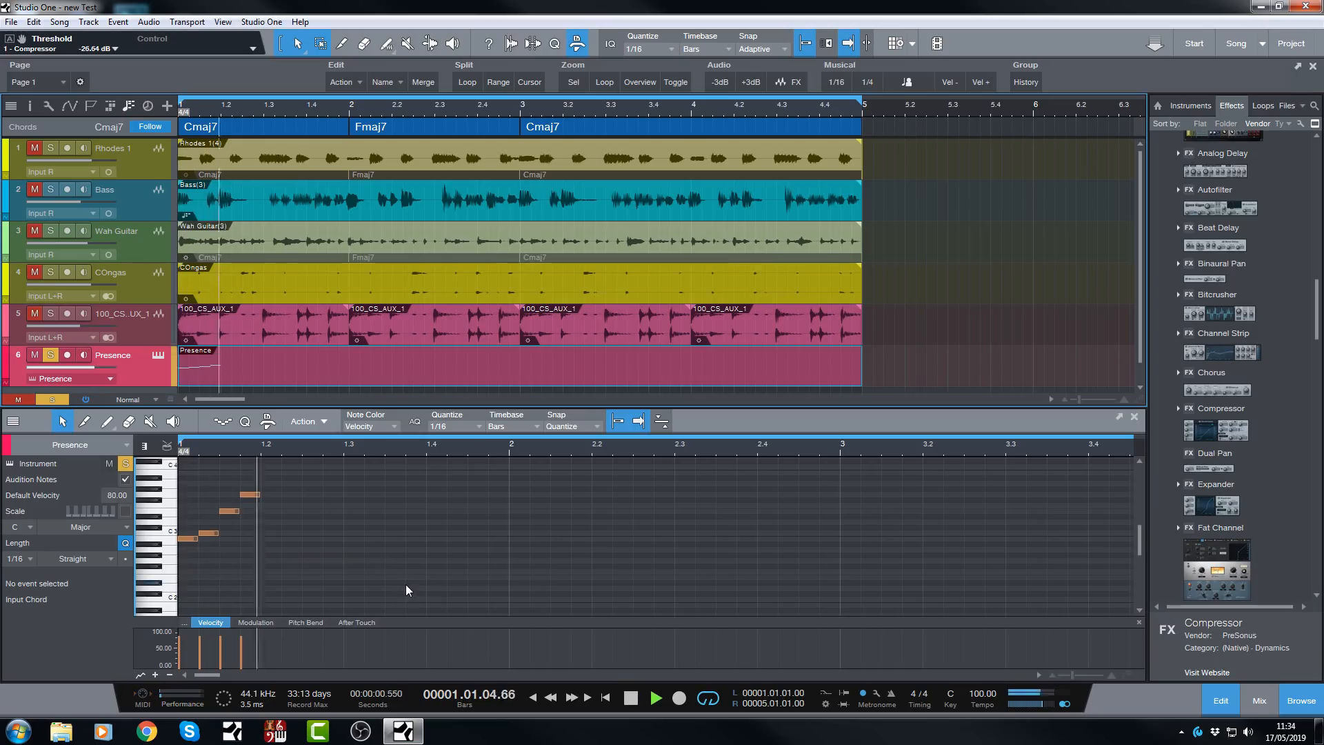
{"action": "key", "text": "space"}
{"action": "key", "text": "space"}
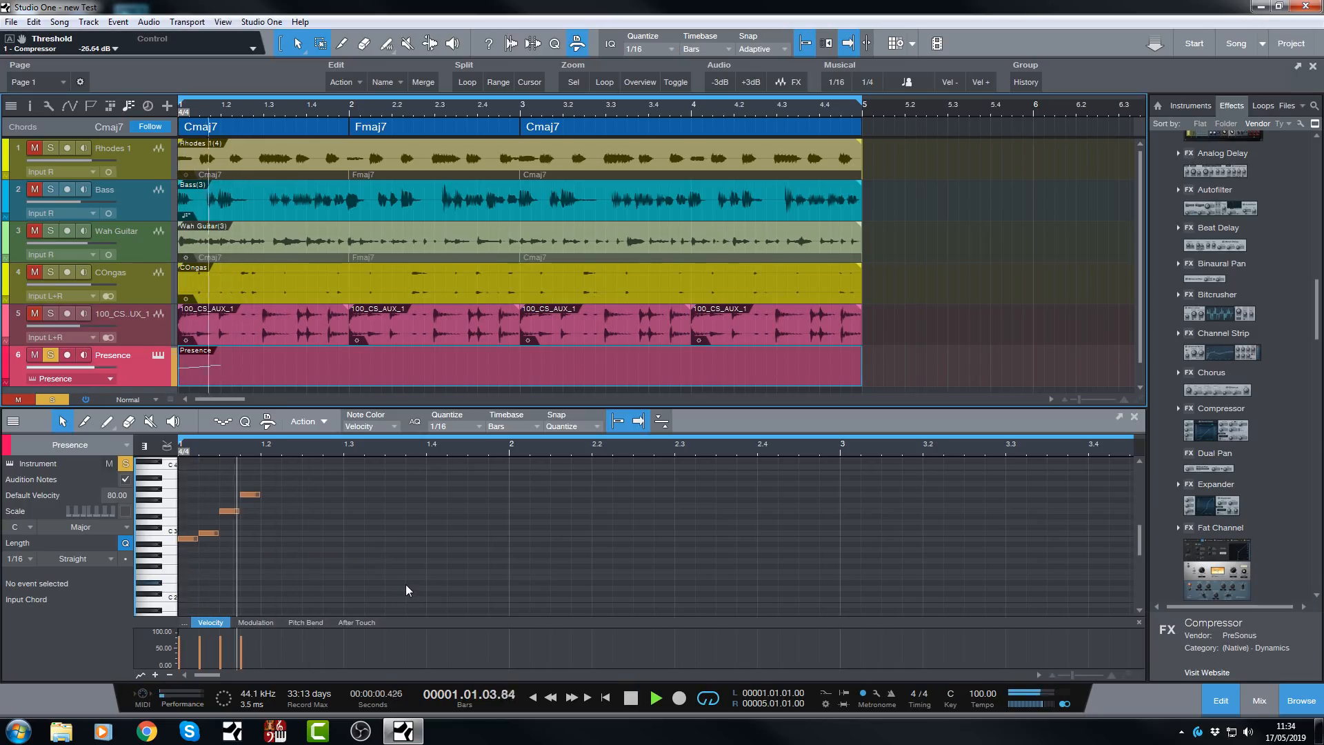
{"action": "key", "text": "space"}
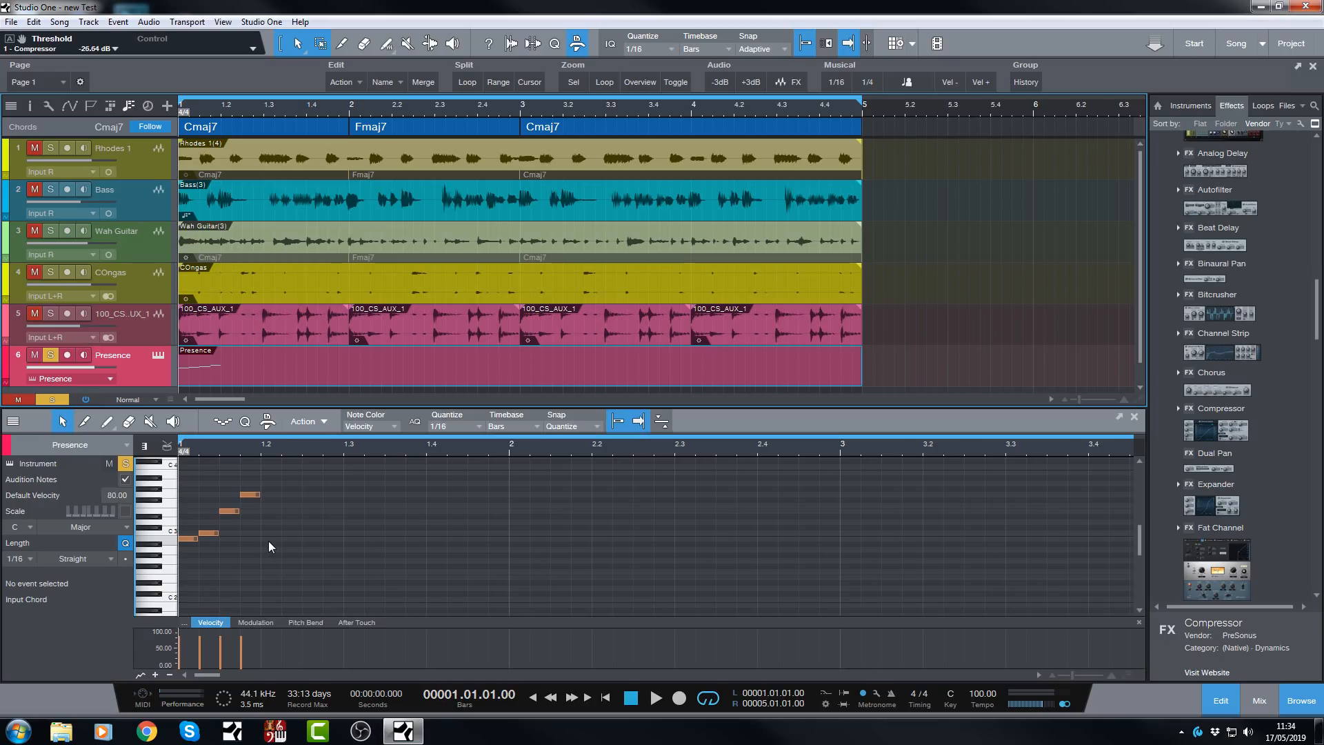
Try mirroring the four Presence notes horizontally on the middle, audition them, and undo the mirroring.
{"action": "left_click", "coordinate": [245, 535]}
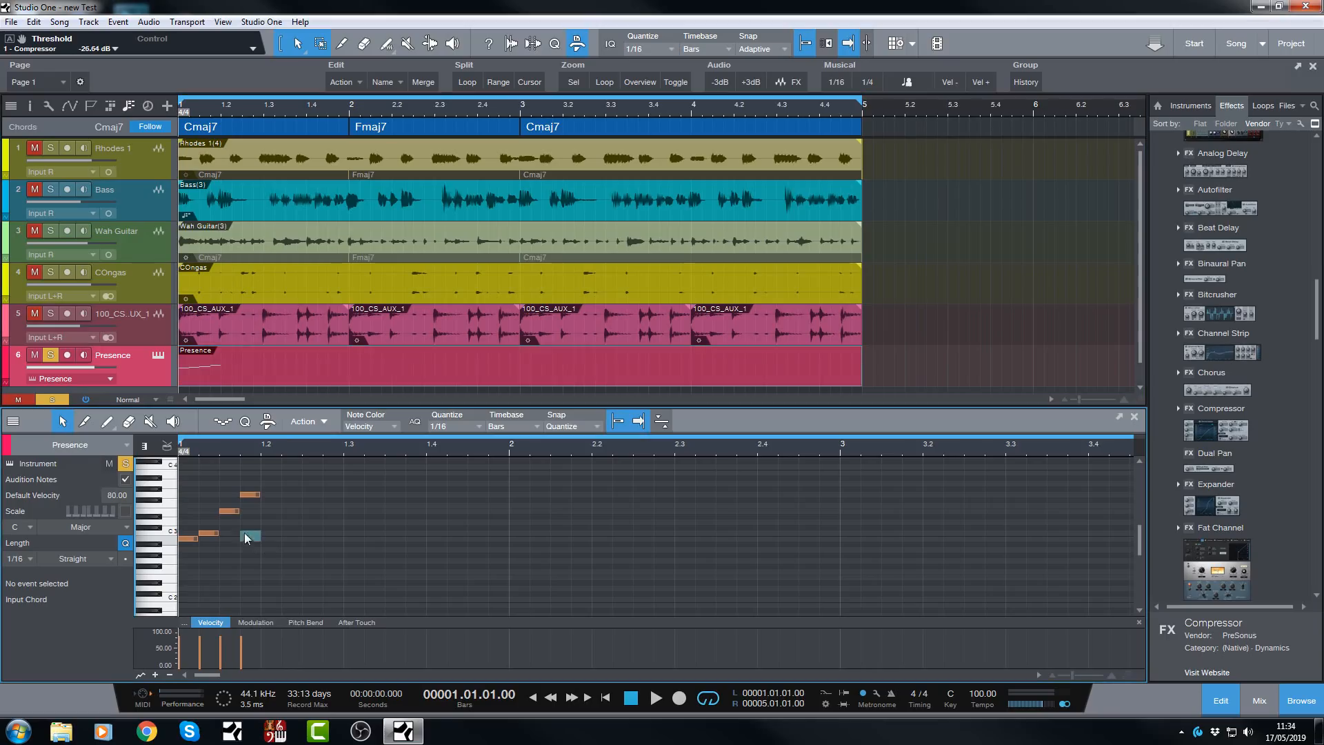
{"action": "left_click_drag", "start_coordinate": [213, 491], "coordinate": [178, 491]}
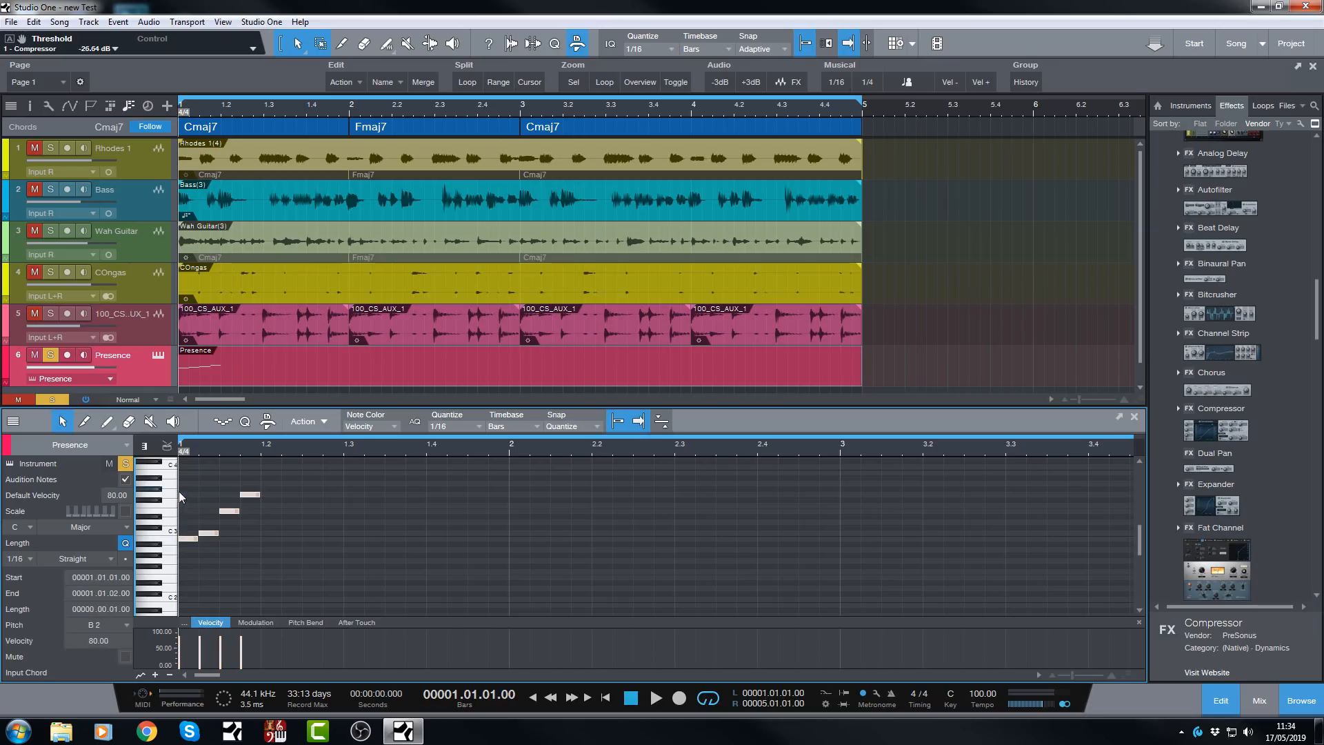
{"action": "left_click", "coordinate": [323, 421]}
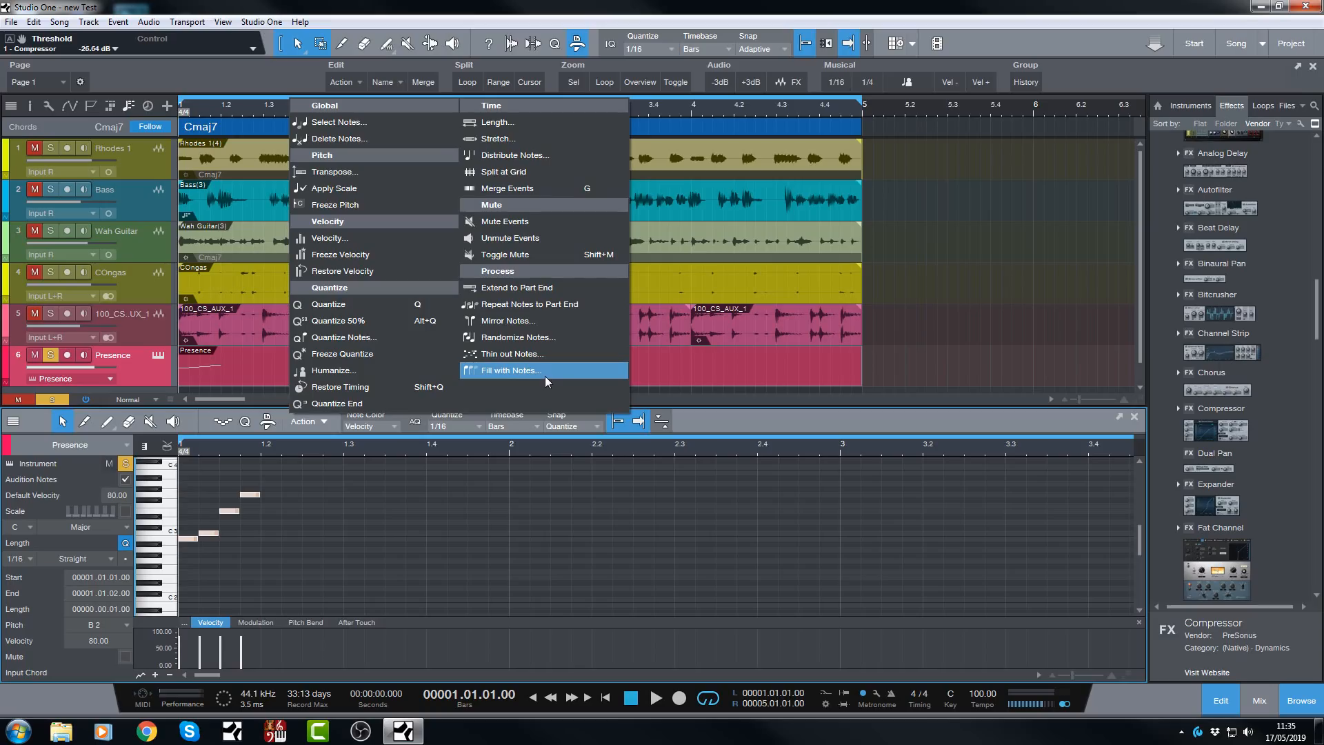
{"action": "left_click", "coordinate": [498, 320]}
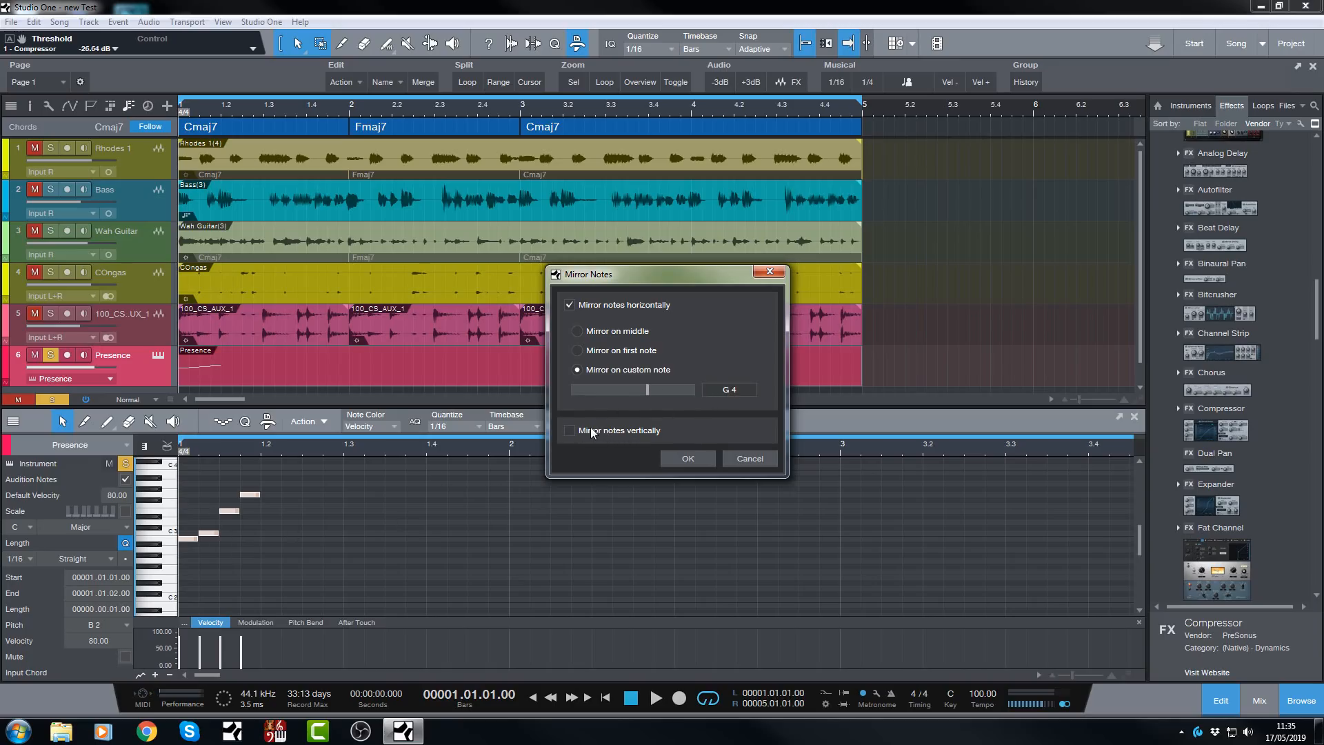
{"action": "left_click", "coordinate": [577, 334]}
{"action": "left_click", "coordinate": [691, 457]}
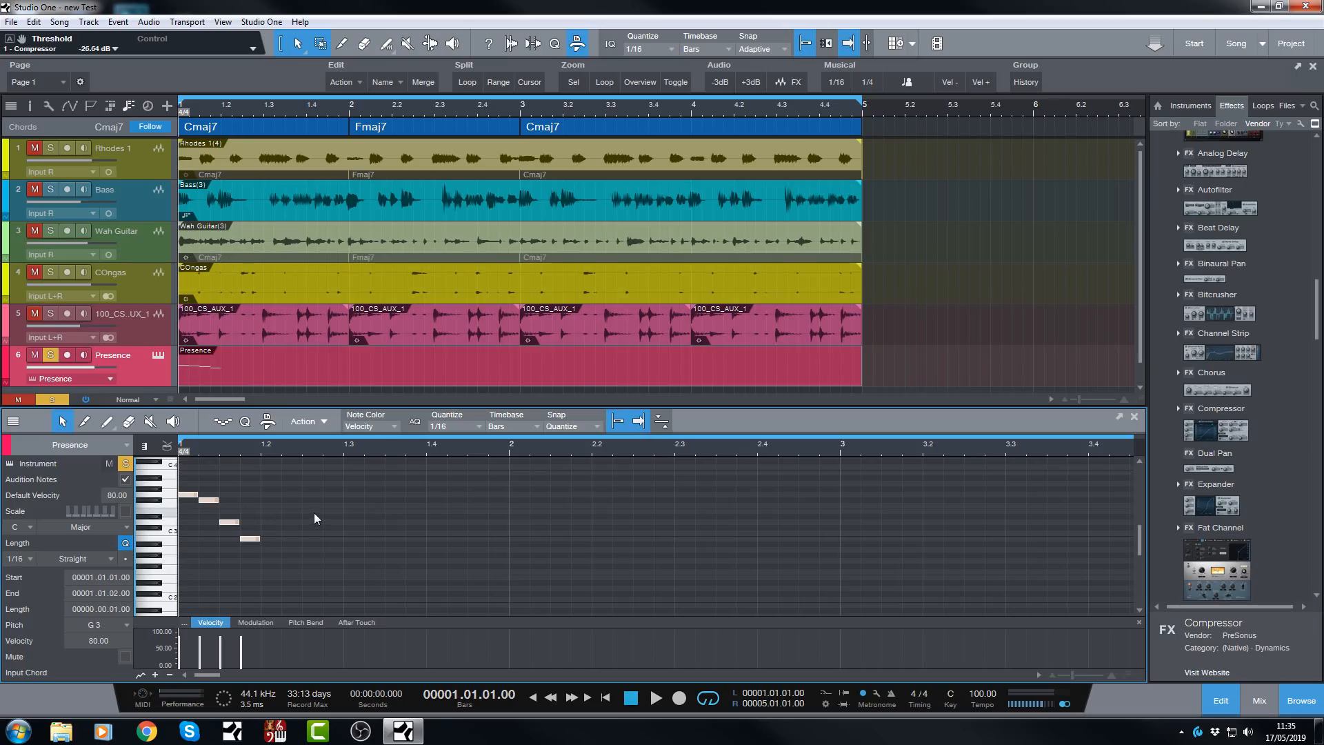
{"action": "key", "text": "space"}
{"action": "key", "text": "space"}
{"action": "key", "text": "ctrl+z"}
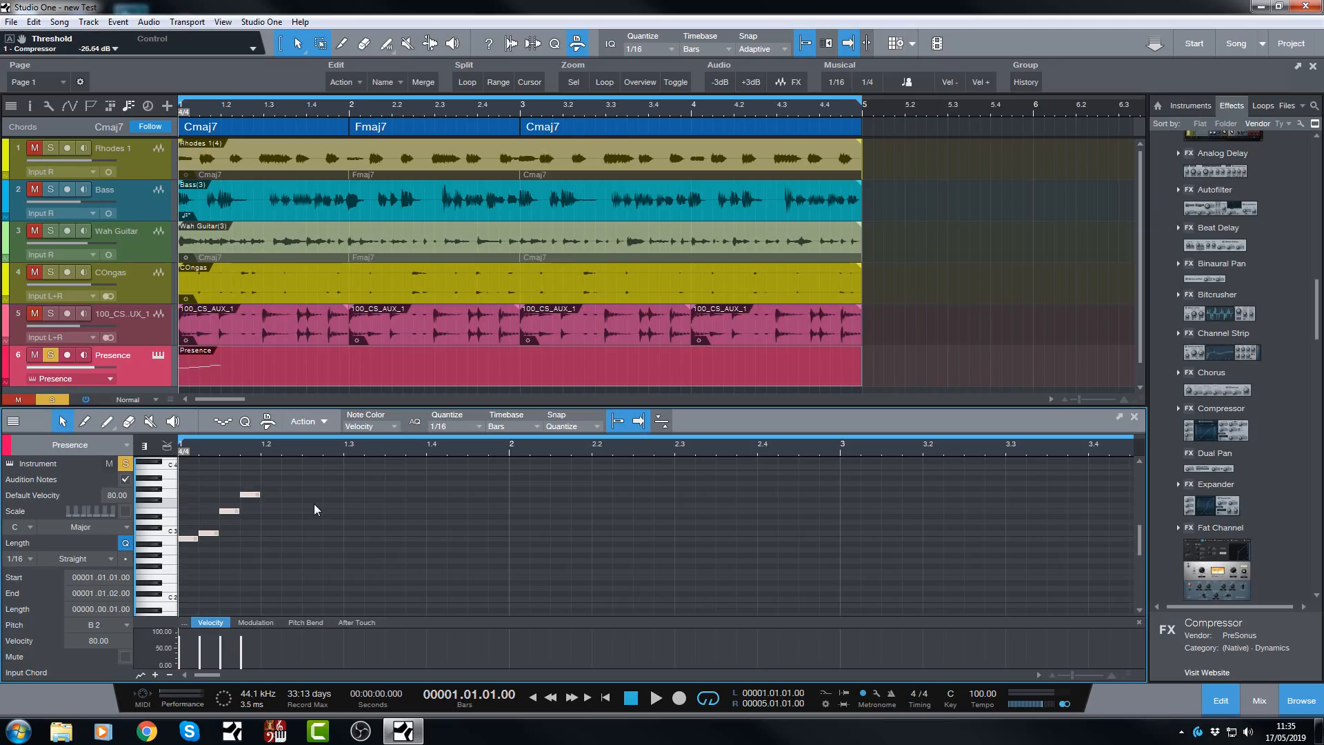
Duplicate the four Presence notes, mirror the copies horizontally on the middle, and audition the phrase.
{"action": "key", "text": "ctrl+d"}
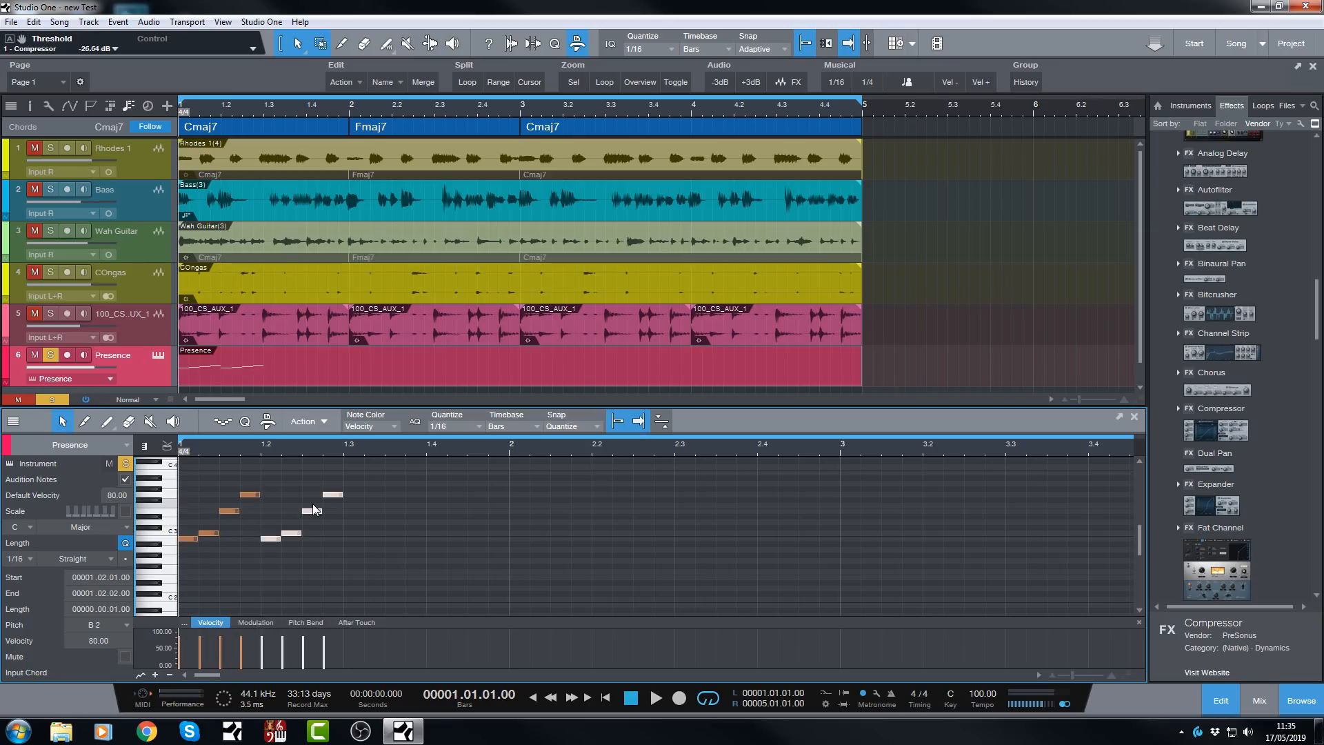
{"action": "left_click", "coordinate": [332, 420]}
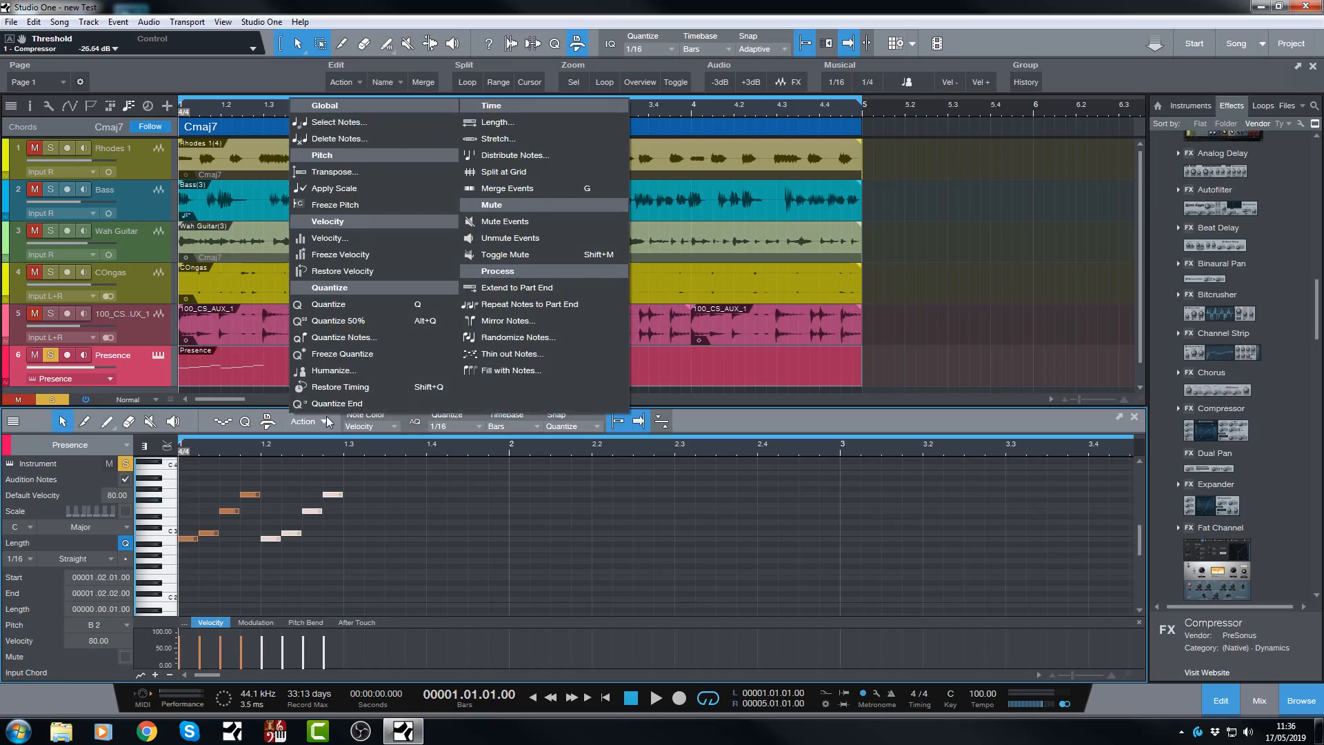
{"action": "left_click", "coordinate": [493, 319]}
{"action": "left_click", "coordinate": [577, 331]}
{"action": "left_click", "coordinate": [693, 458]}
{"action": "left_click", "coordinate": [436, 582]}
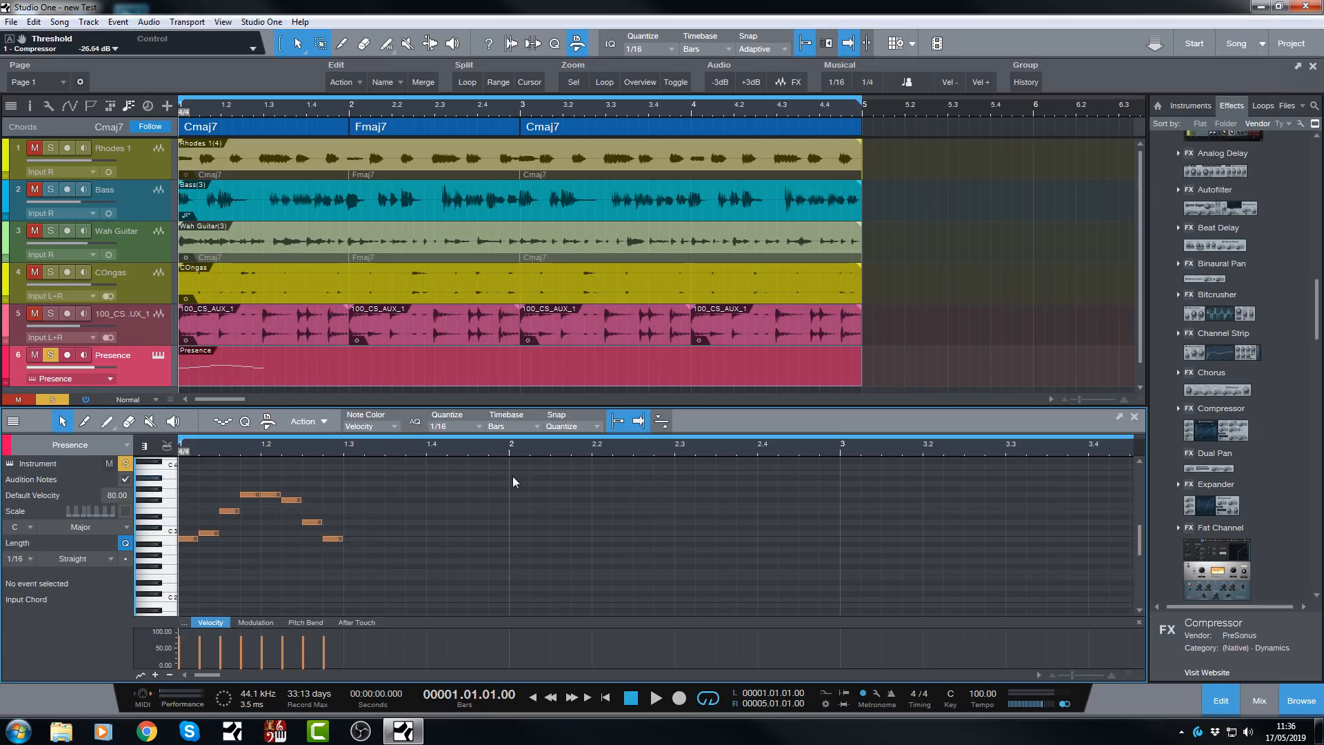
{"action": "key", "text": "space"}
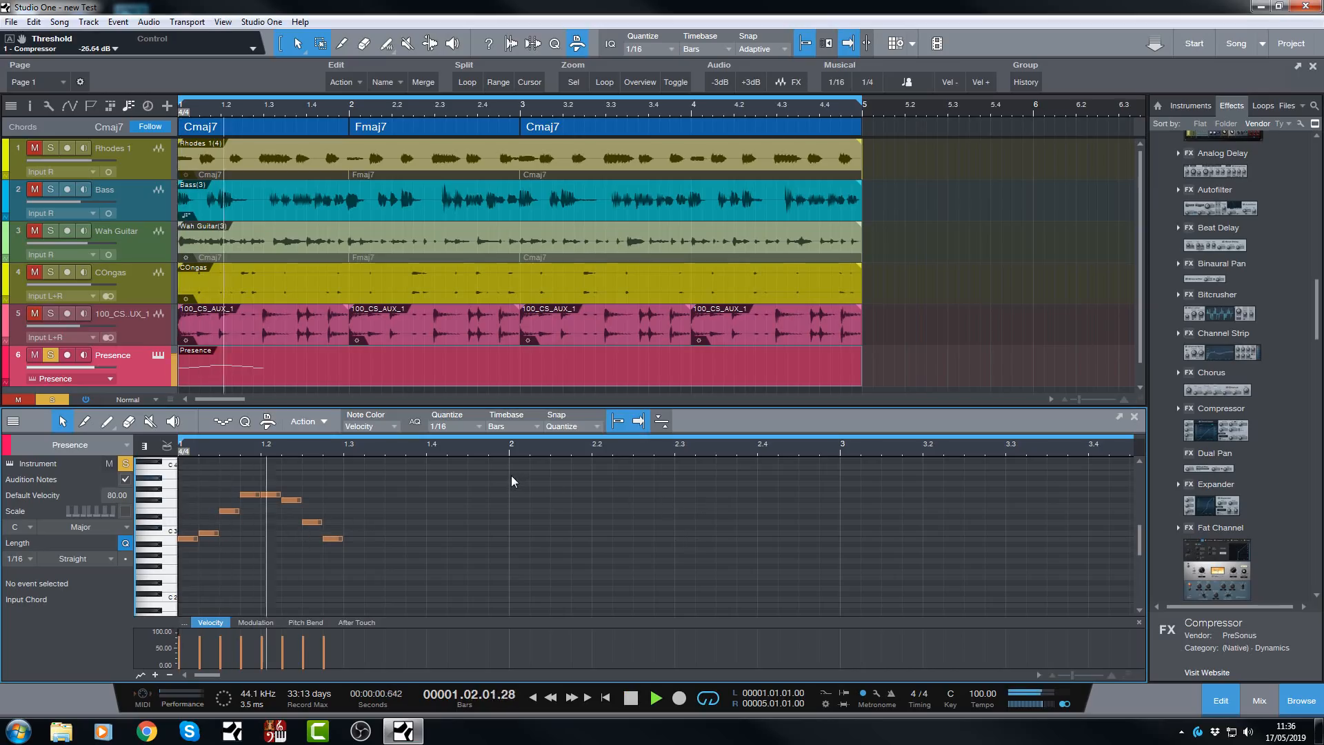
{"action": "key", "text": "space"}
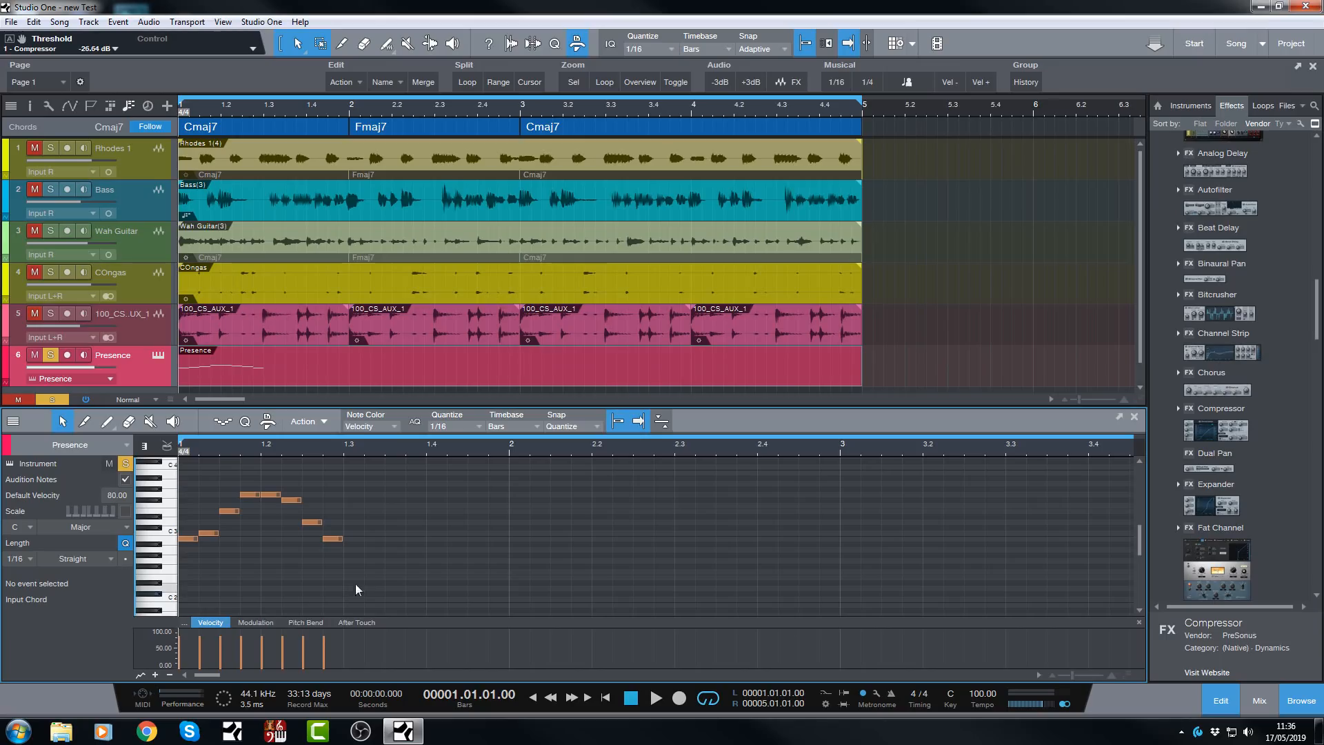
Repeat all eight Presence notes to the part end and audition the filled part.
{"action": "left_click_drag", "start_coordinate": [364, 562], "coordinate": [181, 490]}
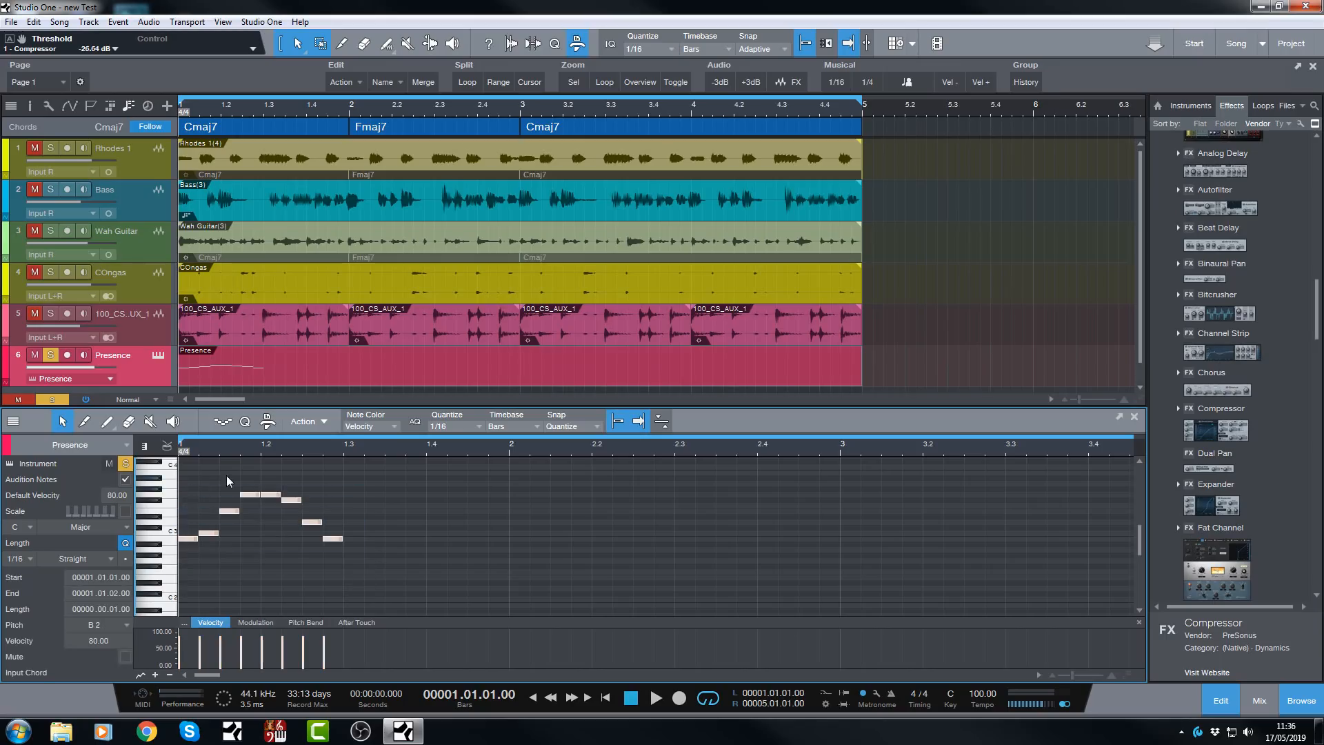
{"action": "left_click", "coordinate": [327, 417]}
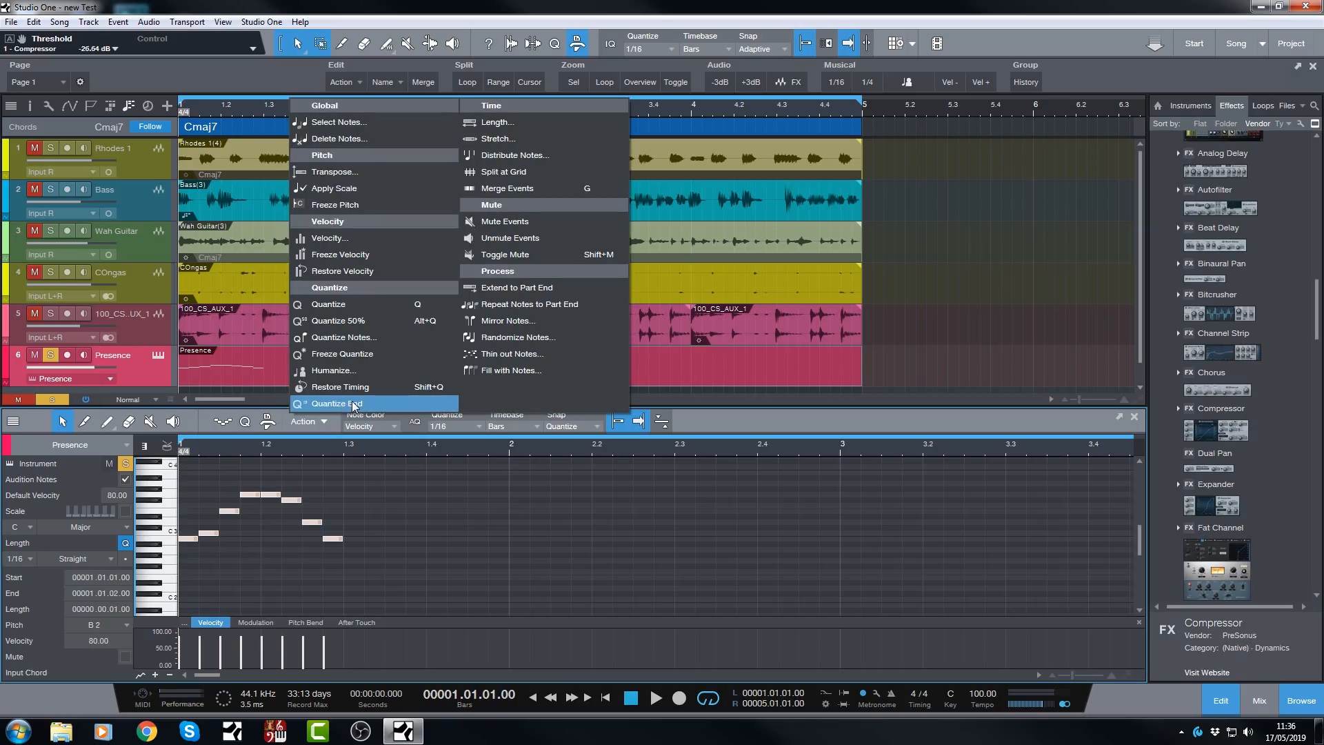
{"action": "left_click", "coordinate": [531, 304]}
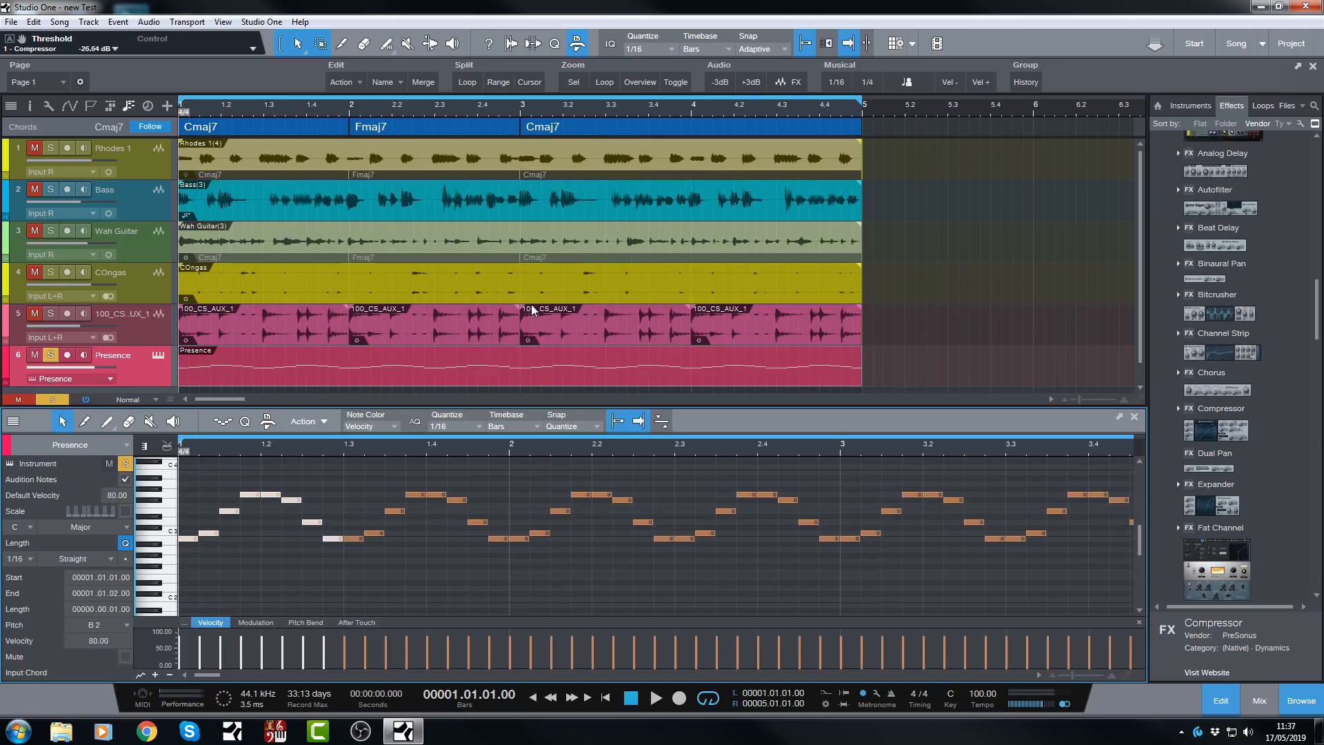
{"action": "left_click", "coordinate": [278, 591]}
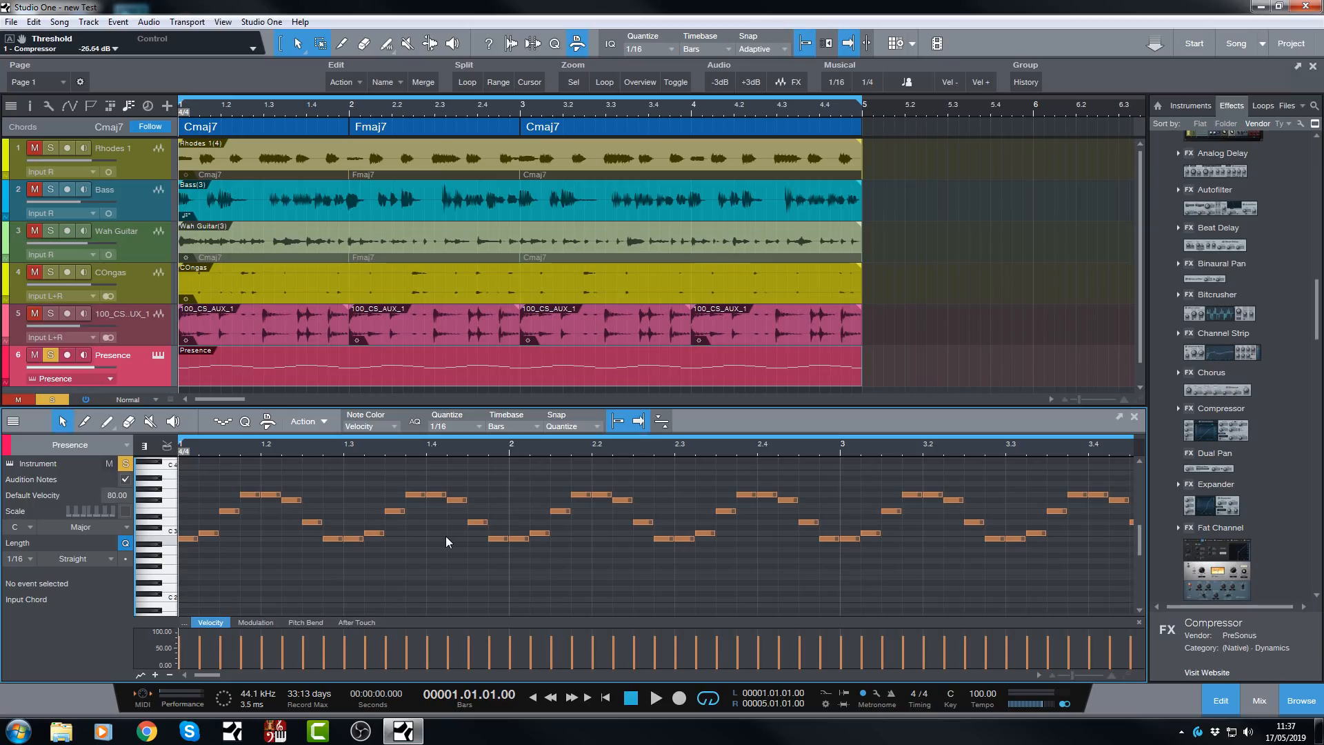
{"action": "key", "text": "space"}
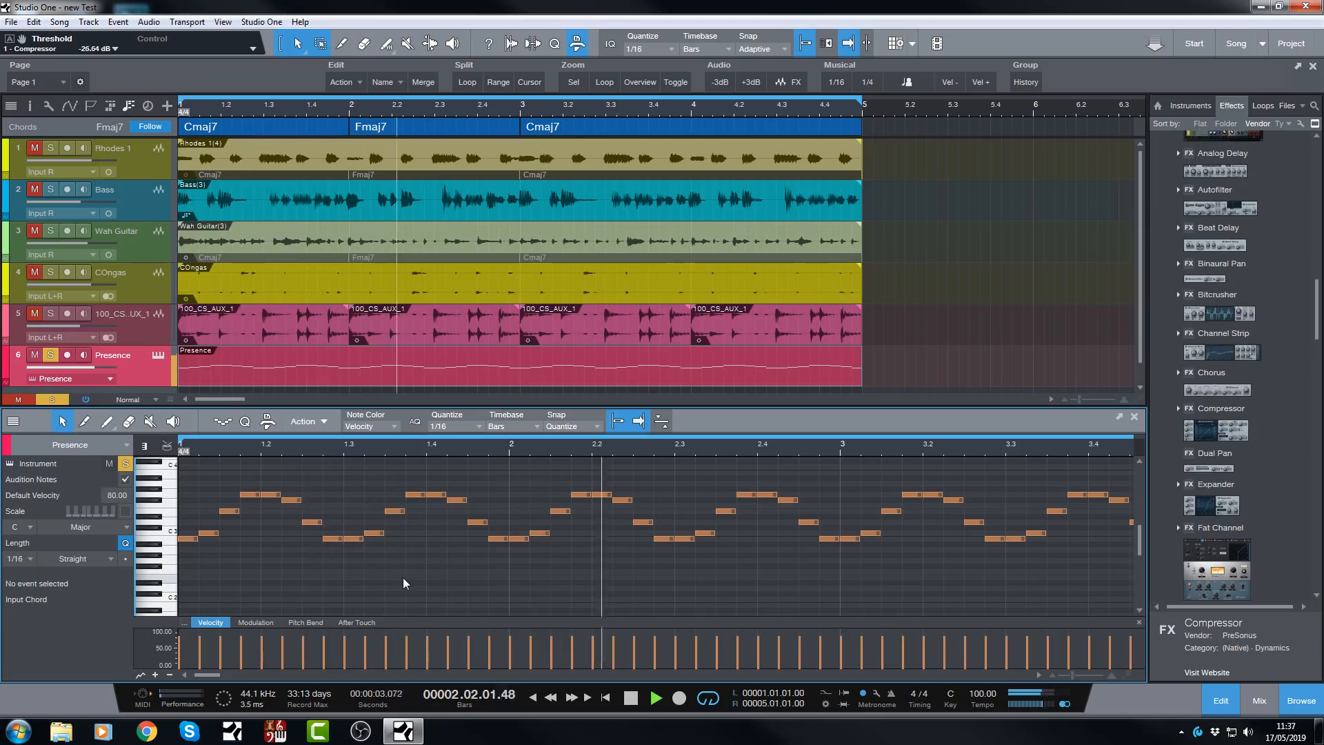
{"action": "key", "text": "space"}
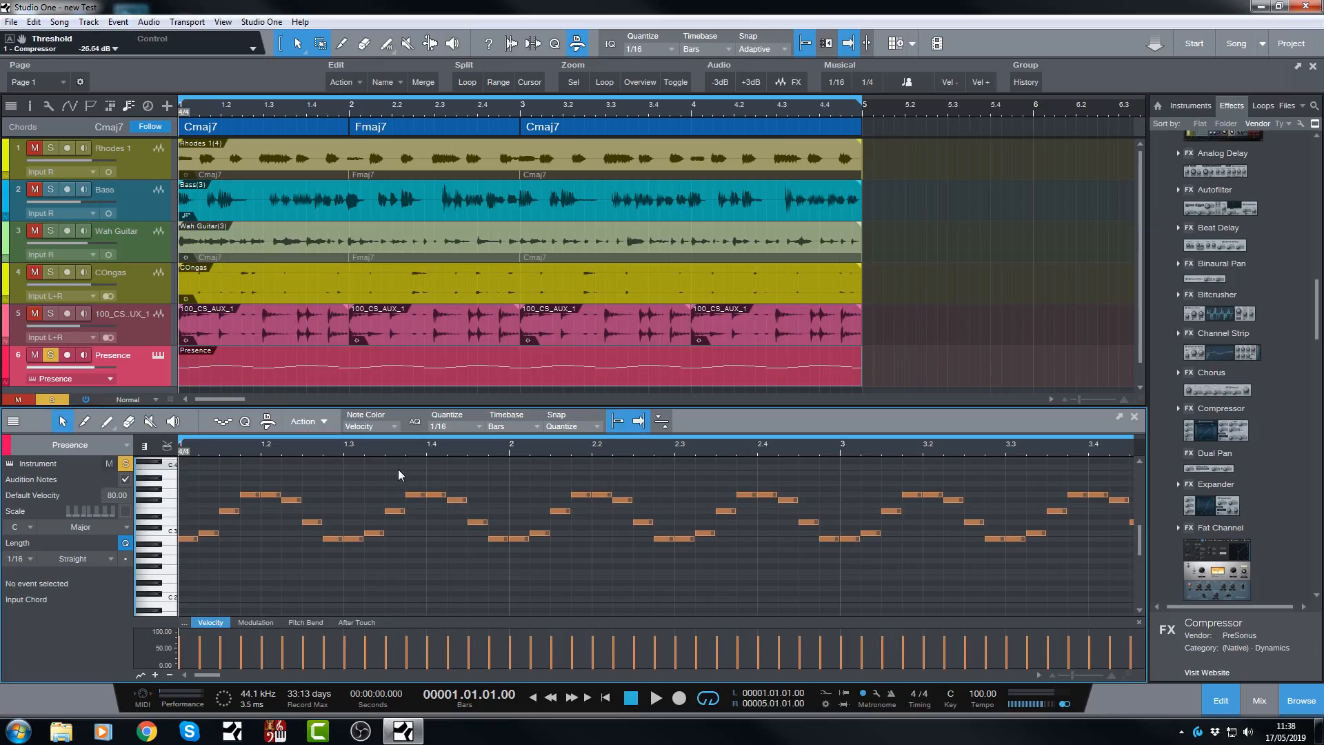
Show the note editor's macro toolbar, look through its pages, and set it to Page 2 - Musical Edit.
{"action": "left_click", "coordinate": [267, 424]}
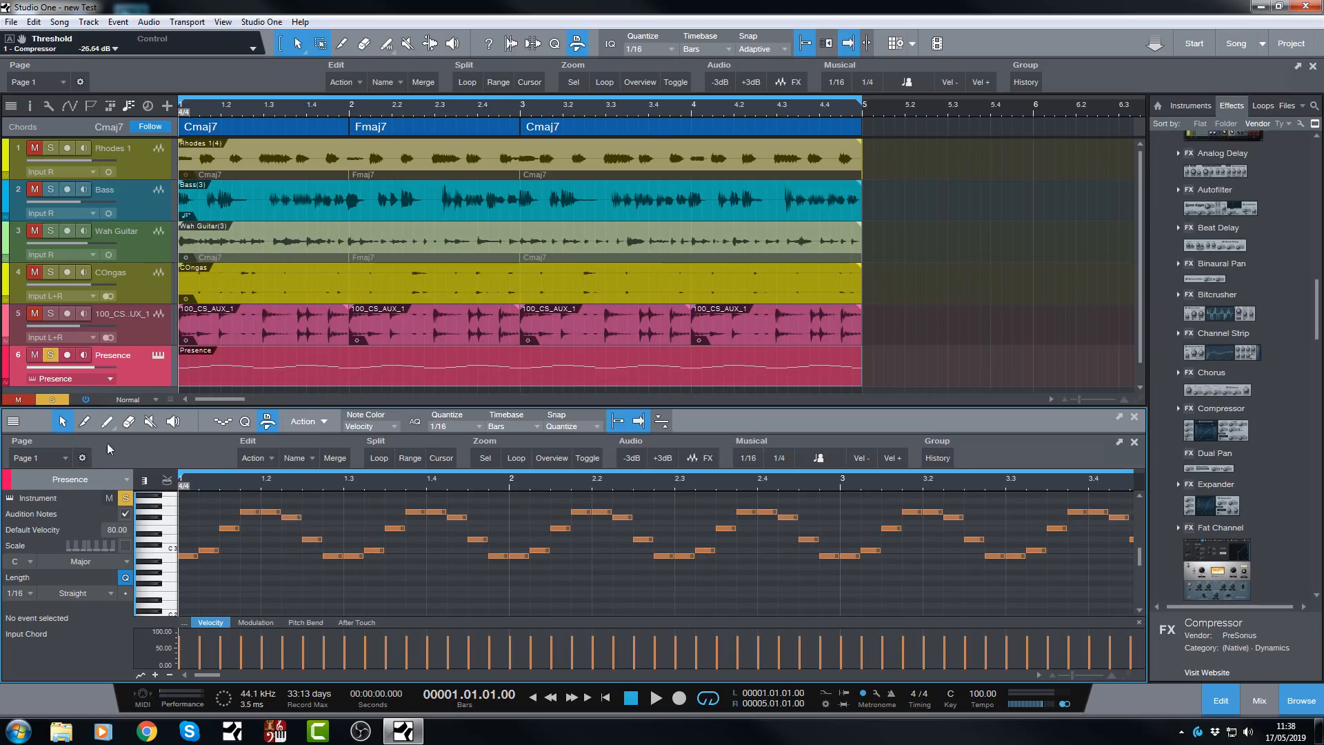
{"action": "left_click", "coordinate": [61, 458]}
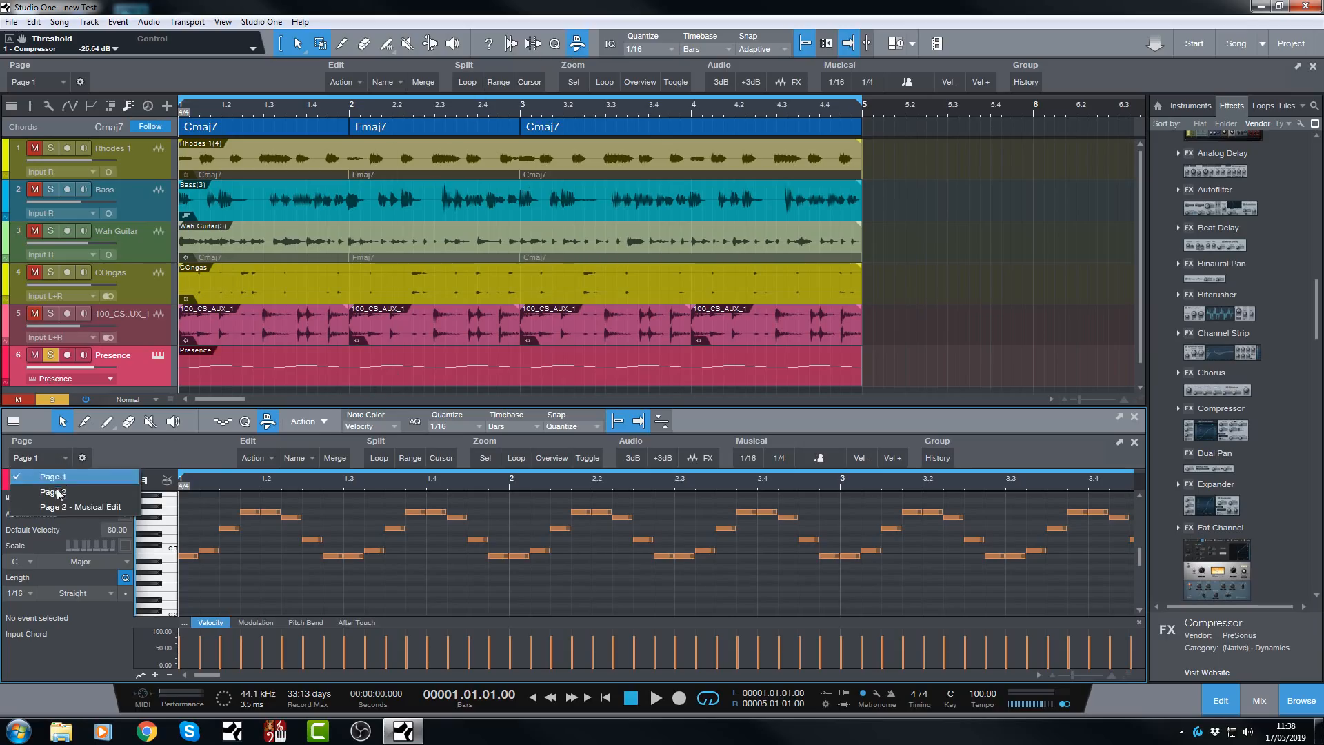
{"action": "left_click", "coordinate": [59, 512]}
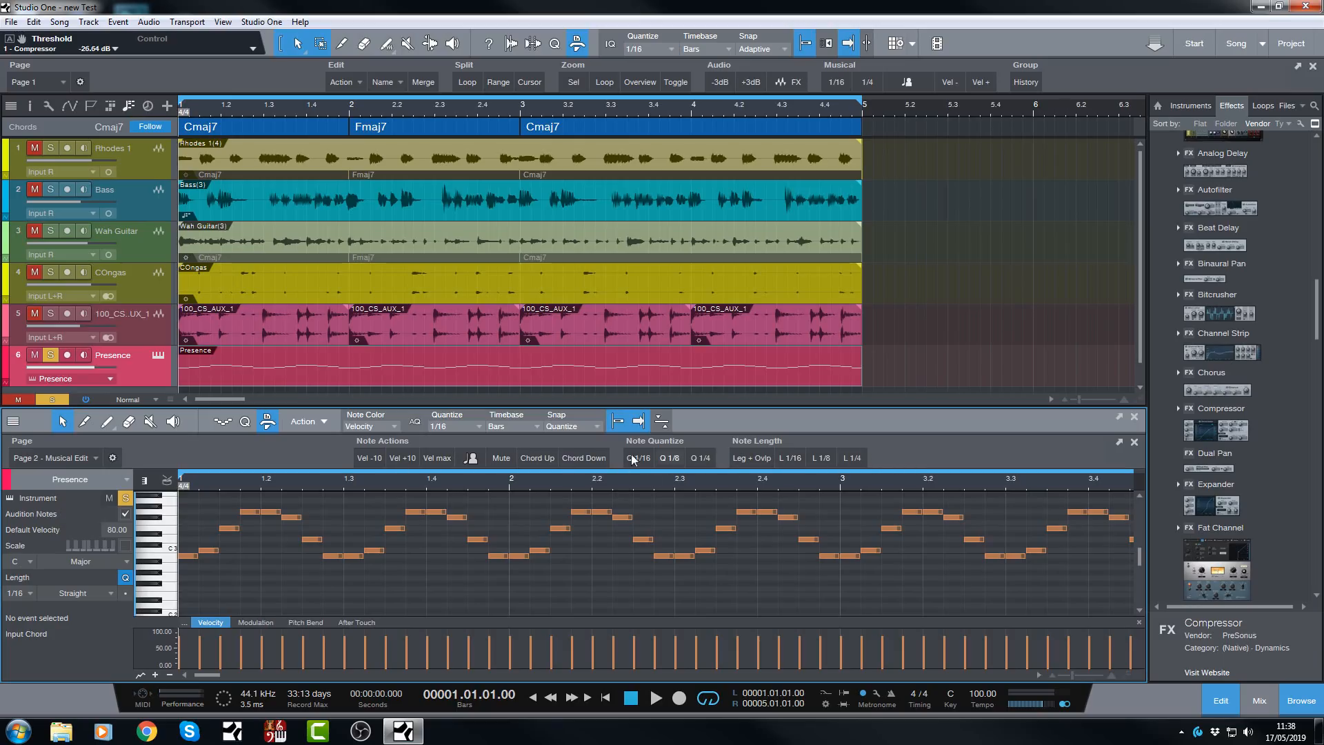
{"action": "left_click", "coordinate": [97, 461]}
{"action": "left_click", "coordinate": [64, 491]}
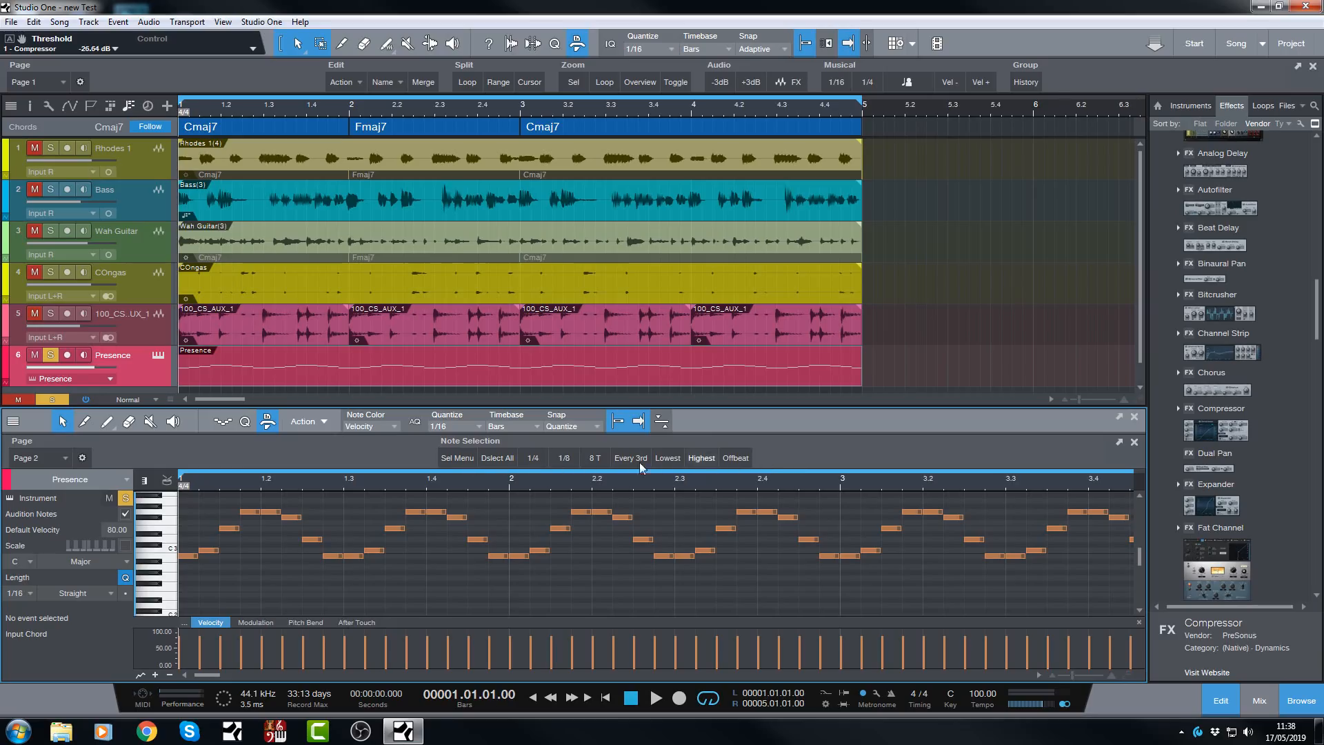
{"action": "left_click", "coordinate": [64, 459]}
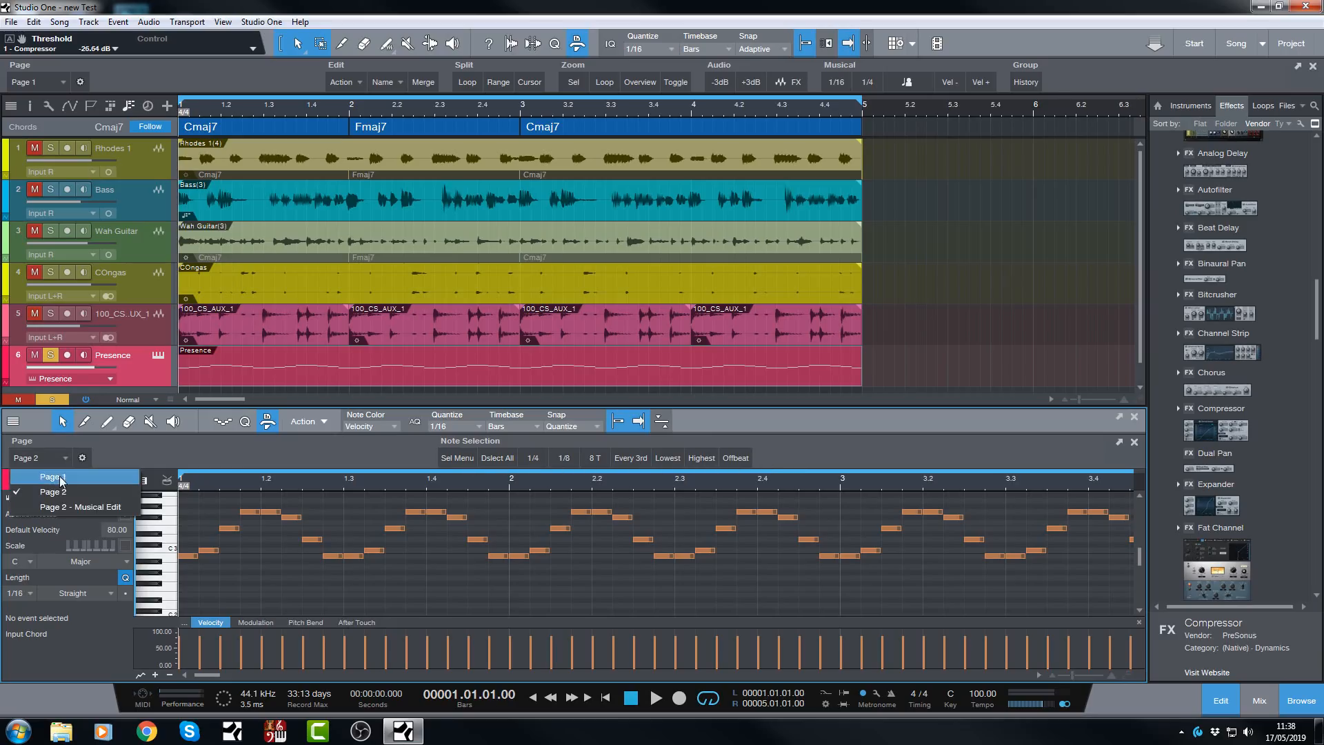
{"action": "left_click", "coordinate": [62, 506]}
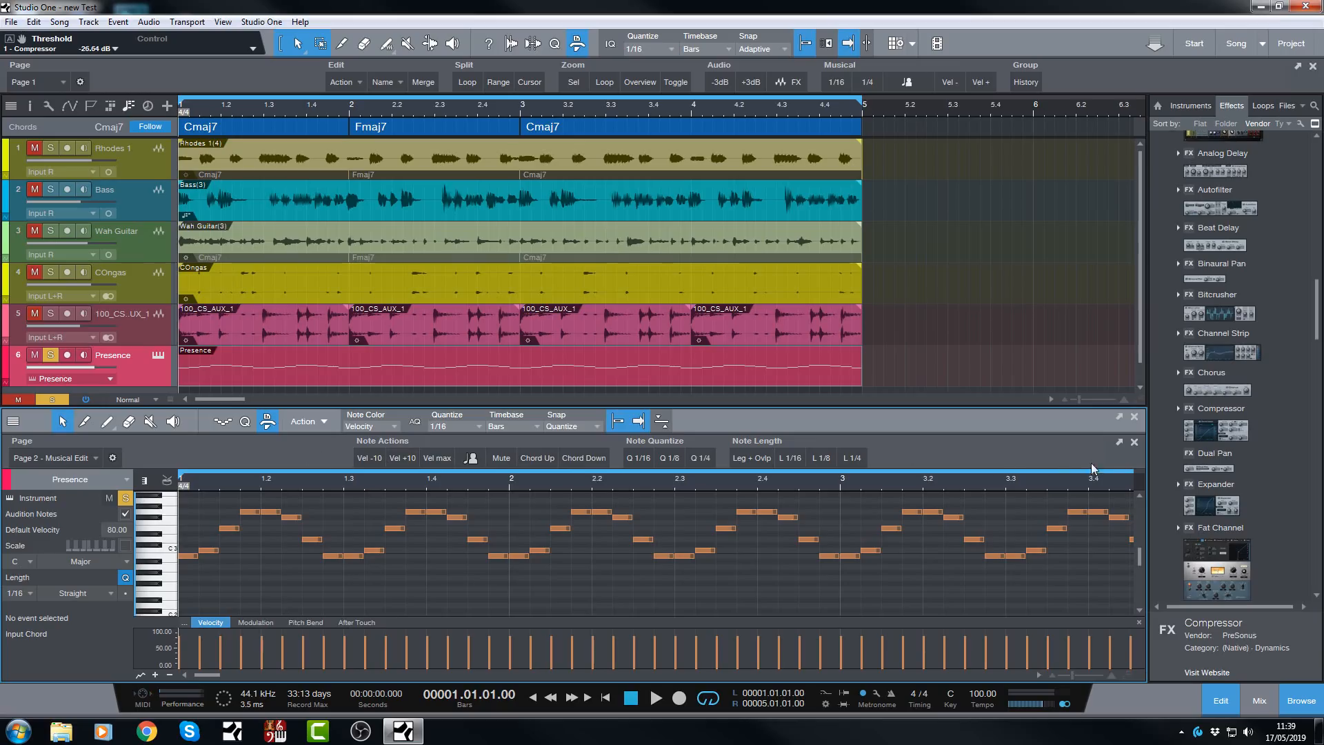
Hide the note editor's macro toolbar and close the Presence part's editor.
{"action": "left_click", "coordinate": [1135, 444]}
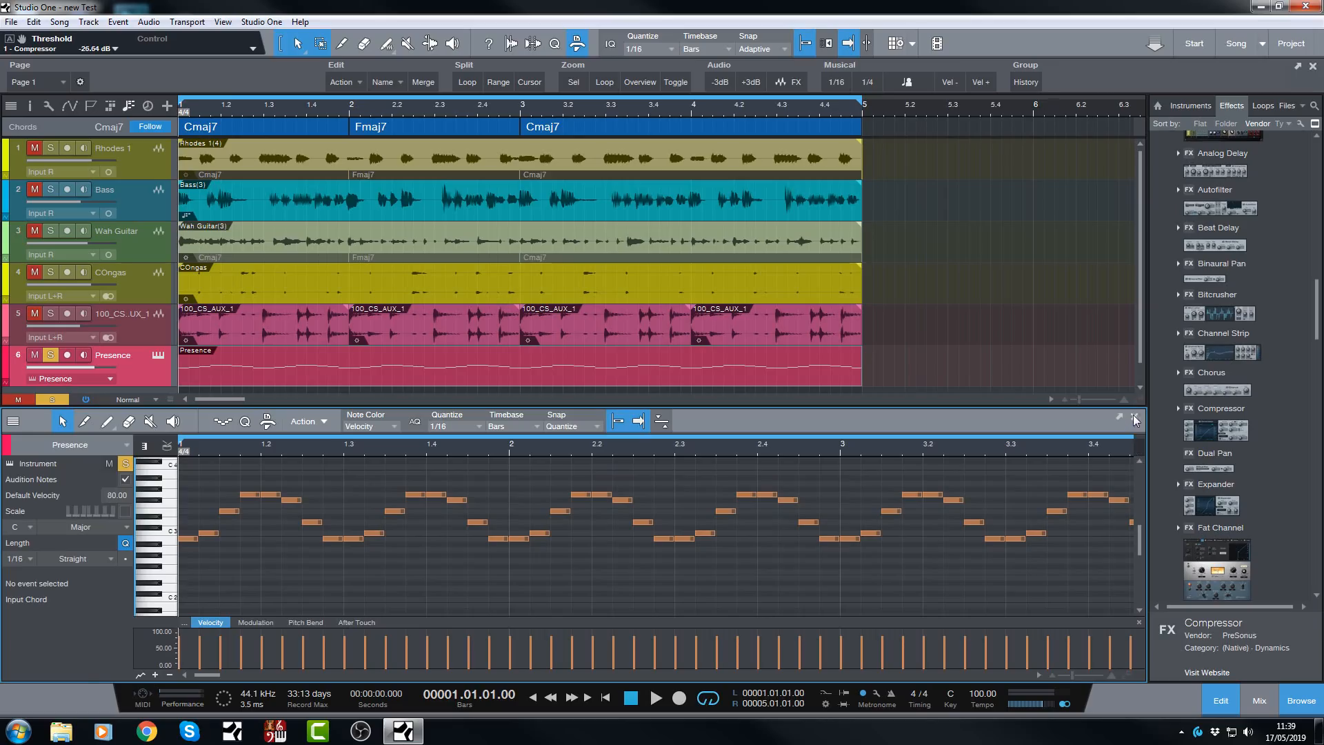
{"action": "left_click", "coordinate": [1134, 417]}
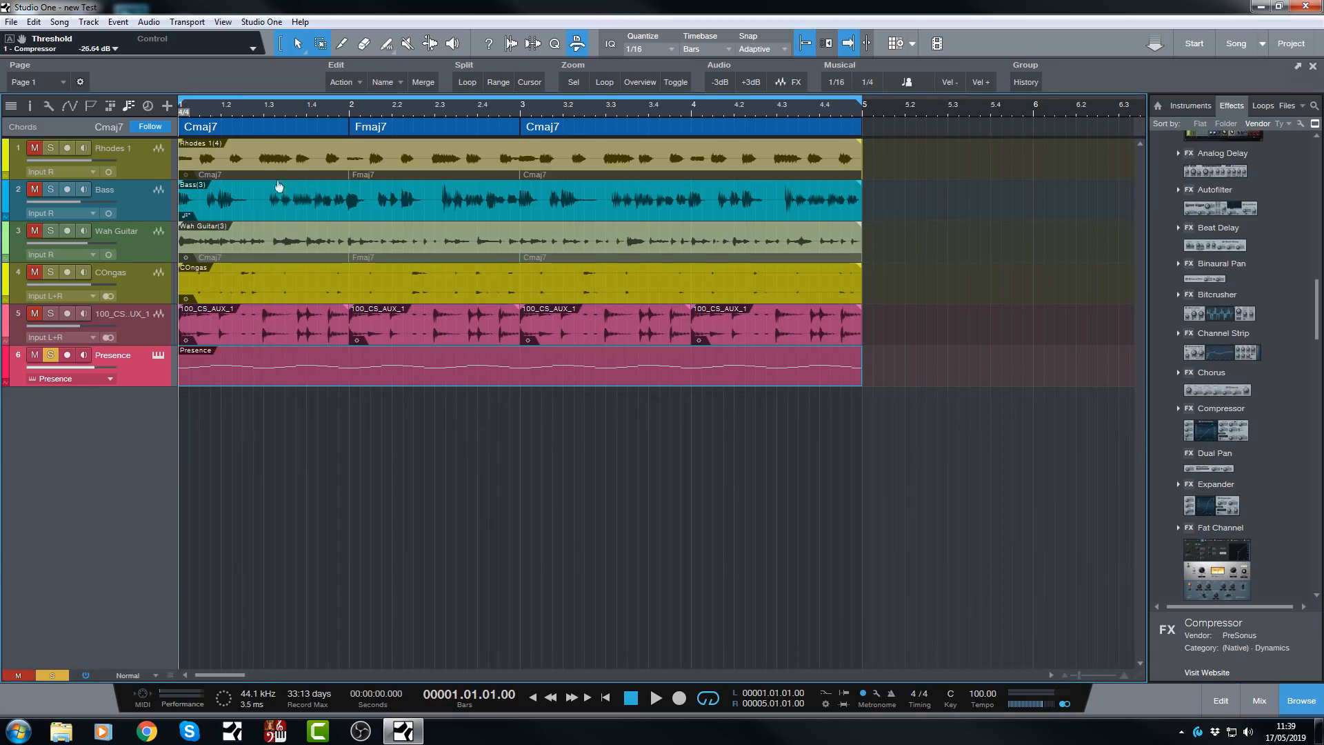
Show the macro toolbar in the Rhodes 1 audio editor, look through its page list, and close the editor.
{"action": "double_click", "coordinate": [292, 161]}
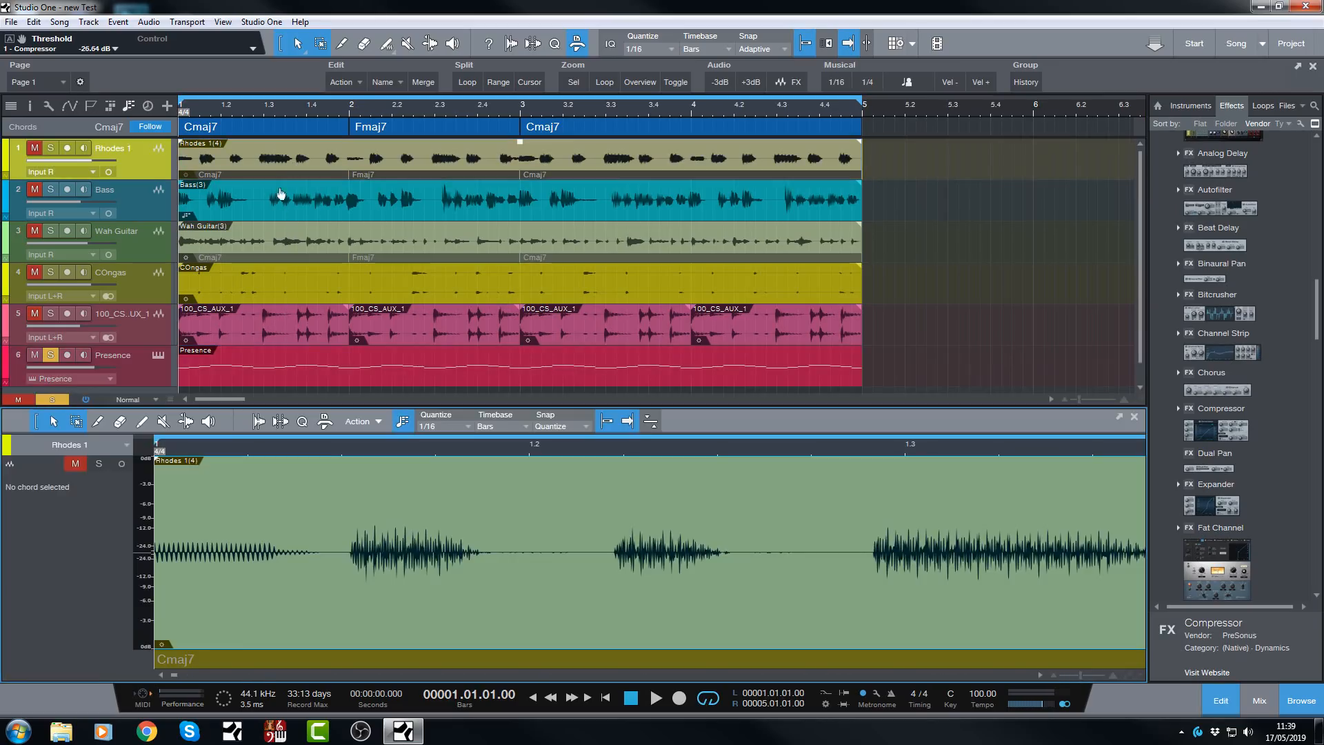
{"action": "left_click", "coordinate": [324, 422]}
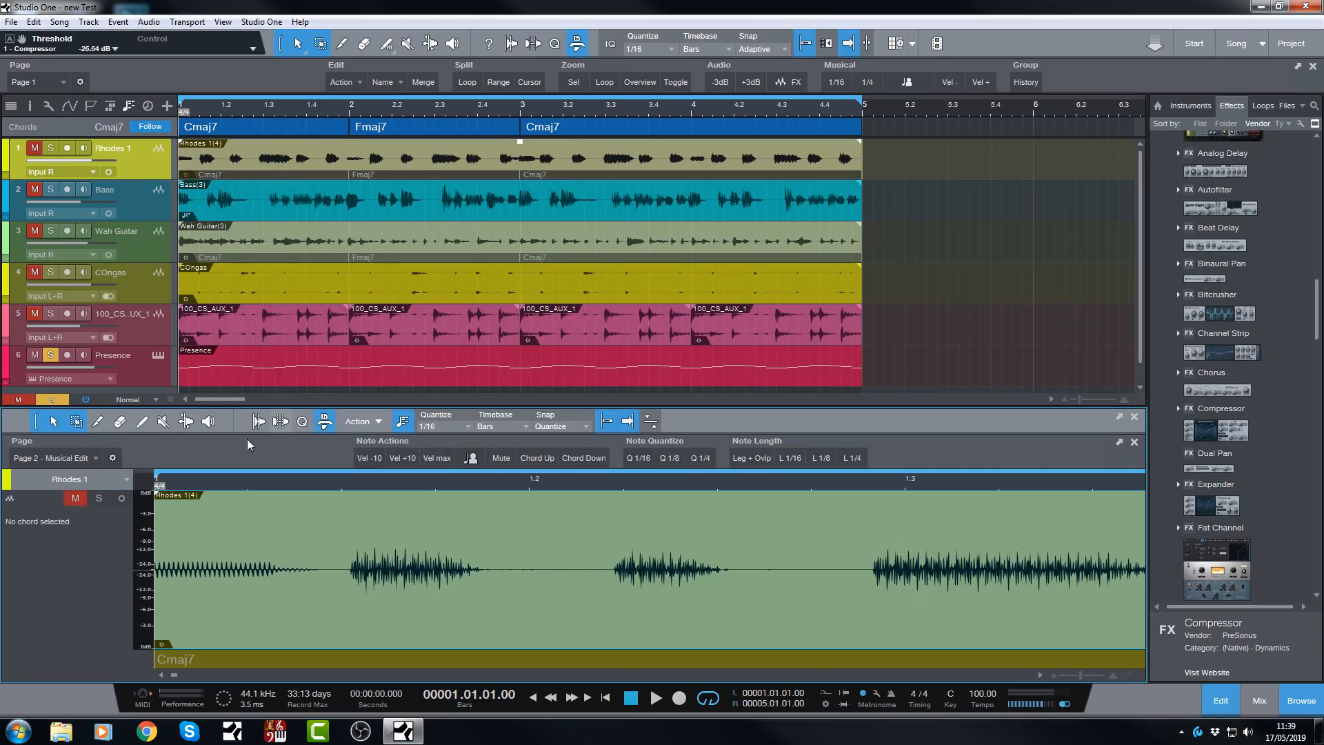
{"action": "left_click", "coordinate": [100, 456]}
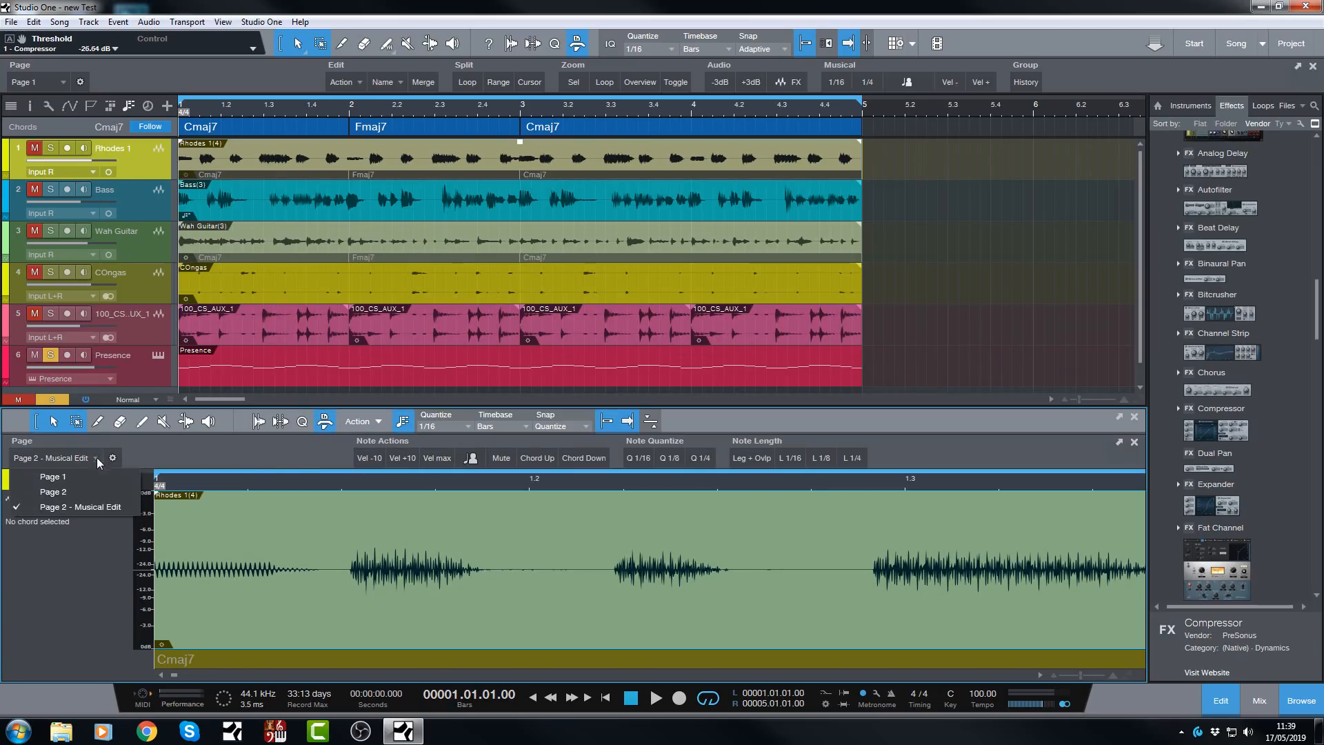
{"action": "left_click", "coordinate": [204, 454]}
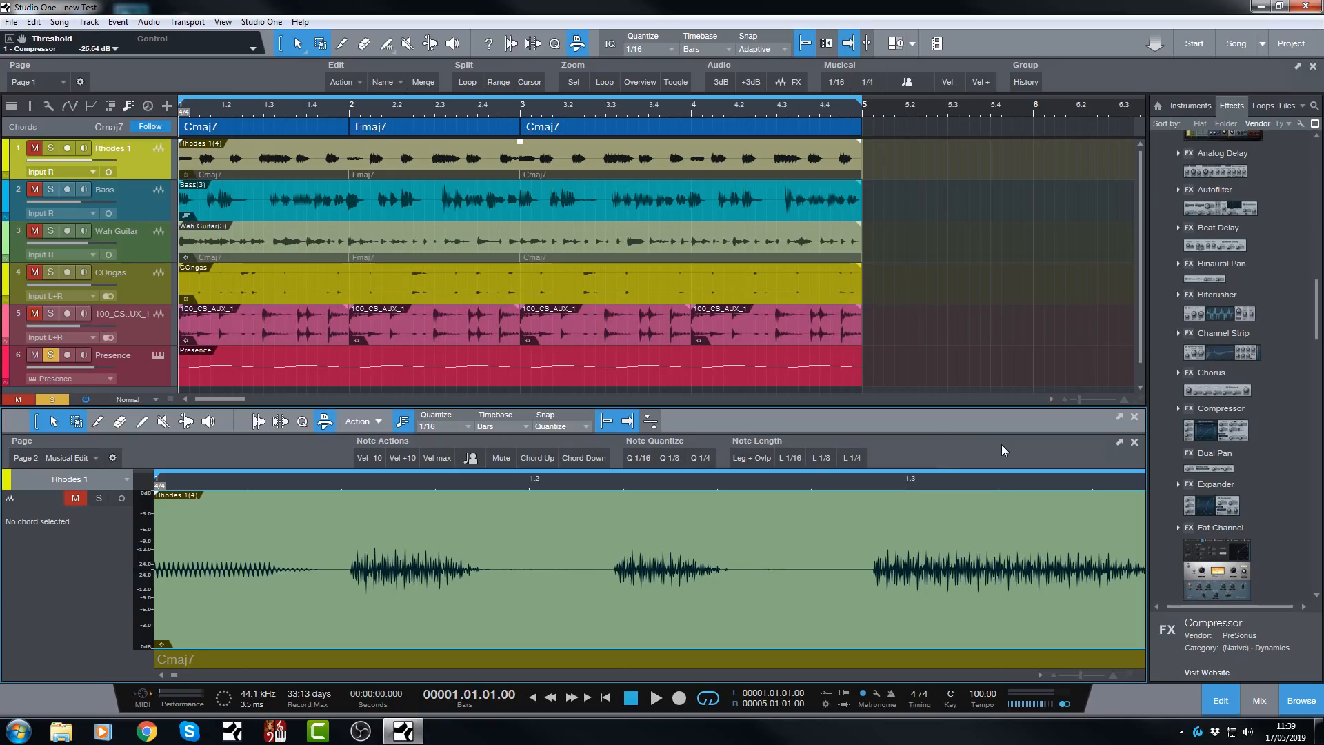
{"action": "left_click", "coordinate": [1133, 416]}
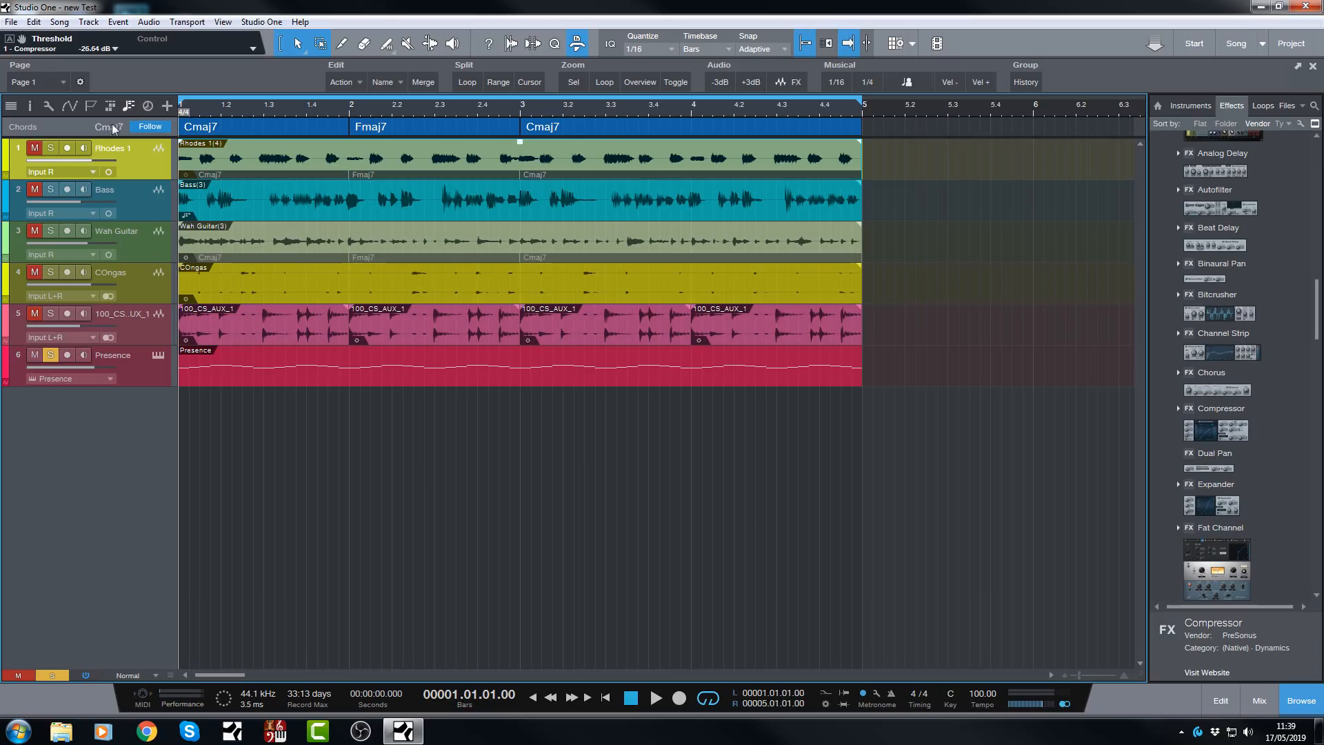
Show the chord track's inspector from the first Cmaj7 chord and set its instrument to Chord Preview.
{"action": "left_click", "coordinate": [207, 129]}
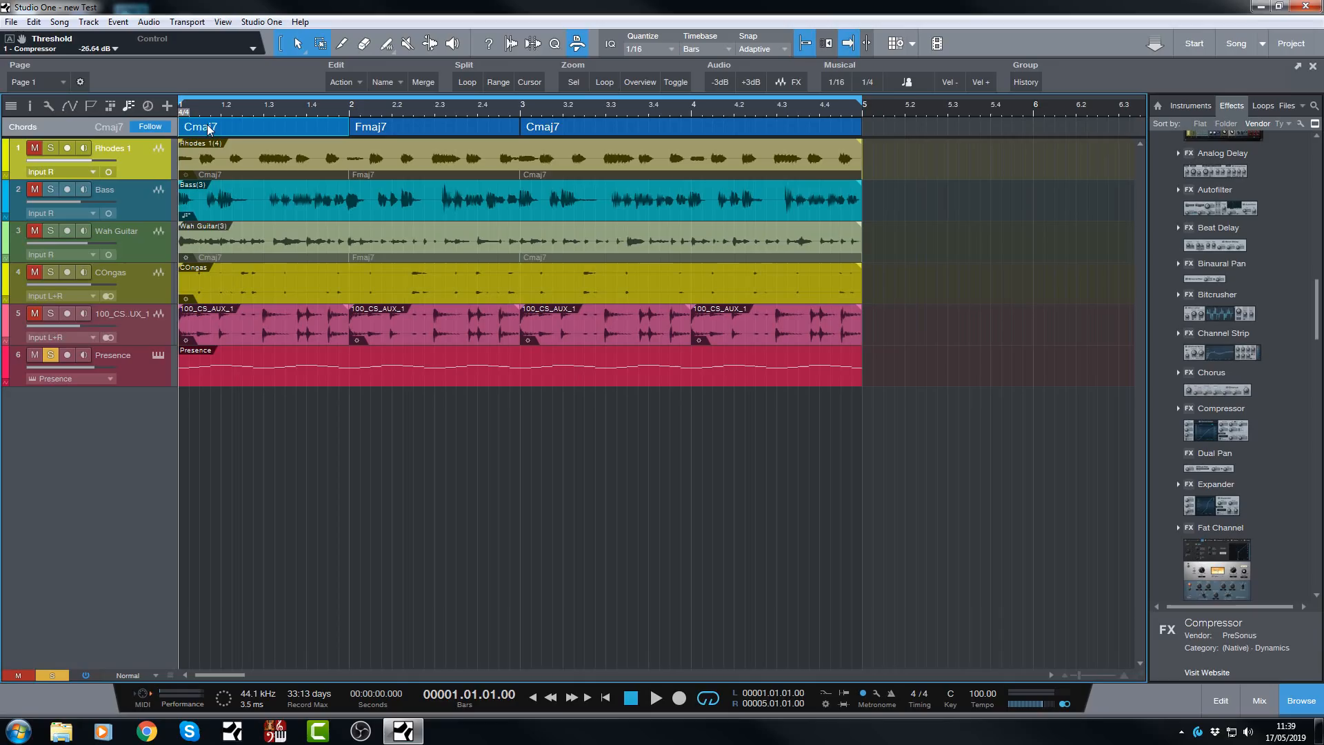
{"action": "left_click", "coordinate": [31, 107]}
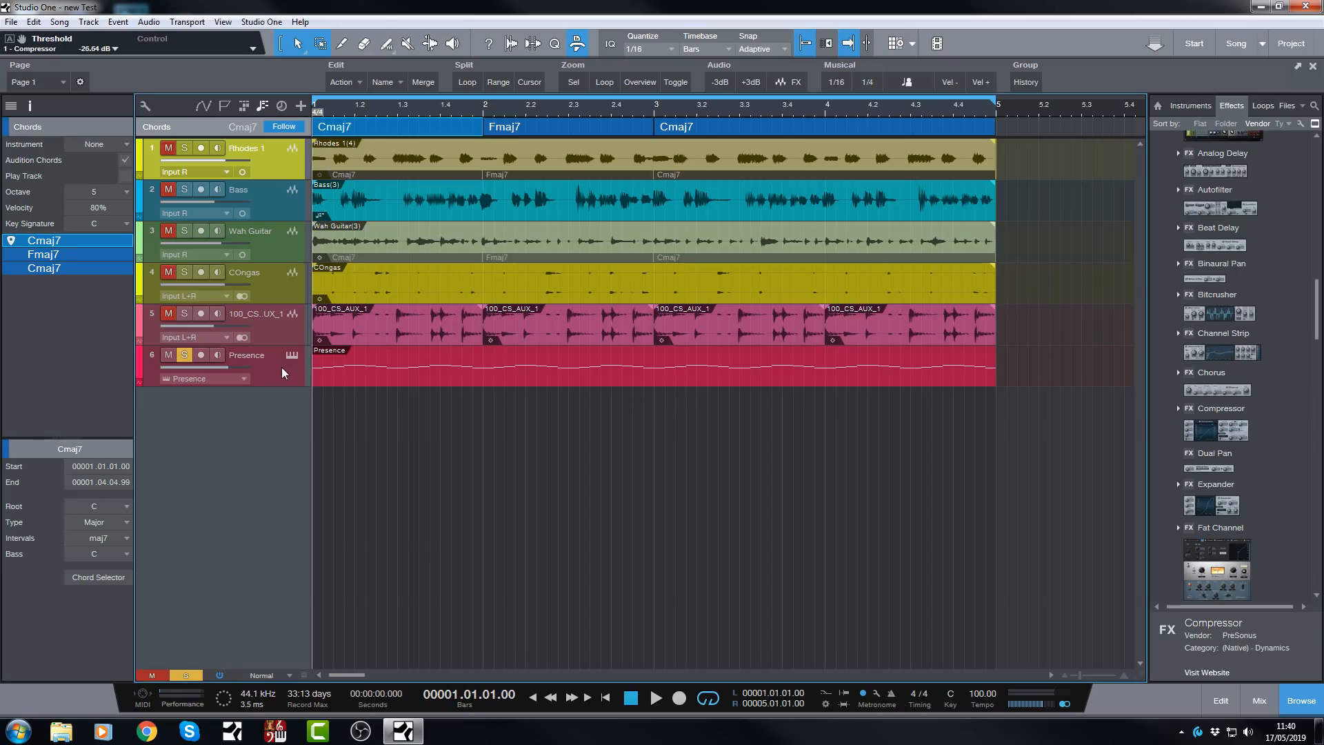
{"action": "left_click", "coordinate": [126, 159]}
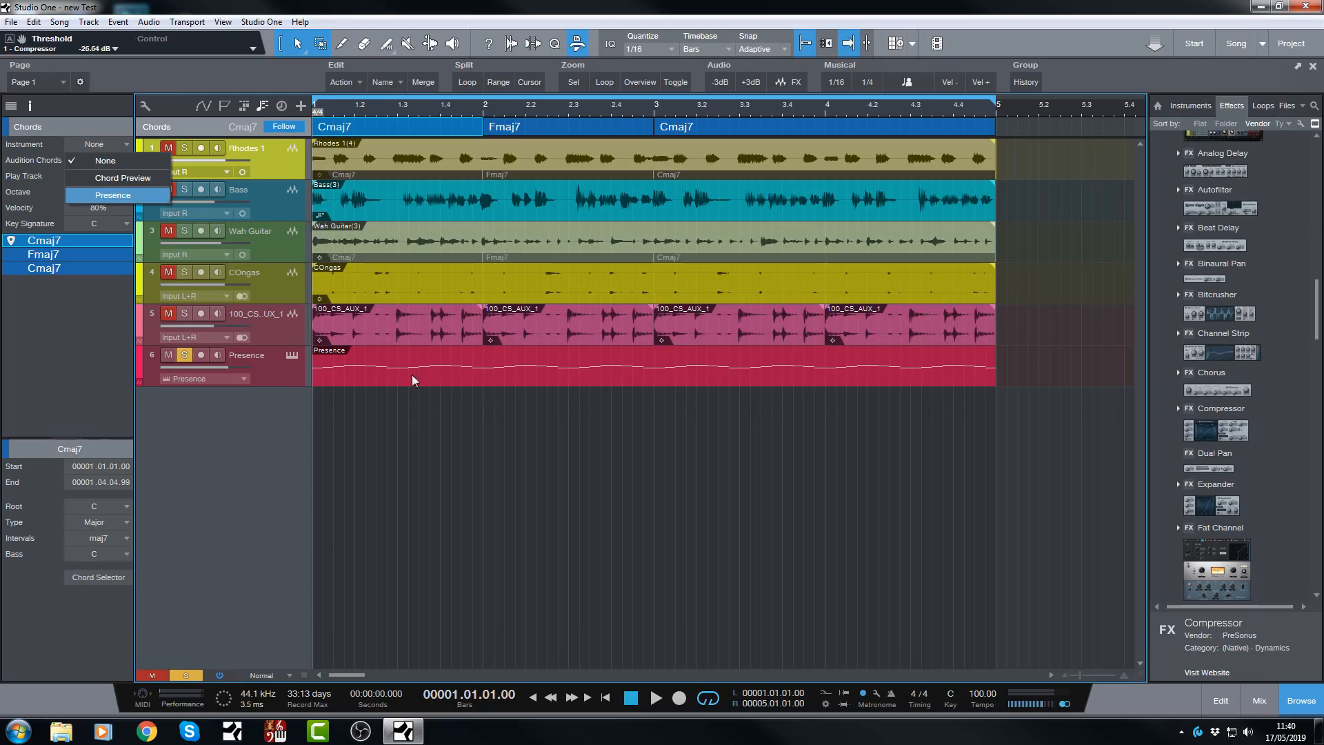
{"action": "left_click", "coordinate": [135, 179]}
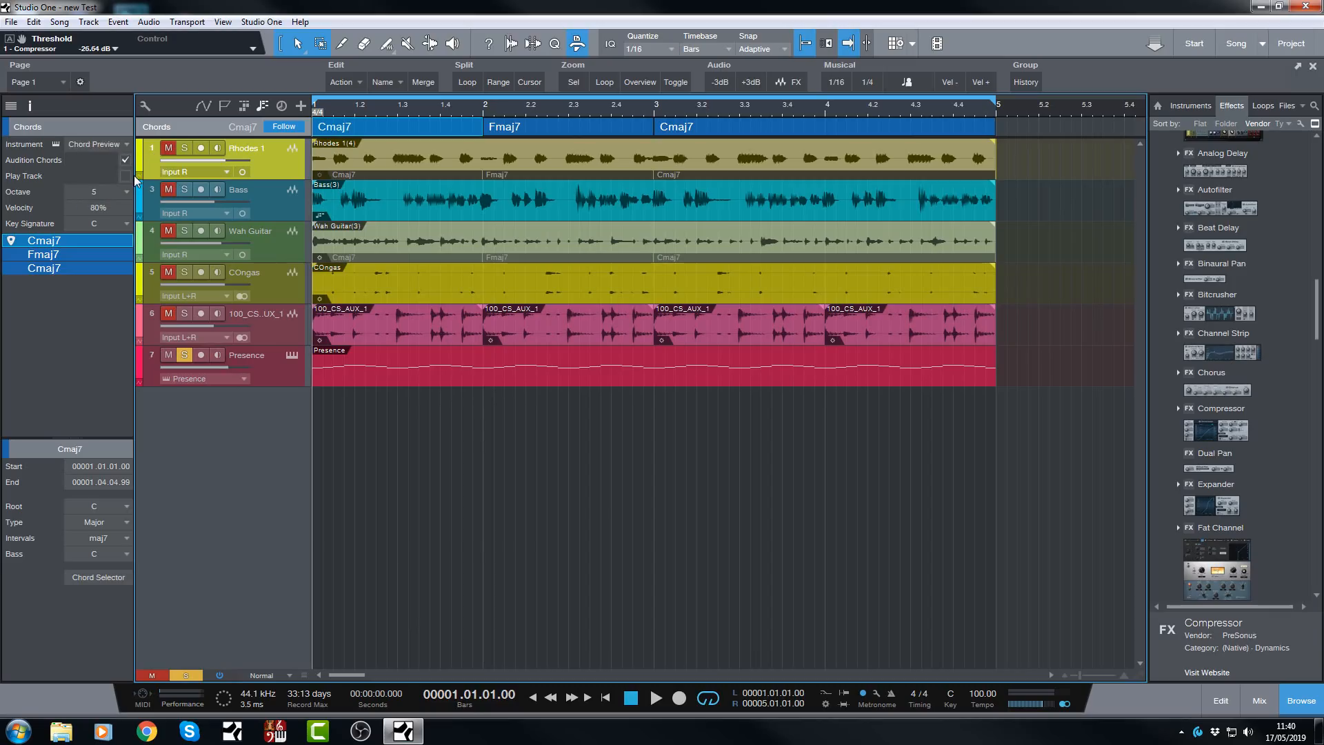
Open the Chord Preview instrument from the console and audition its sound on the virtual keyboard.
{"action": "key", "text": "F3"}
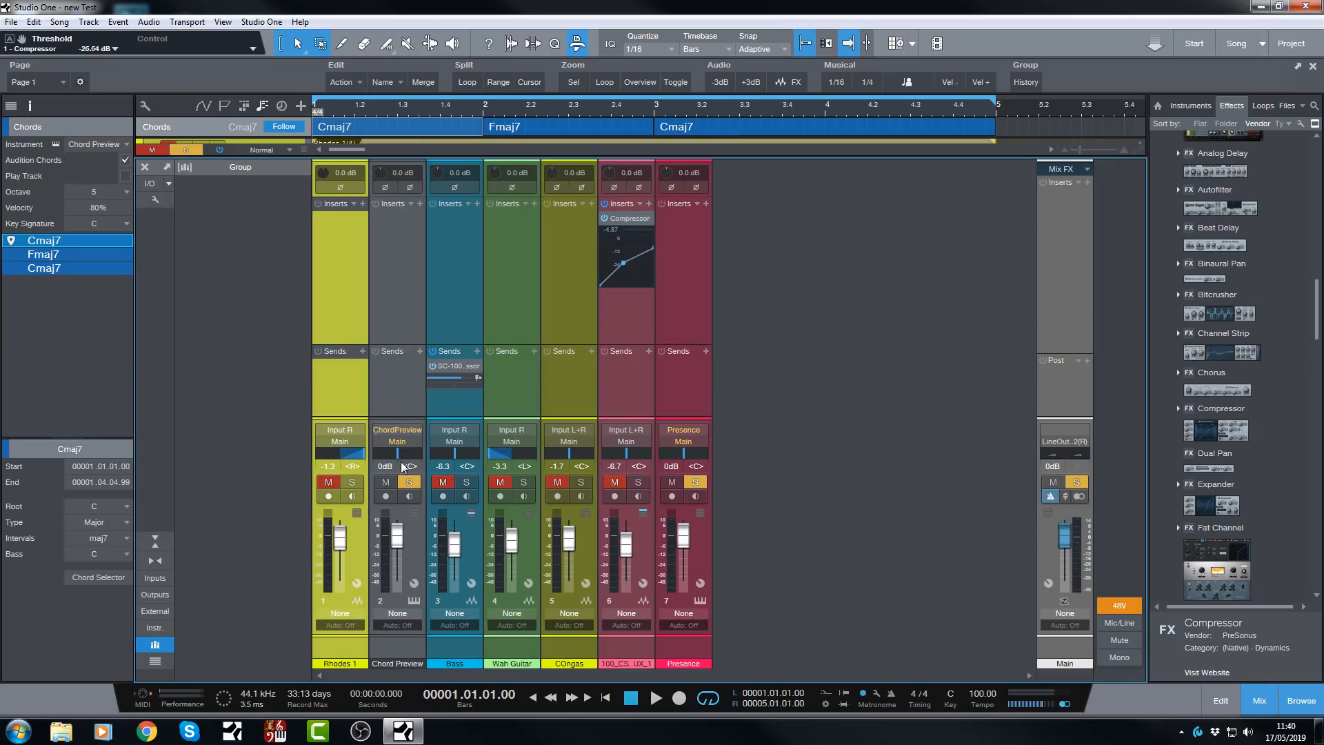
{"action": "left_click", "coordinate": [413, 602]}
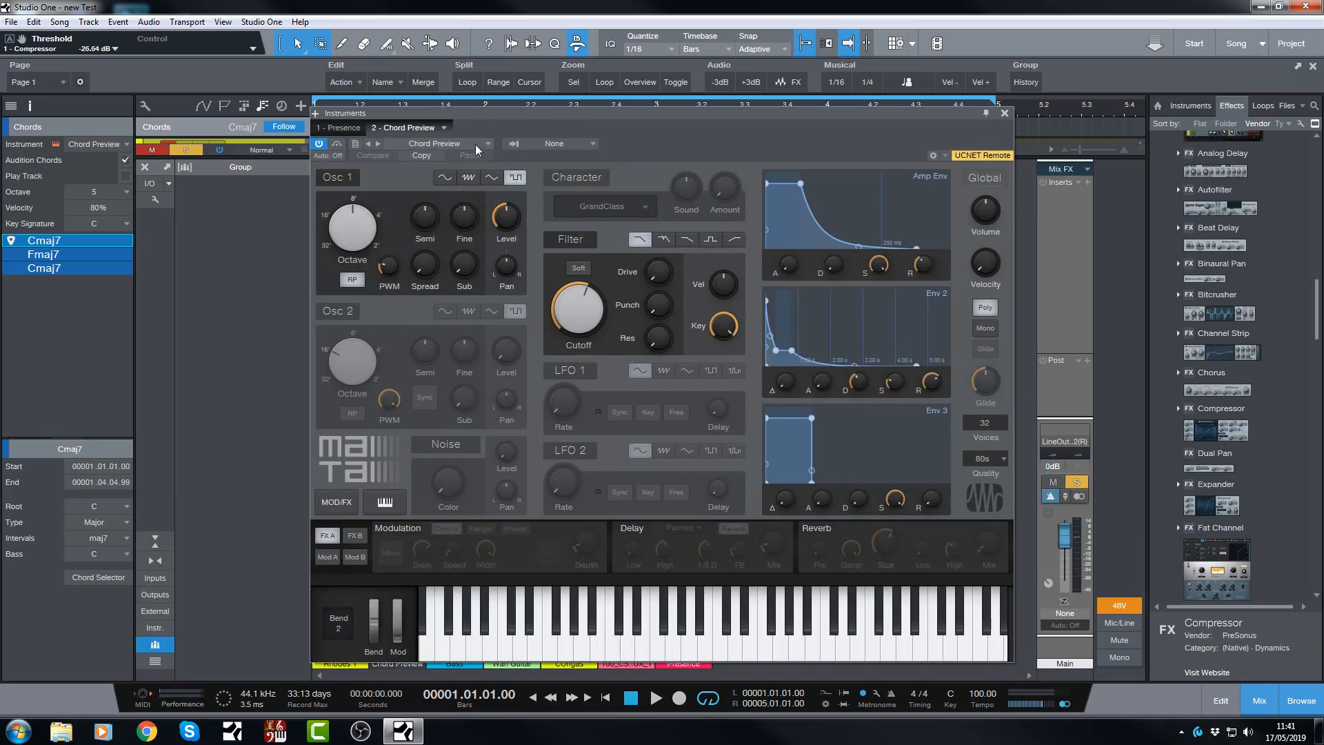
{"action": "left_click", "coordinate": [720, 654]}
{"action": "left_click", "coordinate": [755, 655]}
{"action": "left_click", "coordinate": [722, 652]}
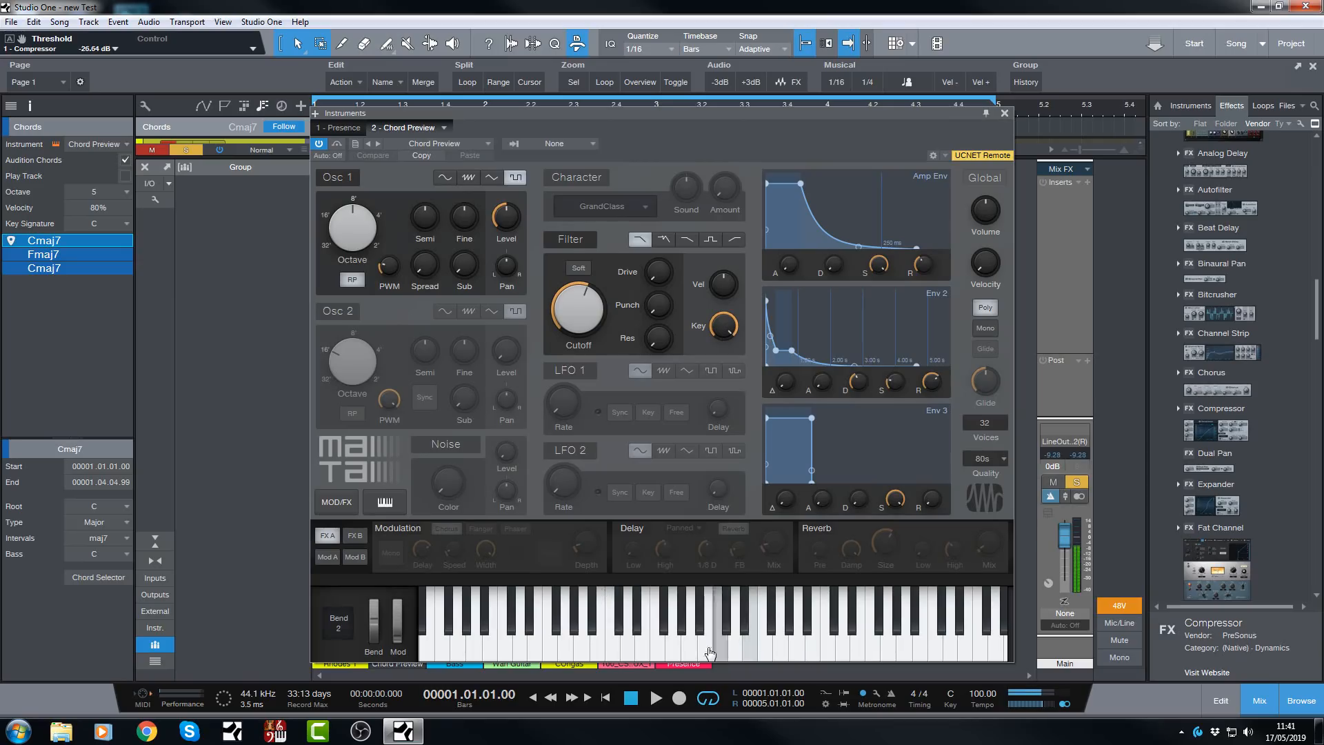
{"action": "left_click", "coordinate": [722, 651]}
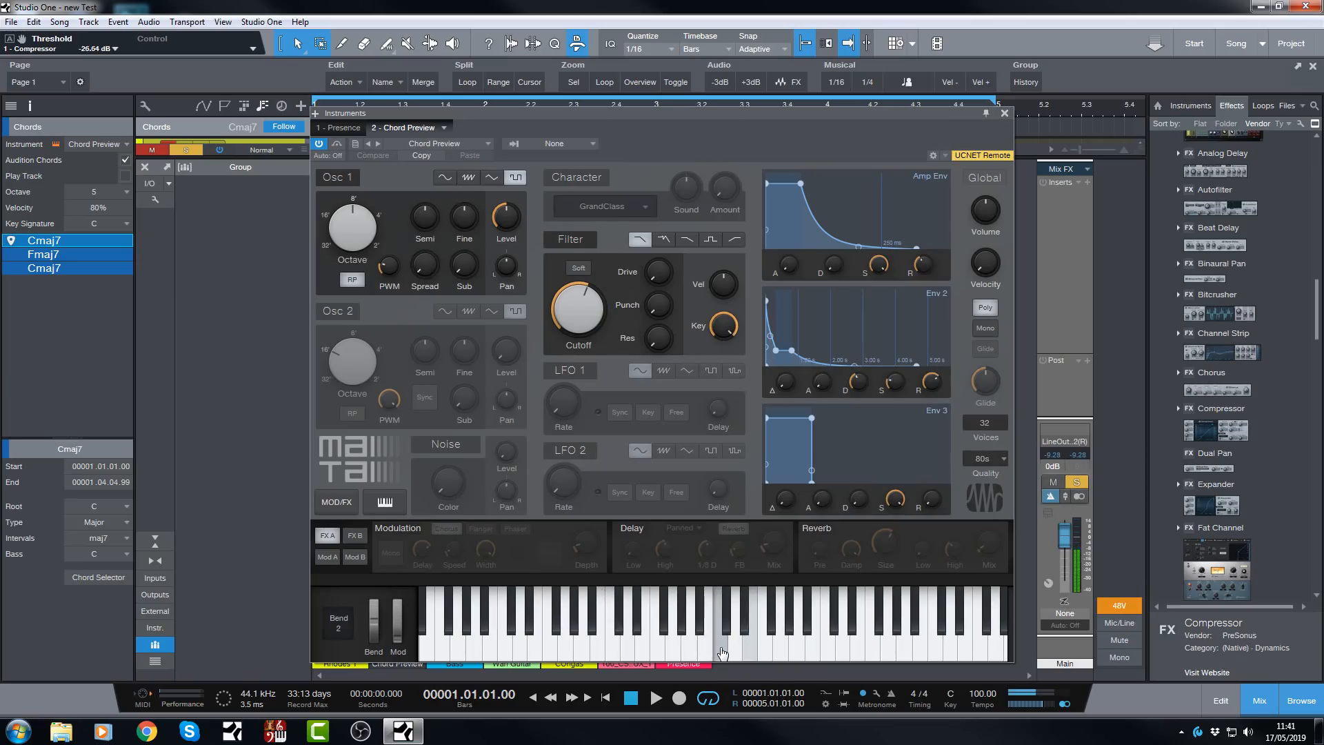
Load the Bellish Bliss Pad preset from the Pad folder into Chord Preview and close the instrument window.
{"action": "left_click", "coordinate": [489, 143]}
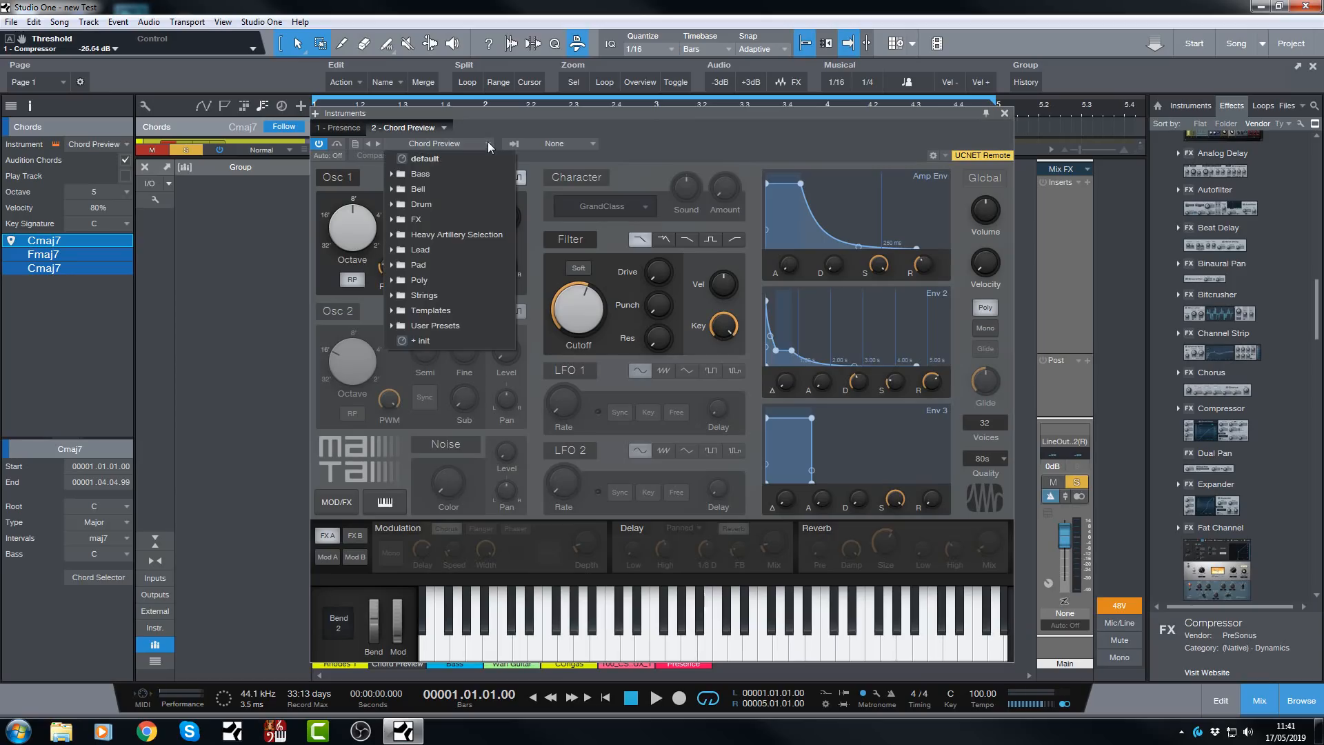
{"action": "left_click", "coordinate": [404, 268]}
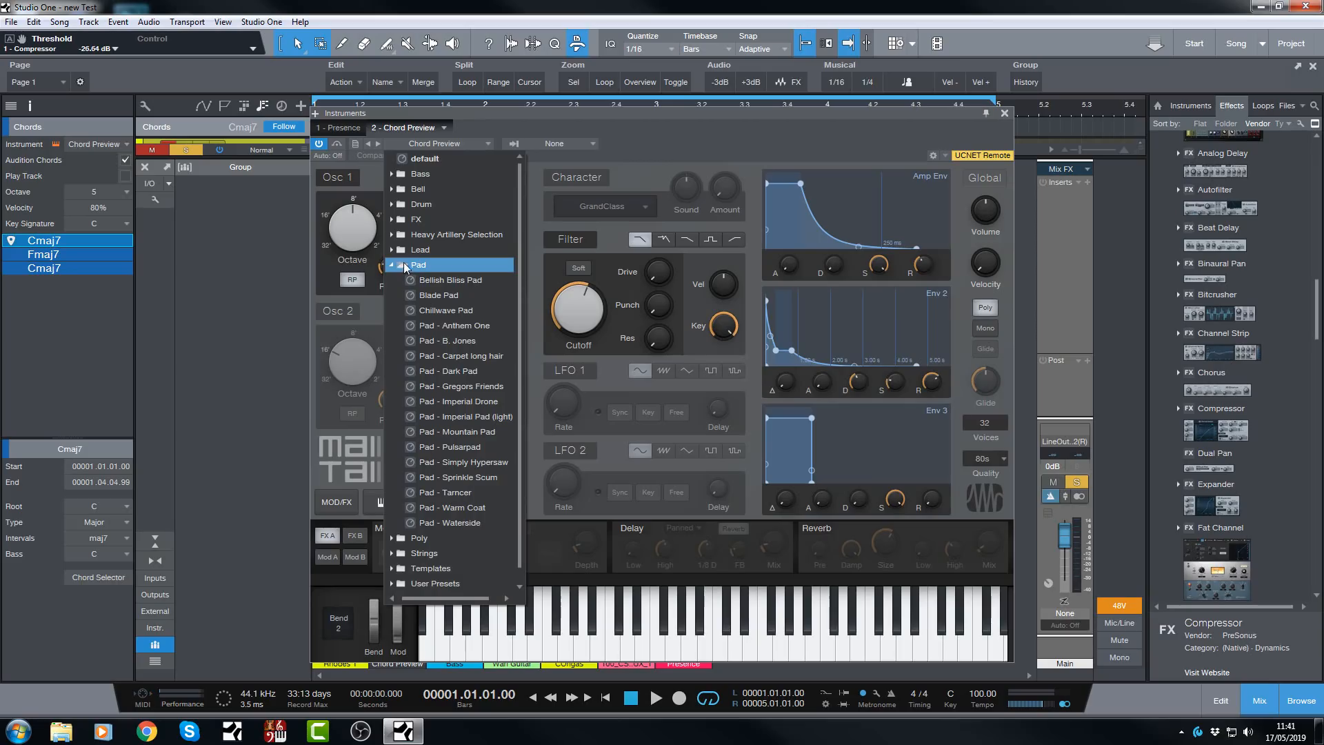
{"action": "left_click", "coordinate": [445, 280]}
{"action": "left_click", "coordinate": [895, 131]}
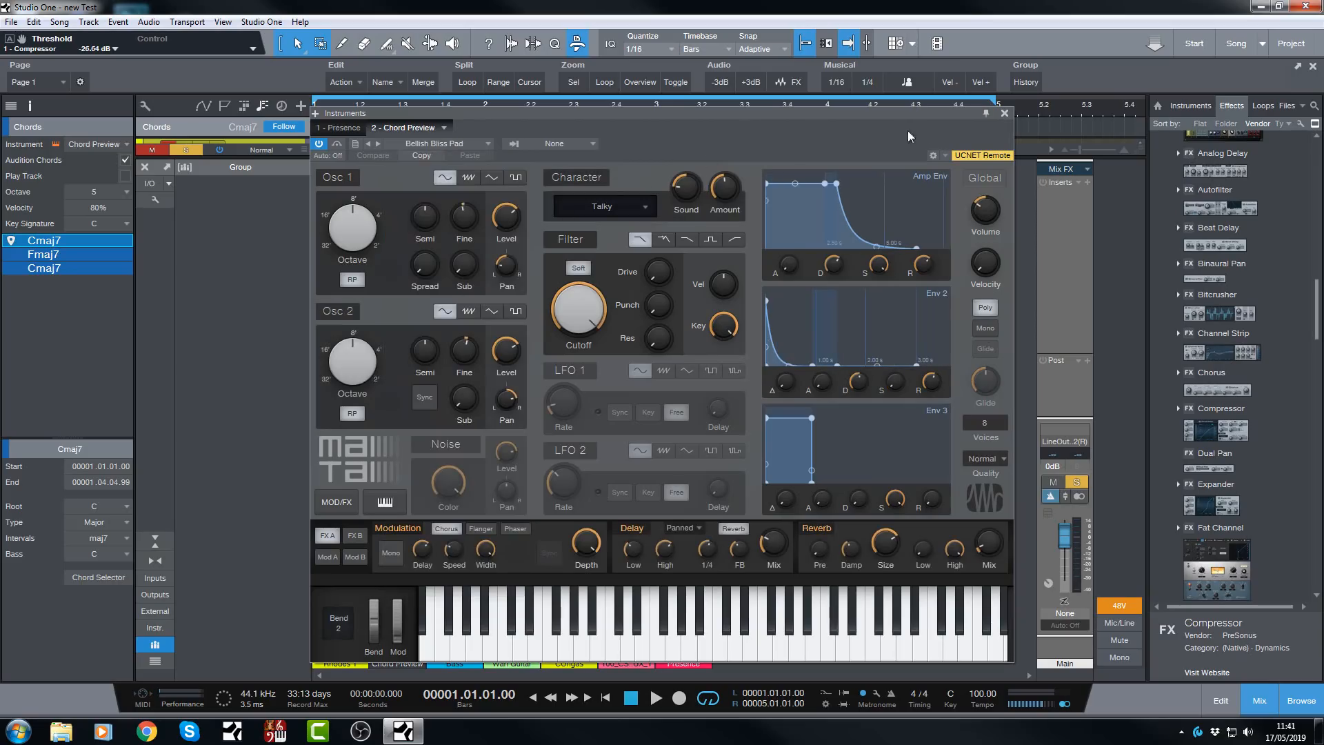
{"action": "left_click", "coordinate": [1004, 113]}
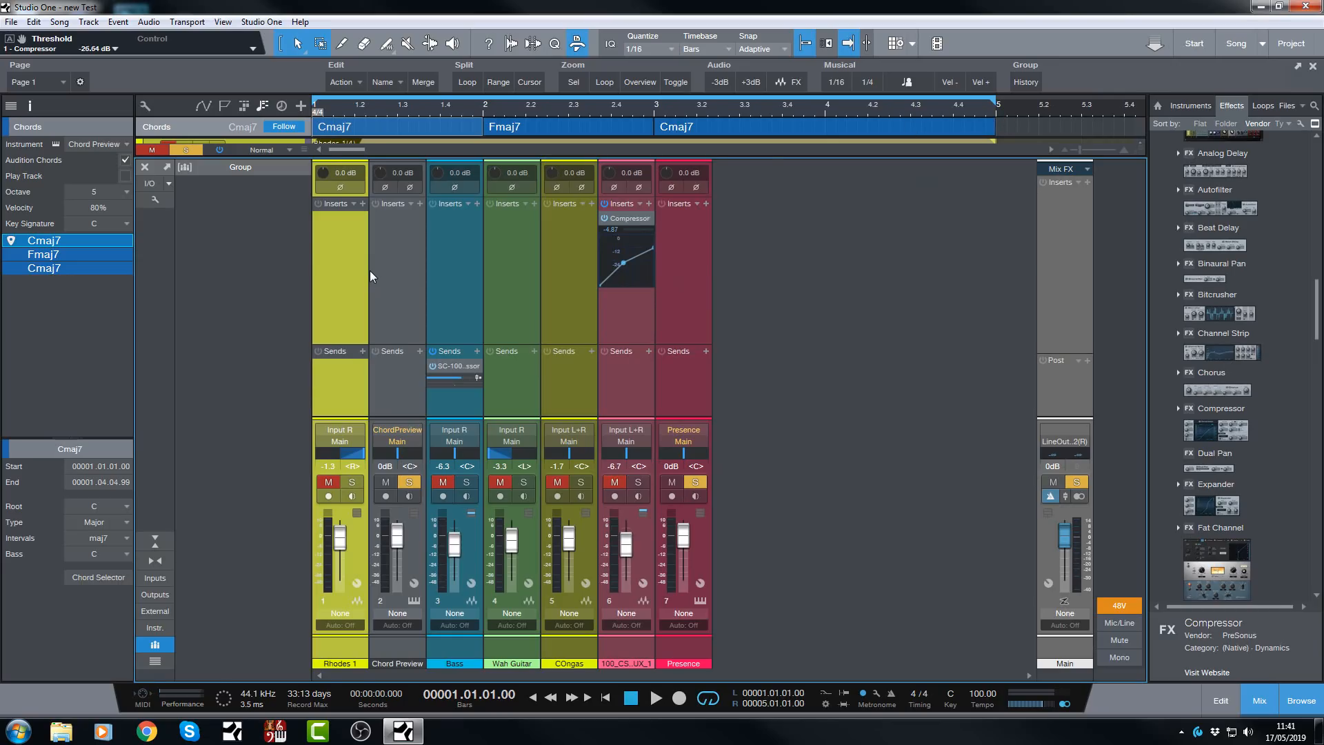
Hide the console and audition the first Cmaj7 and the Fmaj7 chords in the chord track.
{"action": "key", "text": "F3"}
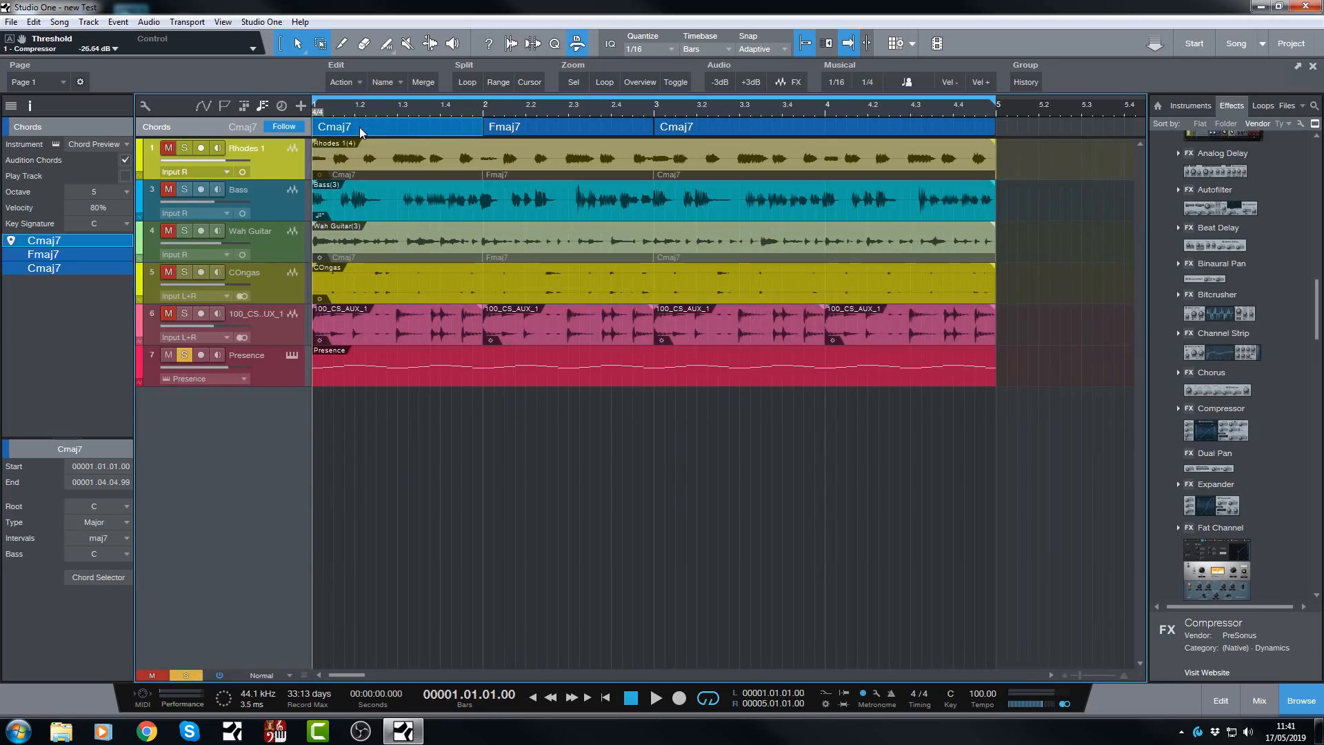
{"action": "left_click", "coordinate": [527, 130]}
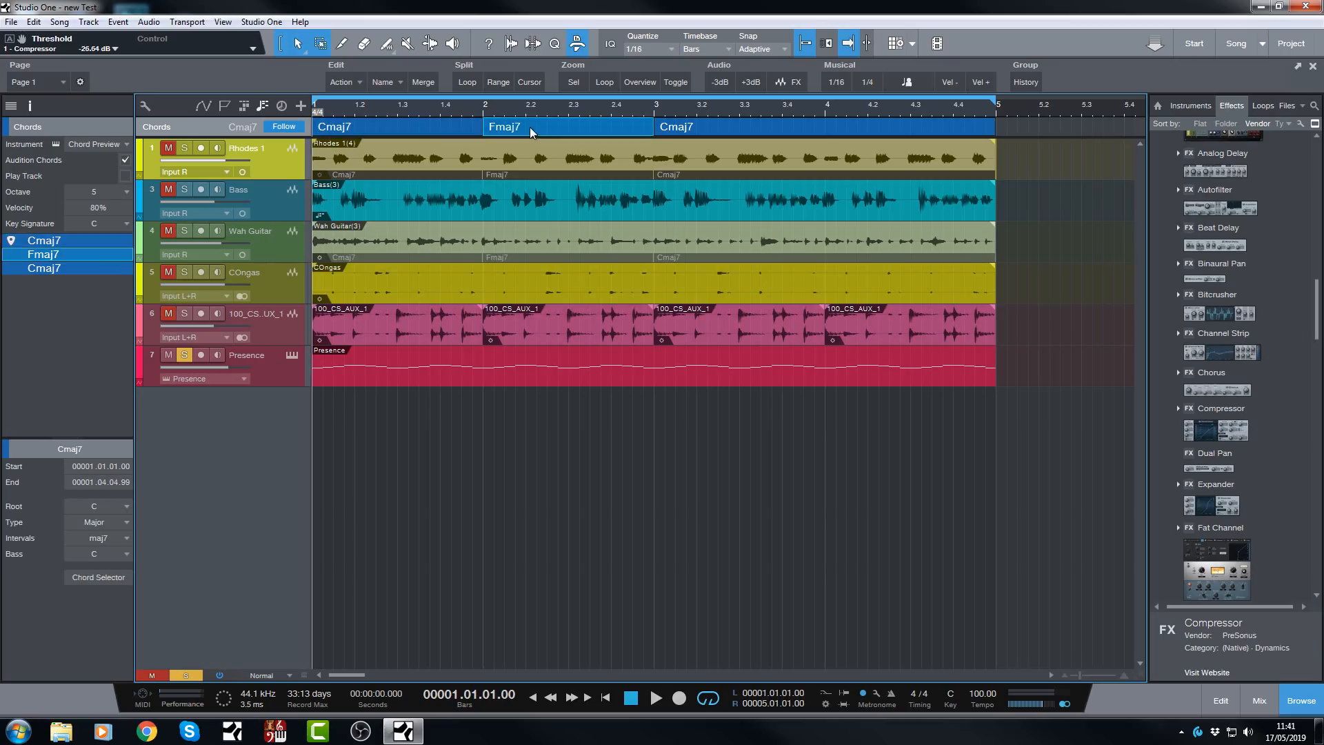
{"action": "left_click", "coordinate": [453, 126]}
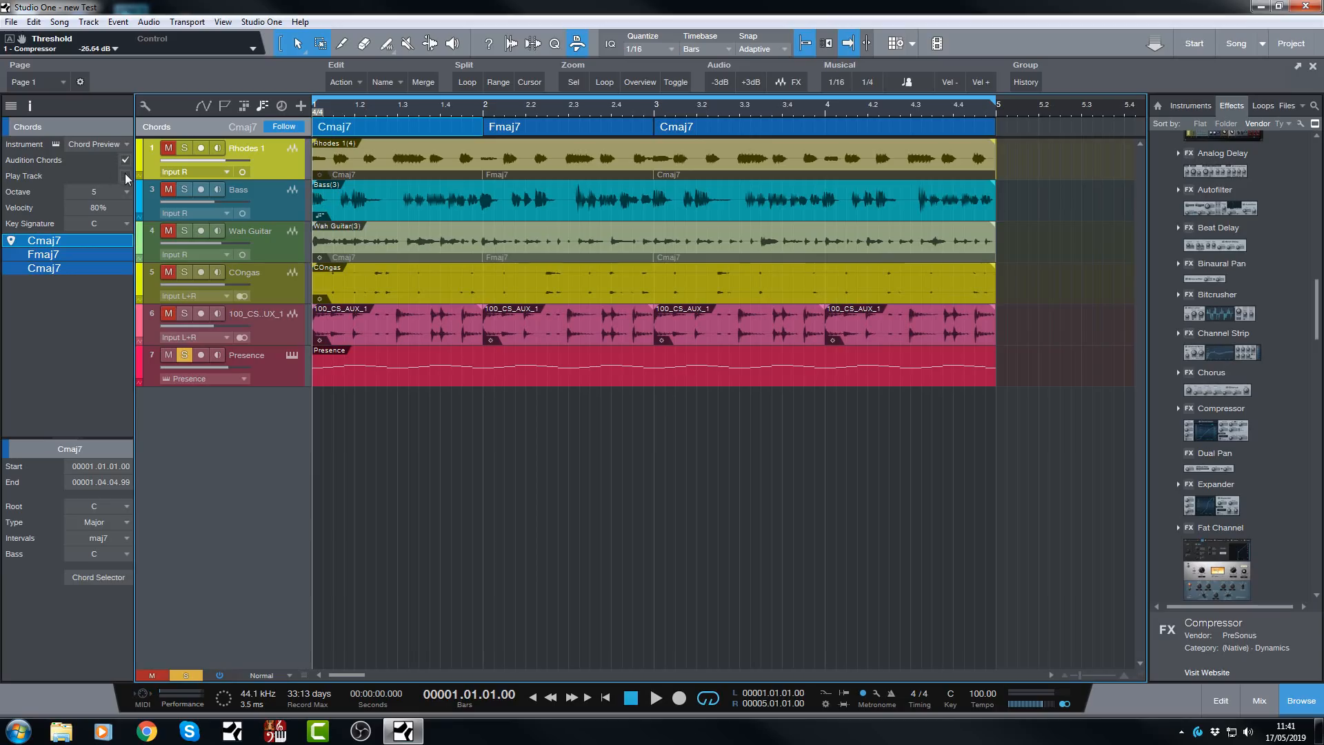
{"action": "left_click", "coordinate": [516, 128]}
{"action": "left_click", "coordinate": [457, 126]}
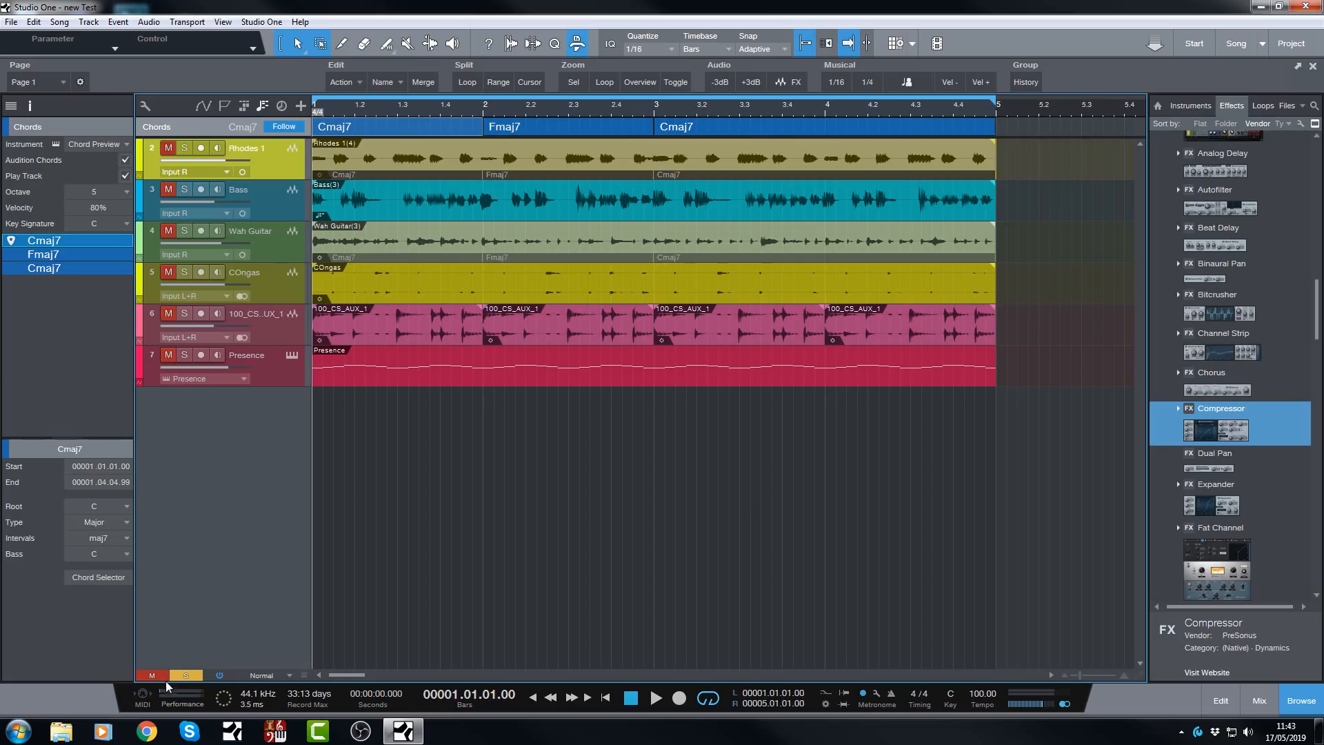
Clear all track solos and audition the Fmaj7 and final Cmaj7 chords in the chord track.
{"action": "left_click", "coordinate": [182, 676]}
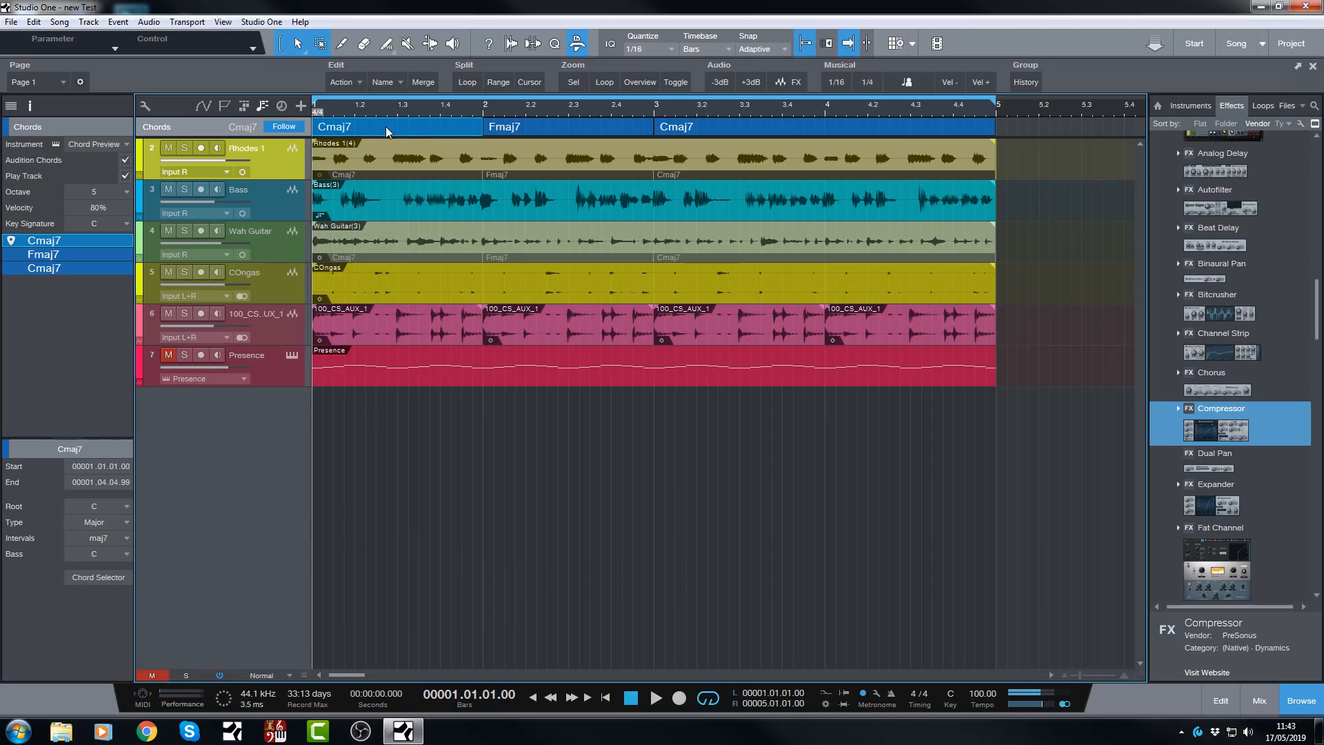
{"action": "left_click", "coordinate": [531, 128]}
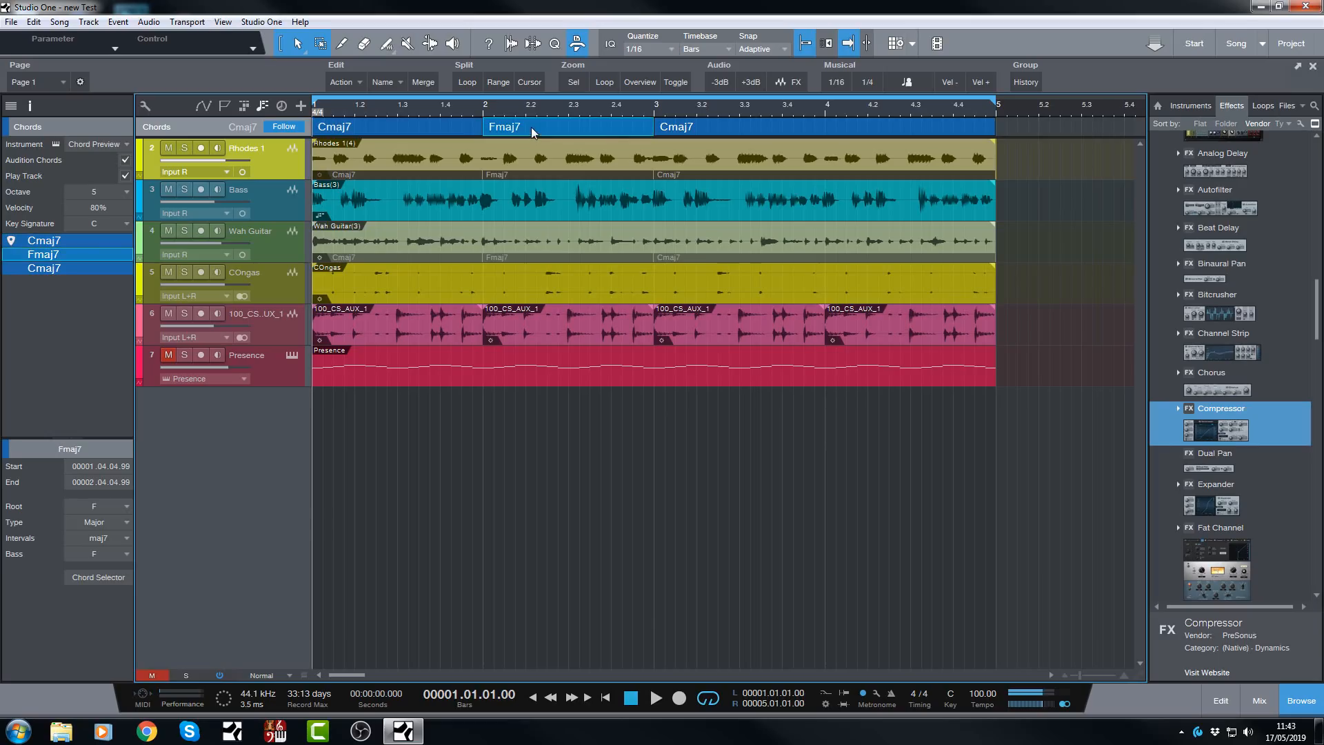
{"action": "left_click", "coordinate": [684, 133]}
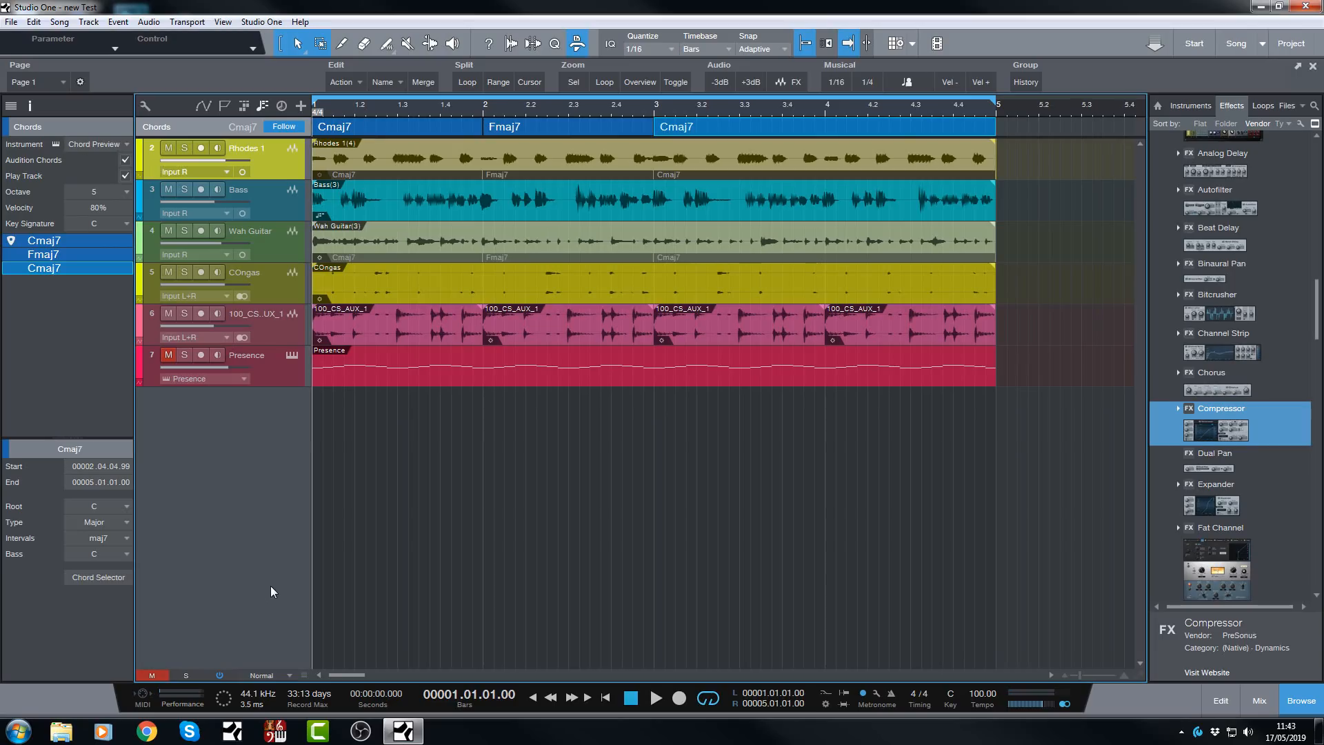
Open Chord Preview from the console, load the Bellish Bliss Pad preset, and close the instrument window.
{"action": "key", "text": "F3"}
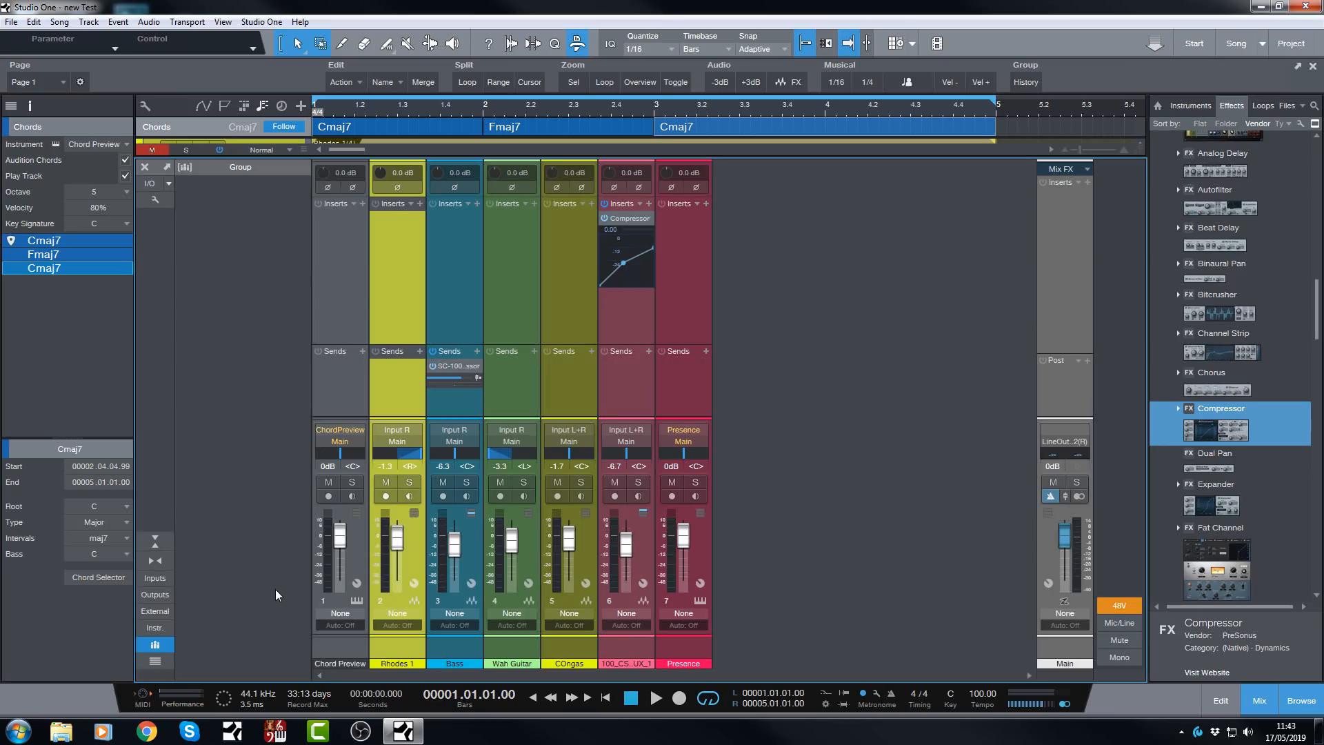
{"action": "left_click", "coordinate": [357, 601]}
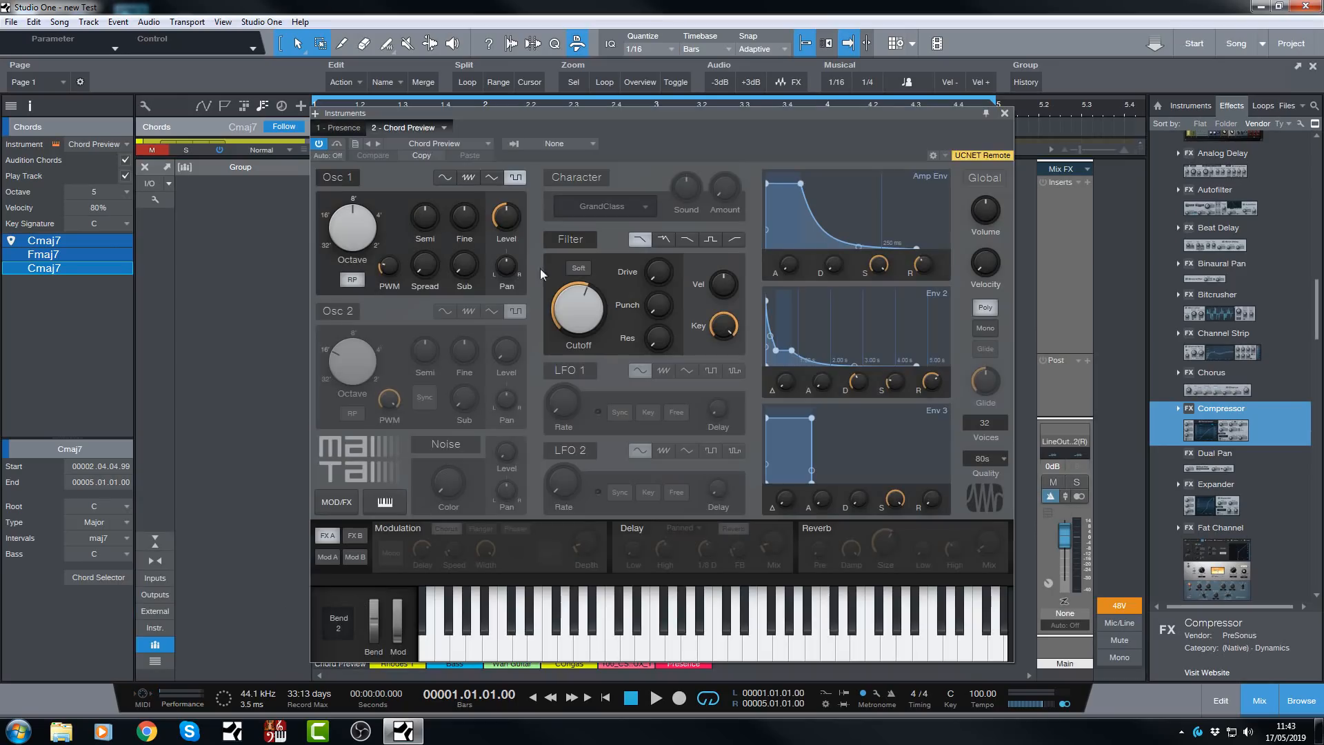
{"action": "left_click", "coordinate": [488, 143]}
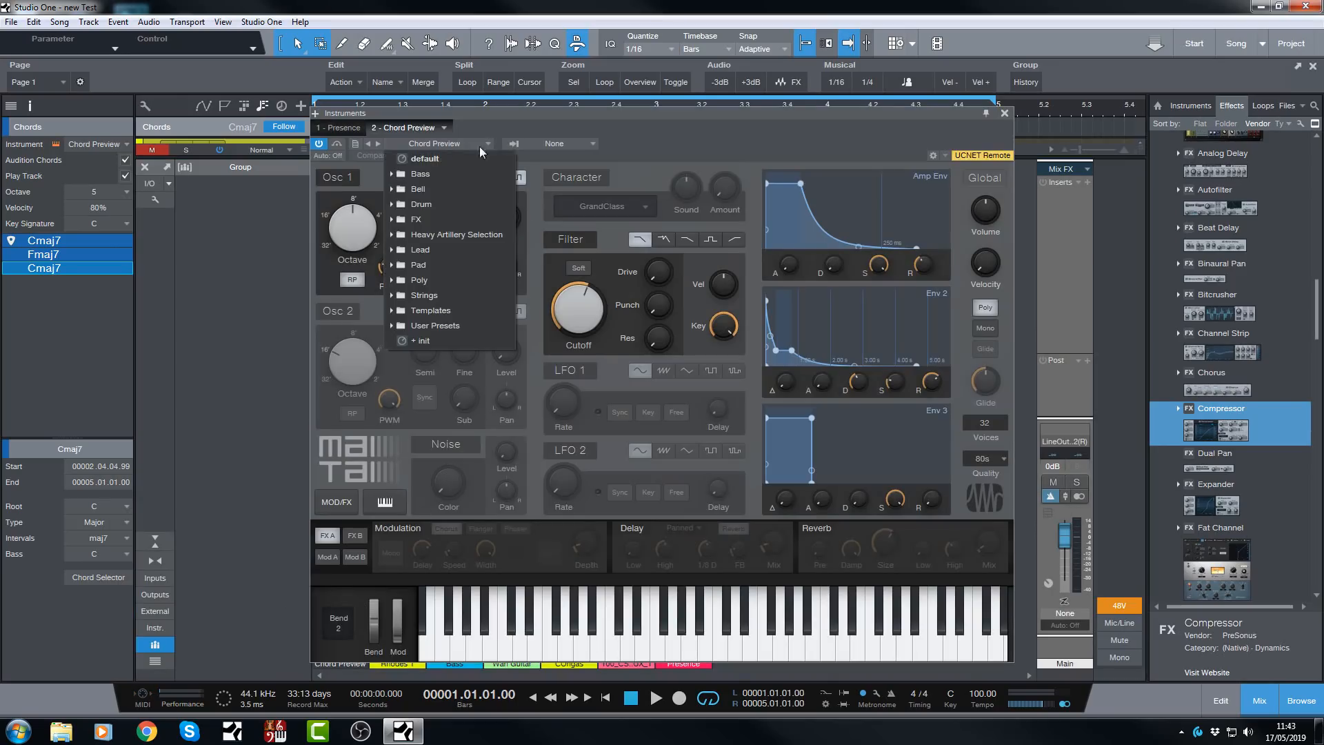
{"action": "left_click", "coordinate": [400, 268]}
{"action": "left_click", "coordinate": [448, 280]}
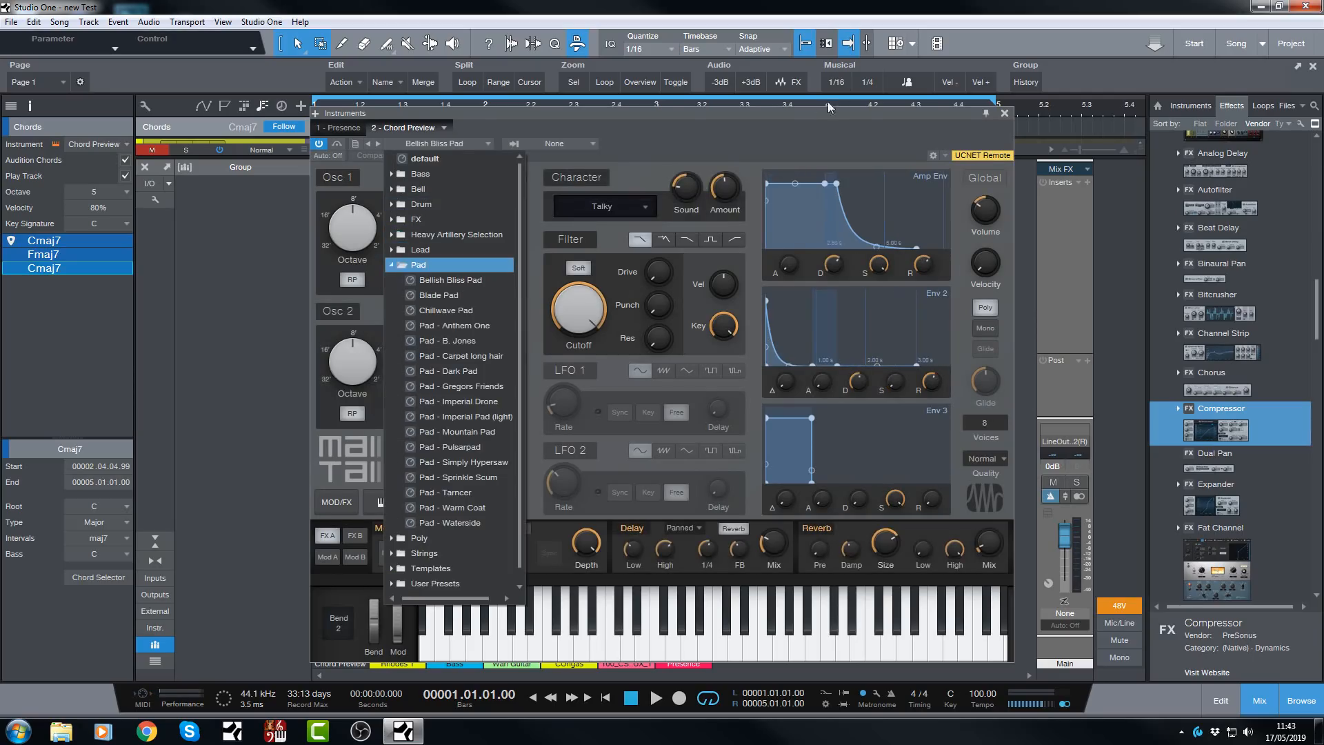
{"action": "left_click", "coordinate": [1005, 116]}
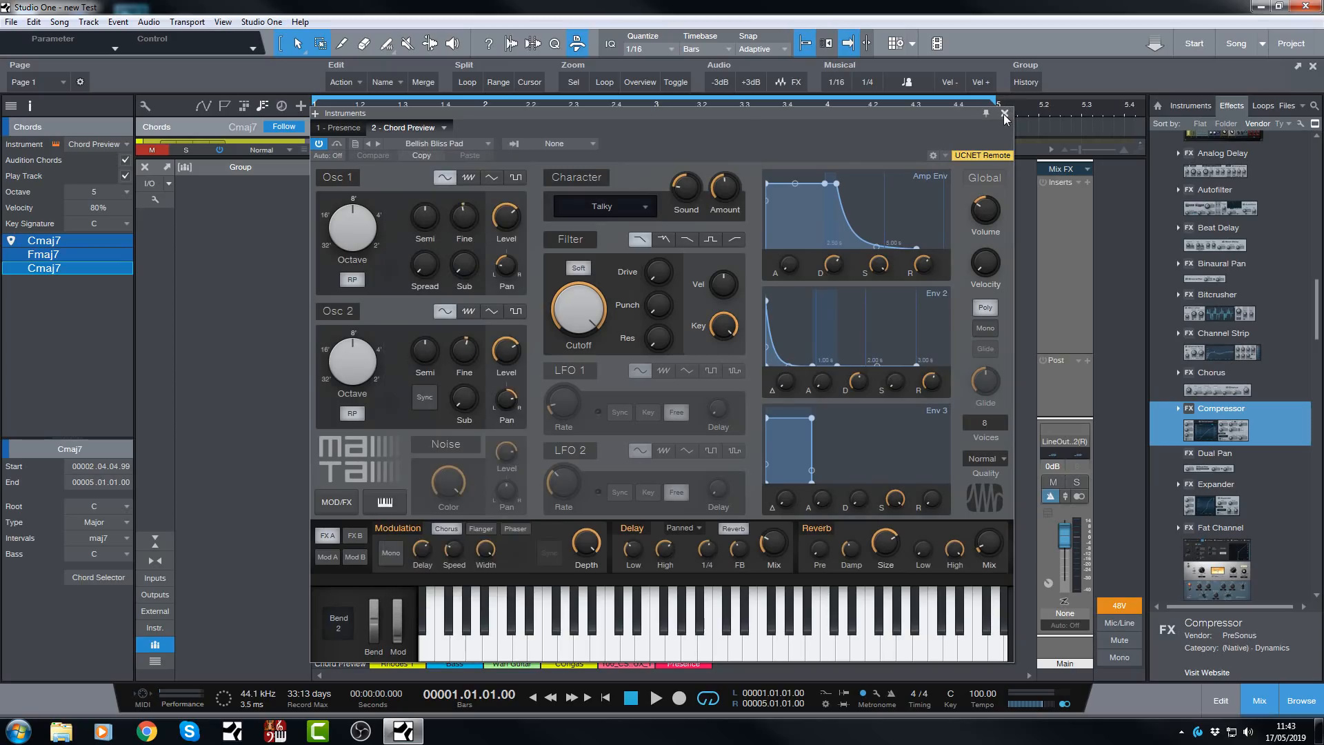
{"action": "left_click", "coordinate": [1005, 114]}
Audition the three chord track chords in order with the pad sound.
{"action": "left_click", "coordinate": [385, 126]}
{"action": "left_click", "coordinate": [536, 127]}
{"action": "left_click", "coordinate": [731, 127]}
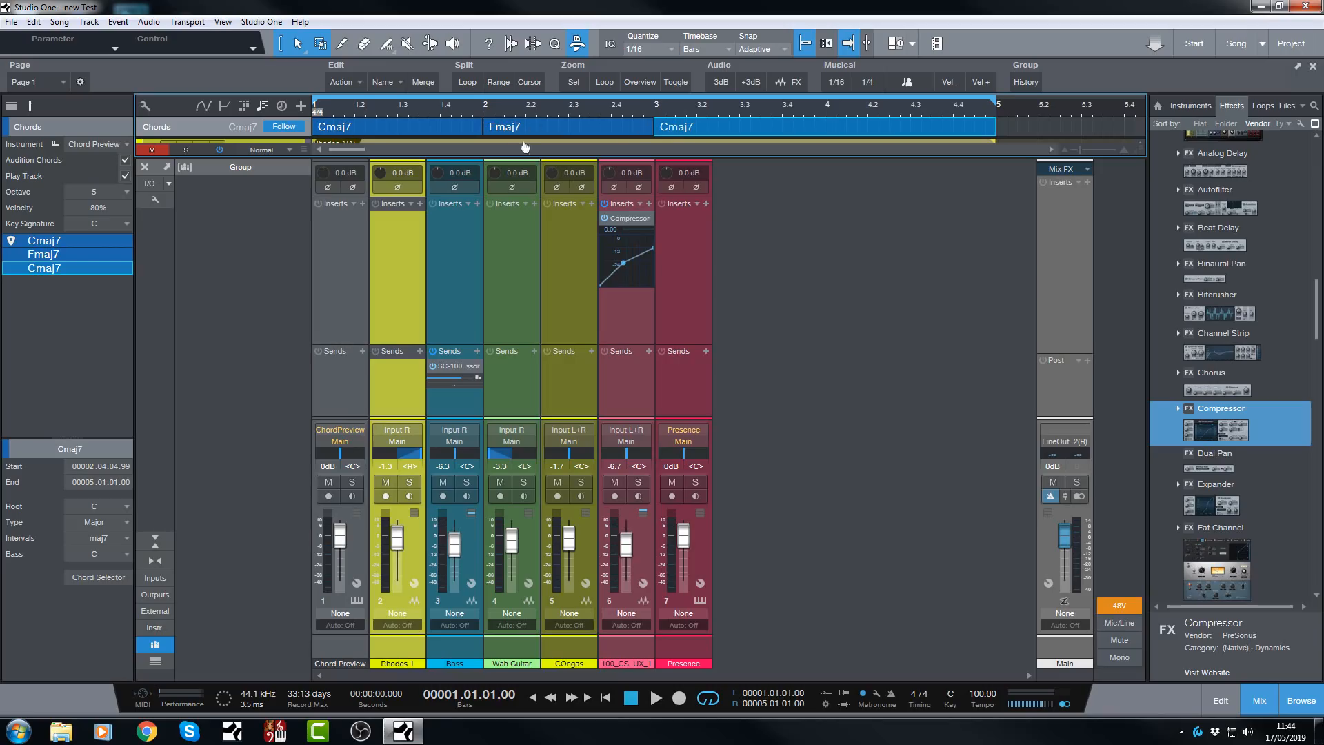
Change the third chord in the chord track to G7 using the Chord Selector.
{"action": "double_click", "coordinate": [683, 125]}
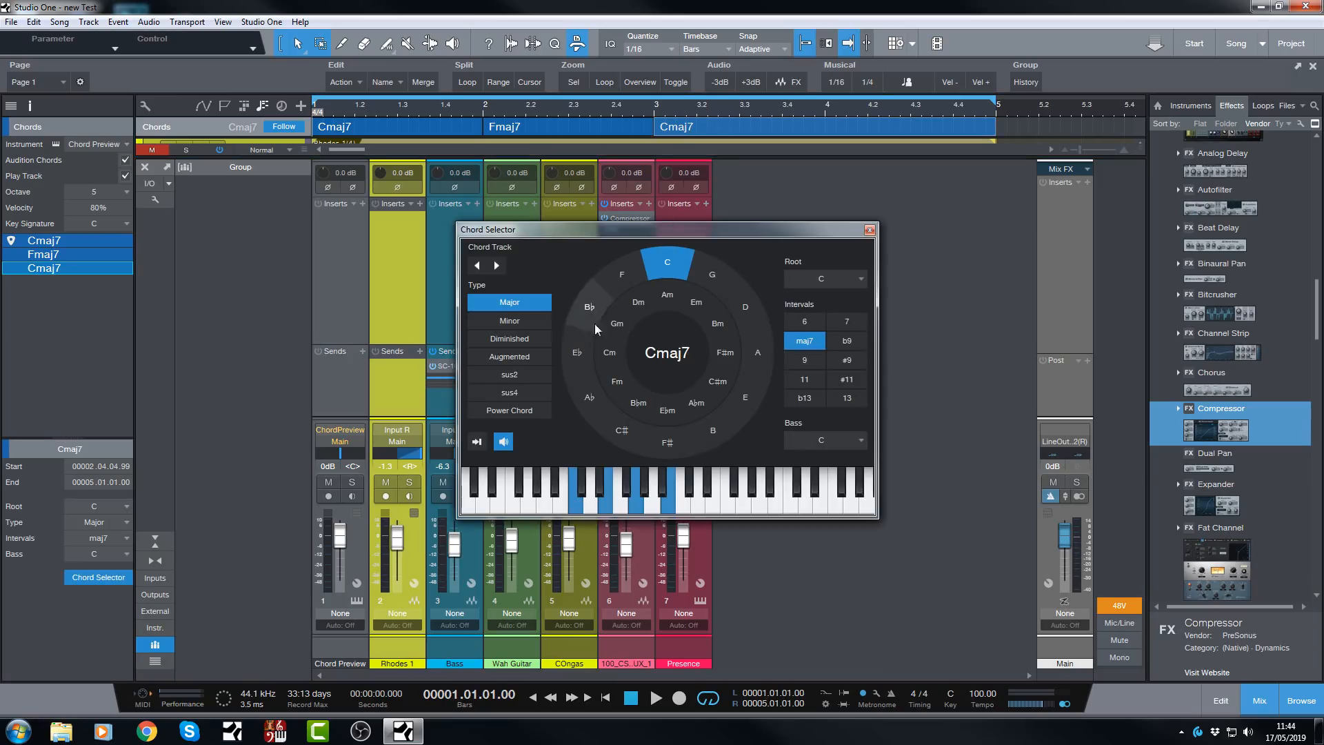
{"action": "left_click", "coordinate": [715, 274]}
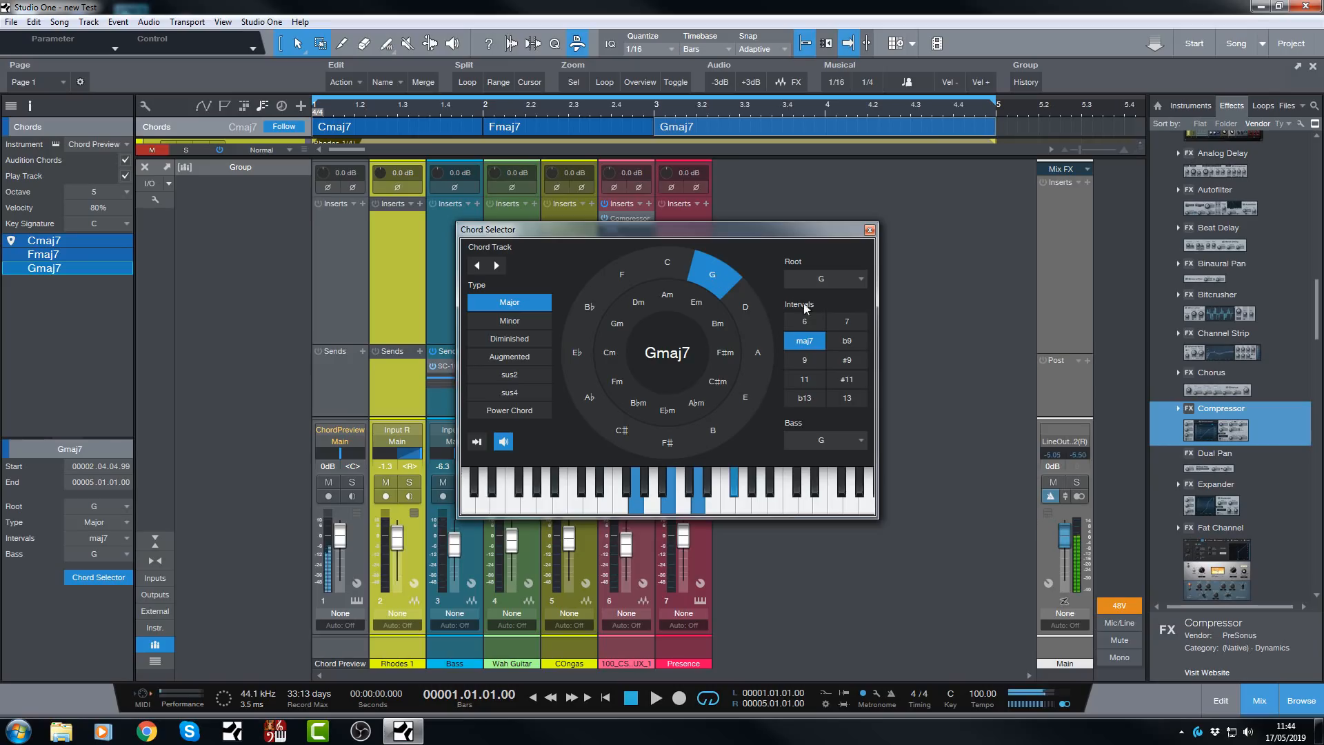
{"action": "left_click", "coordinate": [846, 321]}
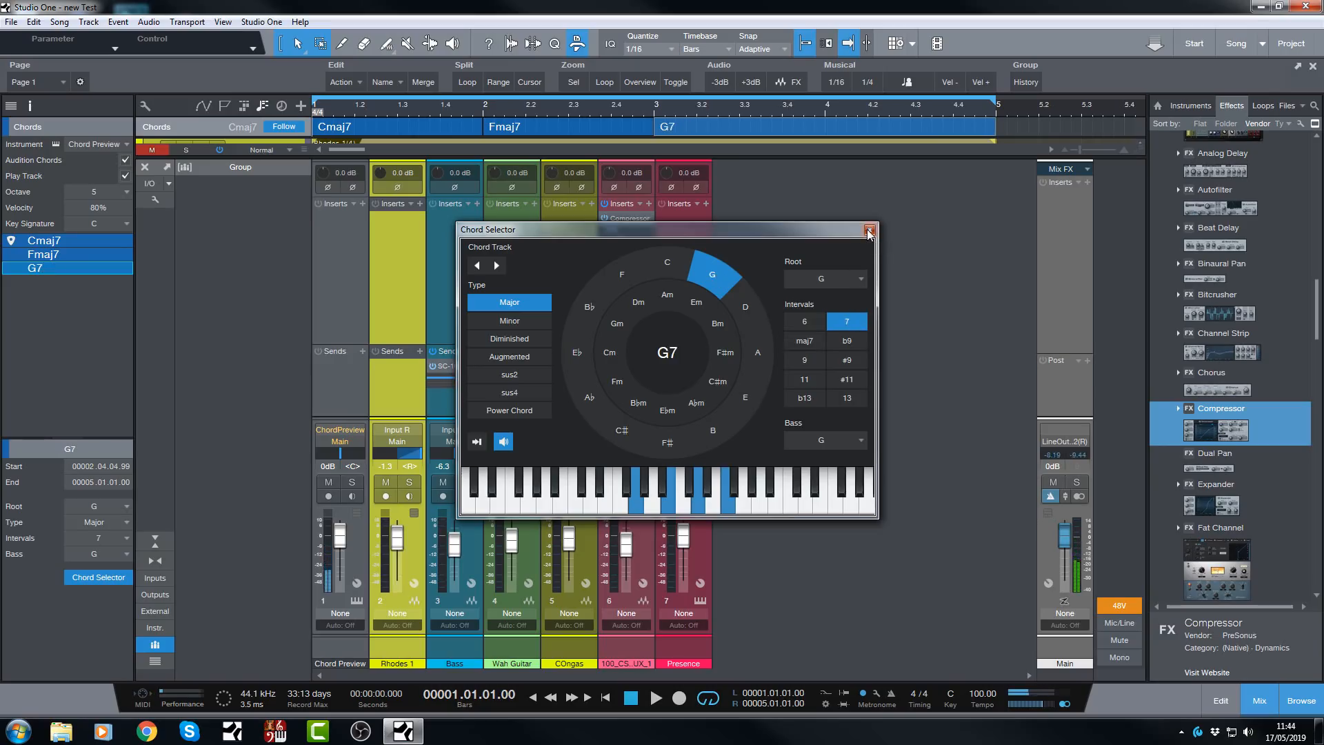
Close the Chord Selector and hide the console to show the full arrangement.
{"action": "left_click", "coordinate": [869, 231]}
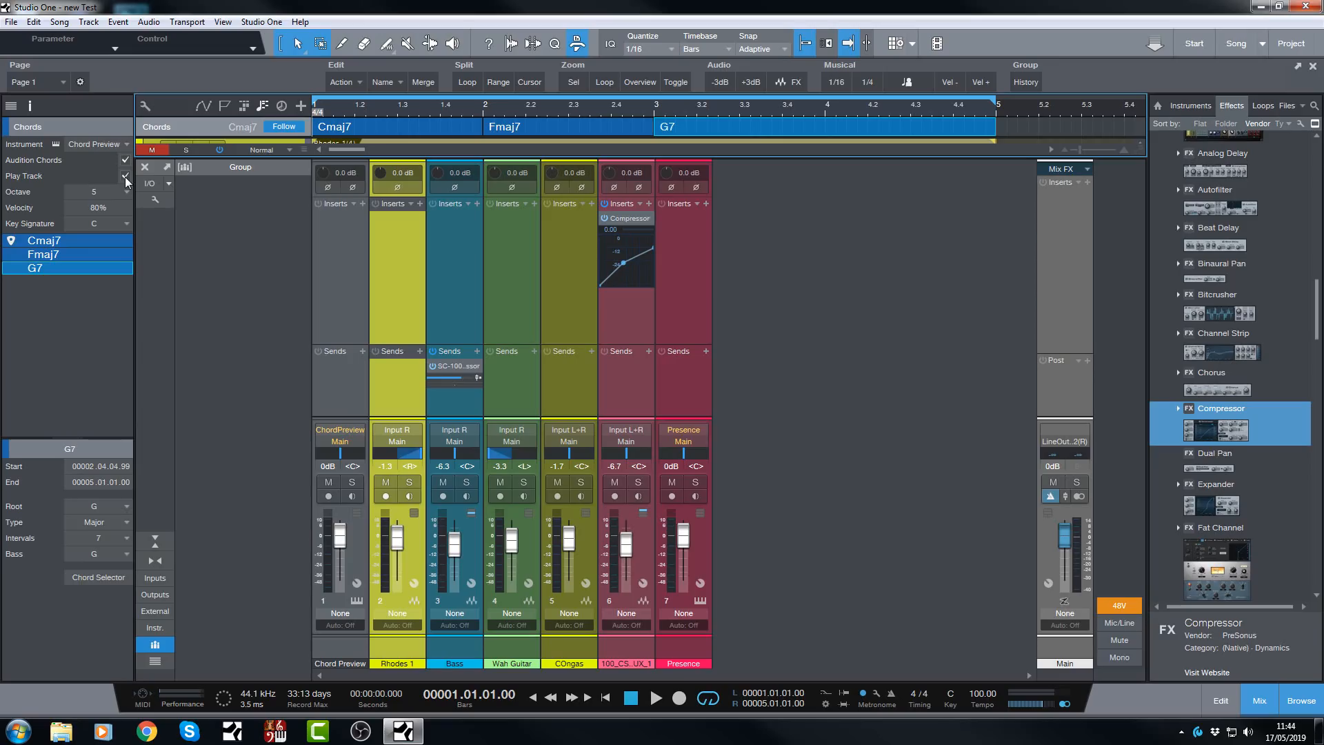
{"action": "key", "text": "F3"}
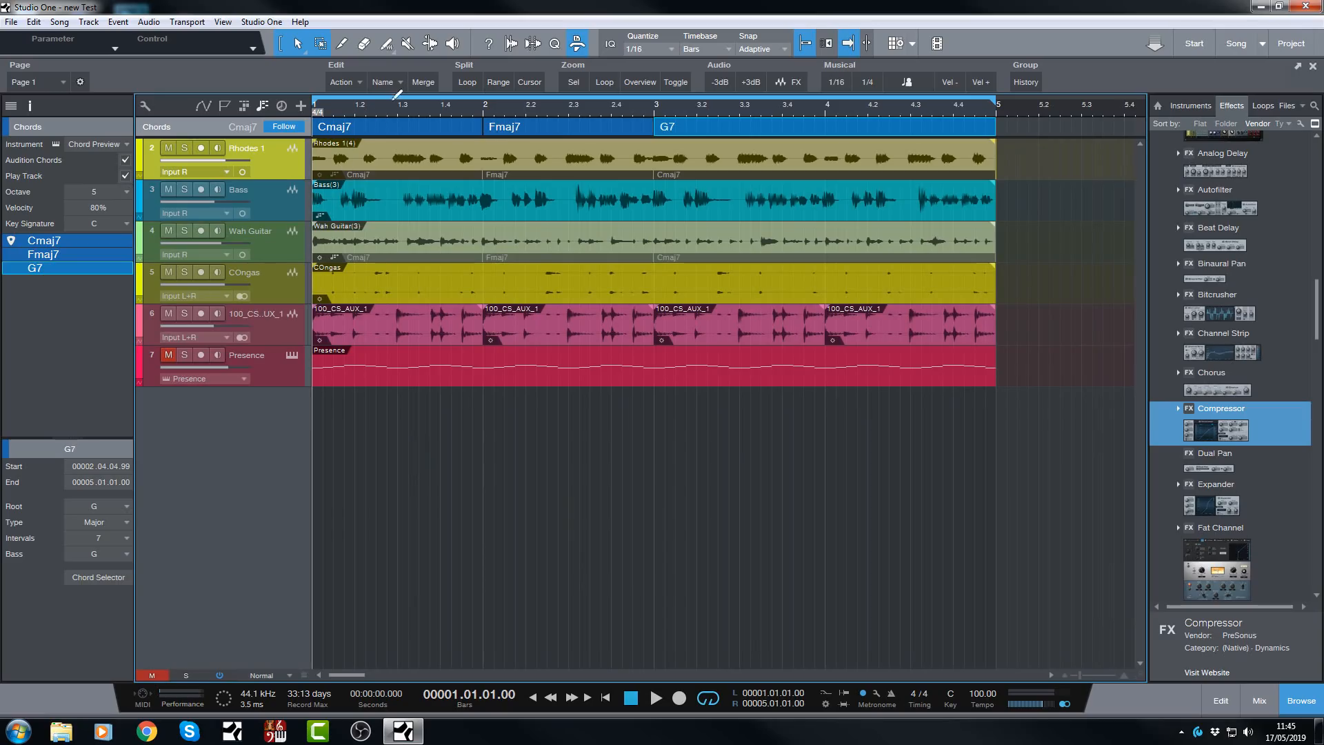
Enlarge the Bass track and zoom in closely on its waveform just after beat 1.3.
{"action": "left_click_drag", "start_coordinate": [387, 107], "coordinate": [405, 165]}
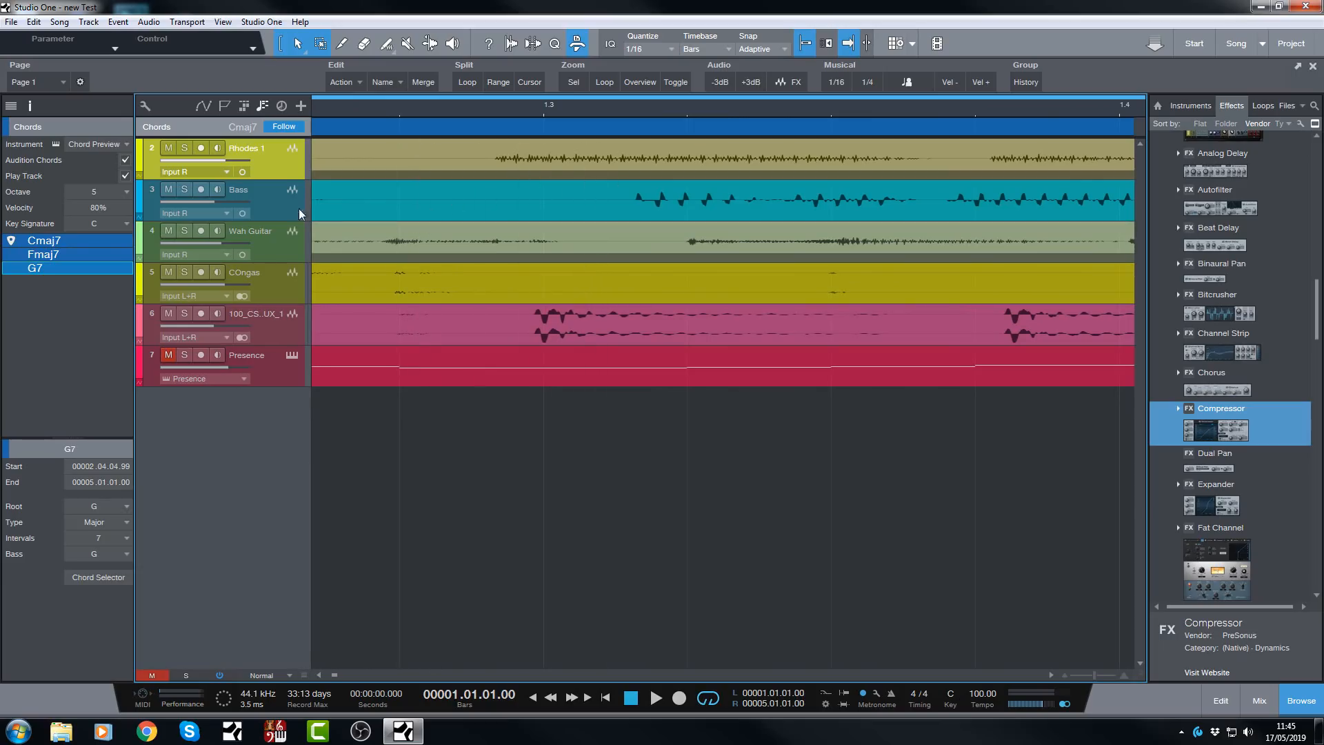
{"action": "left_click_drag", "start_coordinate": [272, 220], "coordinate": [273, 433]}
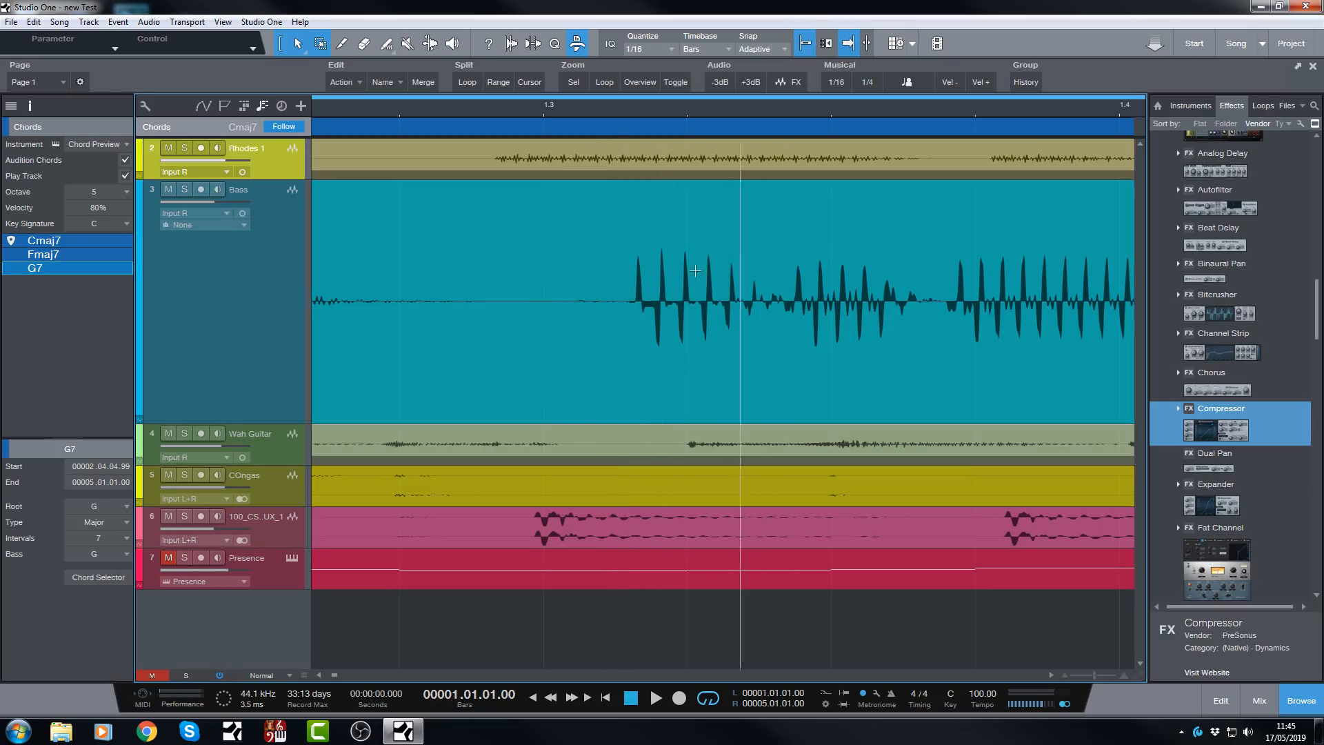
{"action": "left_click_drag", "start_coordinate": [463, 105], "coordinate": [463, 158]}
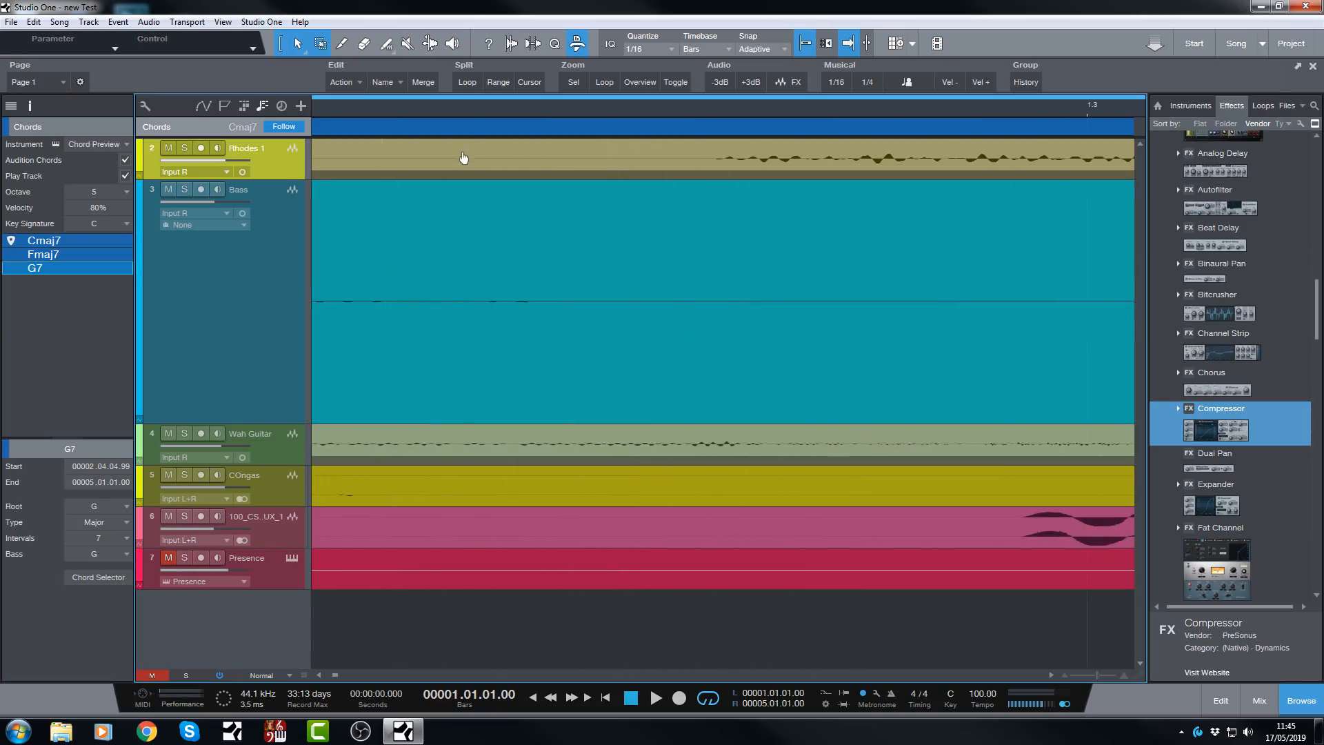
{"action": "left_click", "coordinate": [1050, 675]}
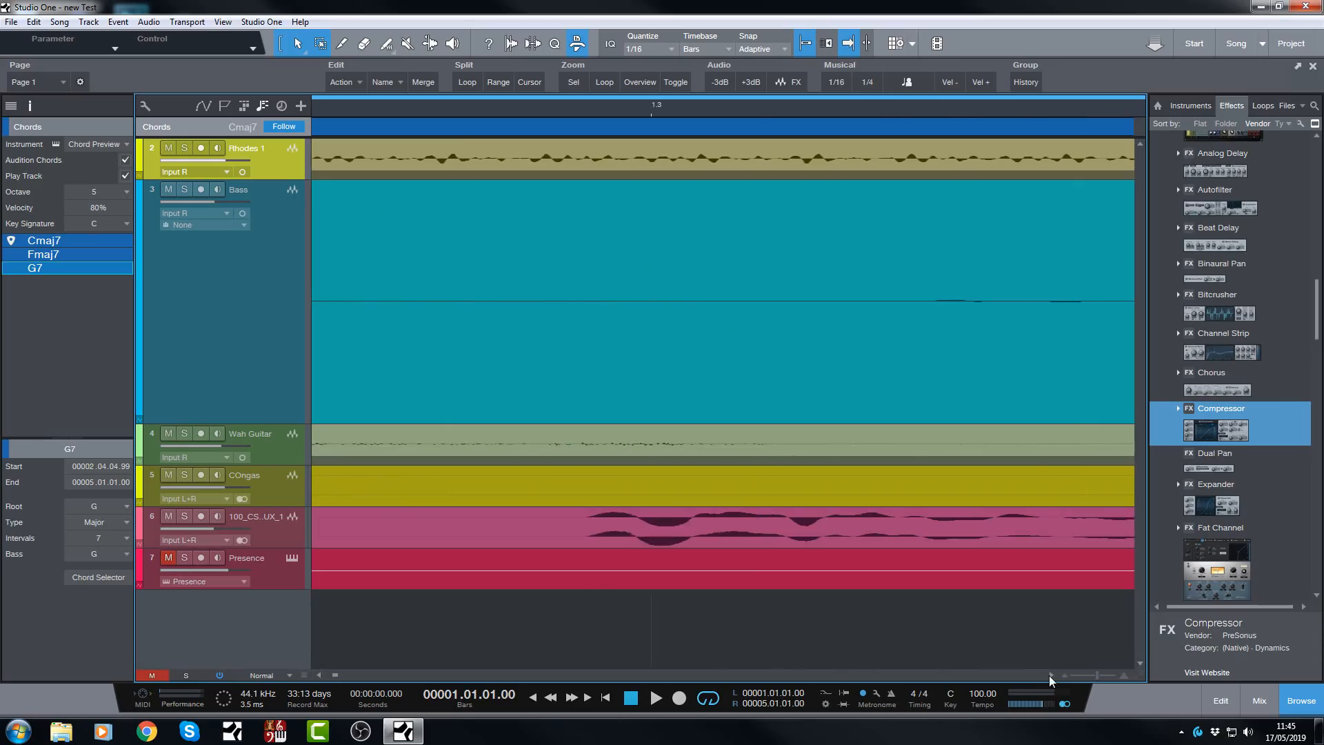
{"action": "left_click_drag", "start_coordinate": [1049, 676], "coordinate": [1049, 676]}
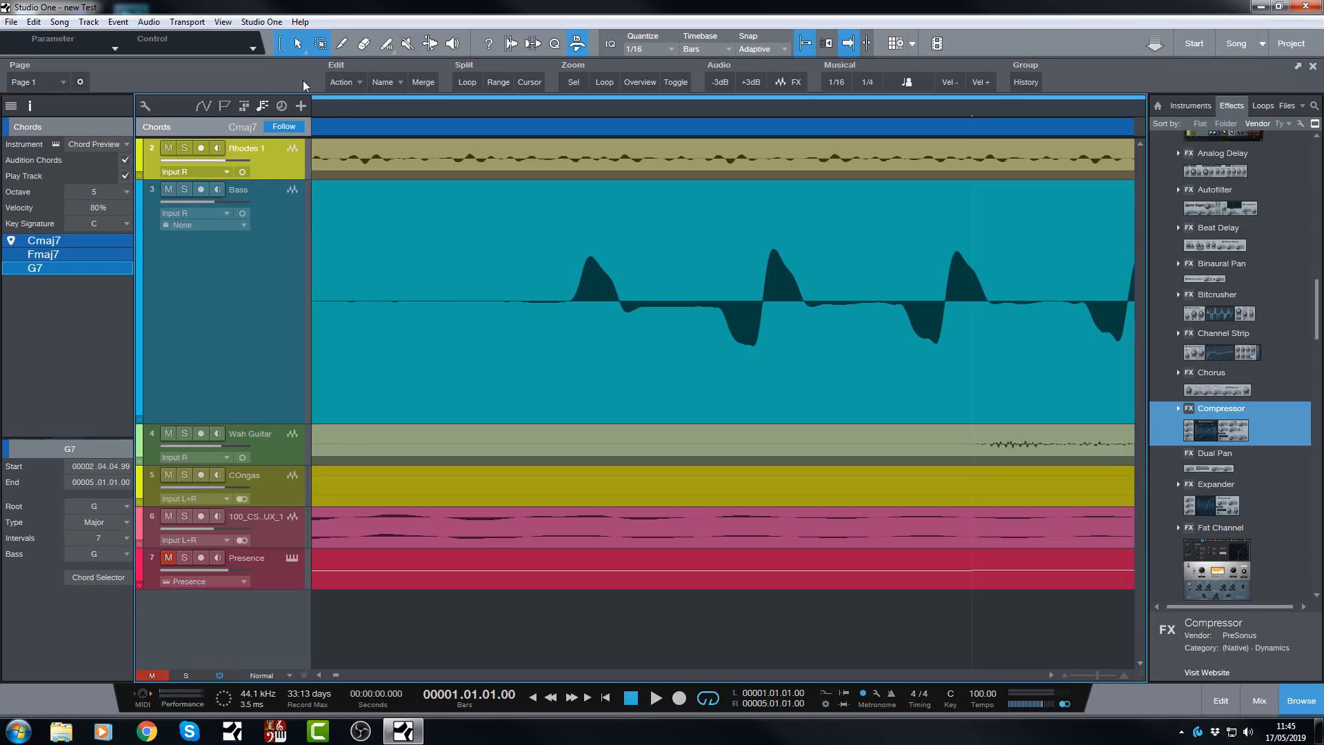
Turn off Draw smooth waveforms in the advanced editing options and inspect the Bass waveform.
{"action": "left_click", "coordinate": [259, 22]}
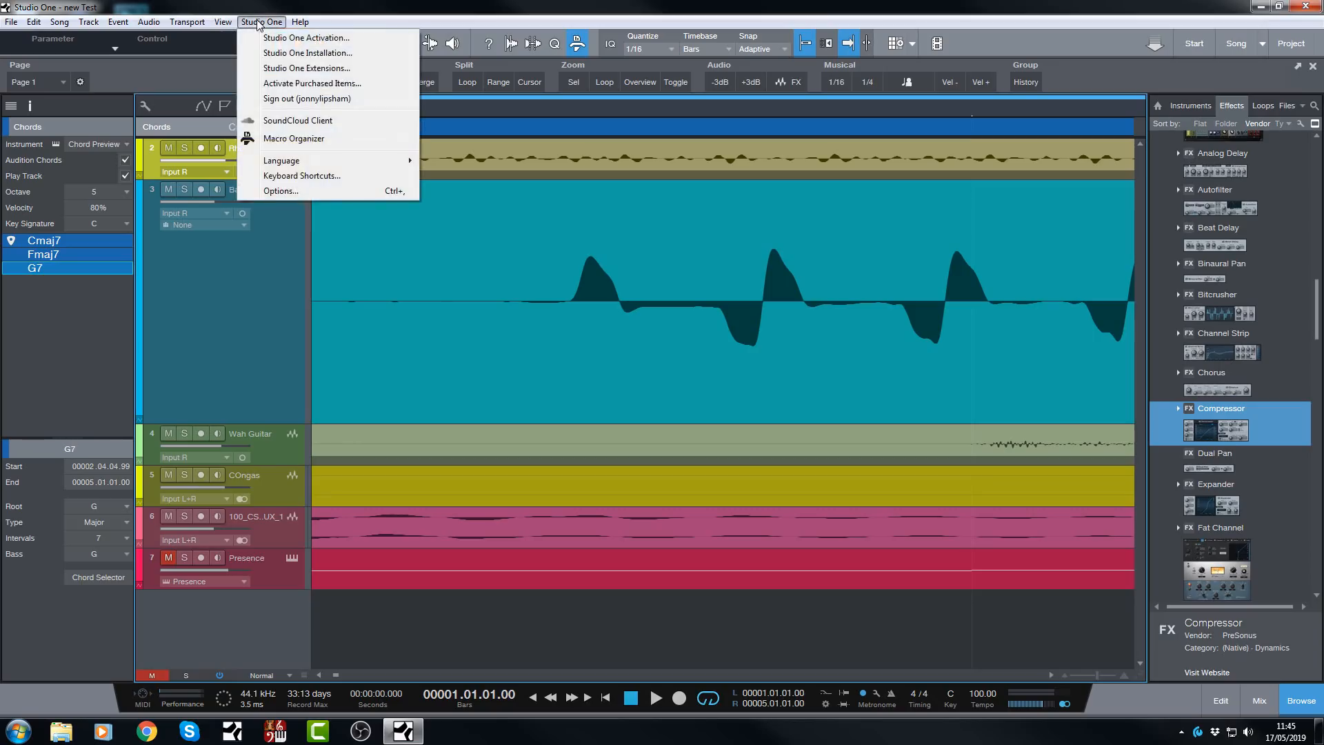
{"action": "left_click", "coordinate": [276, 191]}
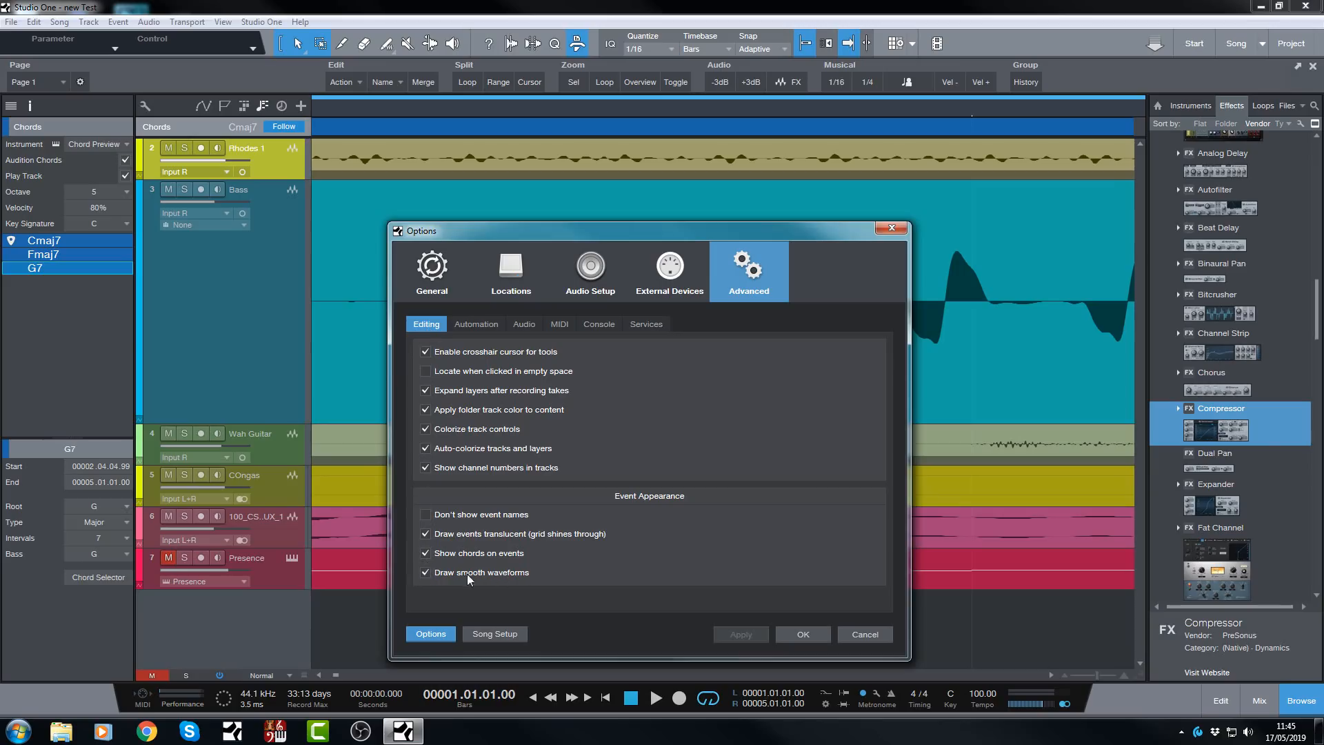
{"action": "left_click", "coordinate": [425, 573]}
{"action": "left_click", "coordinate": [727, 636]}
{"action": "left_click", "coordinate": [793, 635]}
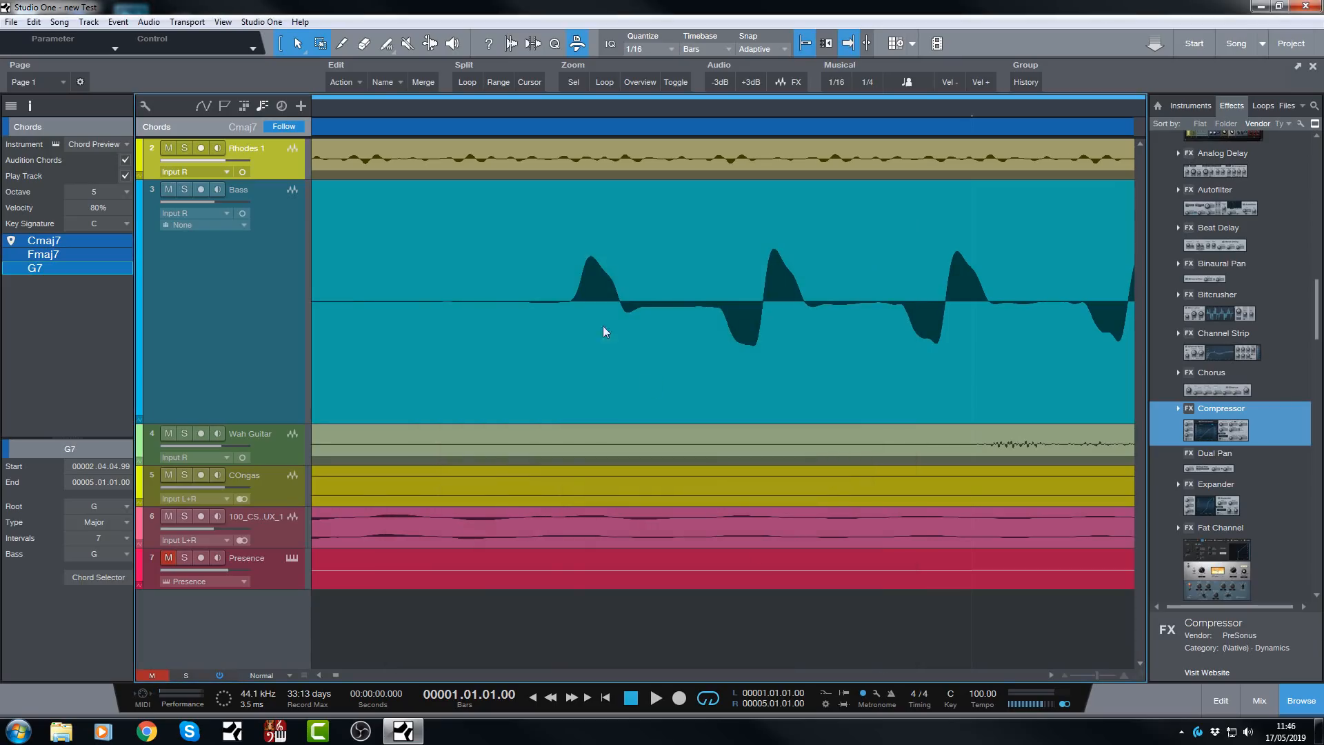
{"action": "mouse_move", "coordinate": [611, 110]}
{"action": "left_mouse_down"}
{"action": "mouse_move", "coordinate": [586, 255]}
{"action": "mouse_move", "coordinate": [627, 96]}
{"action": "left_mouse_up"}
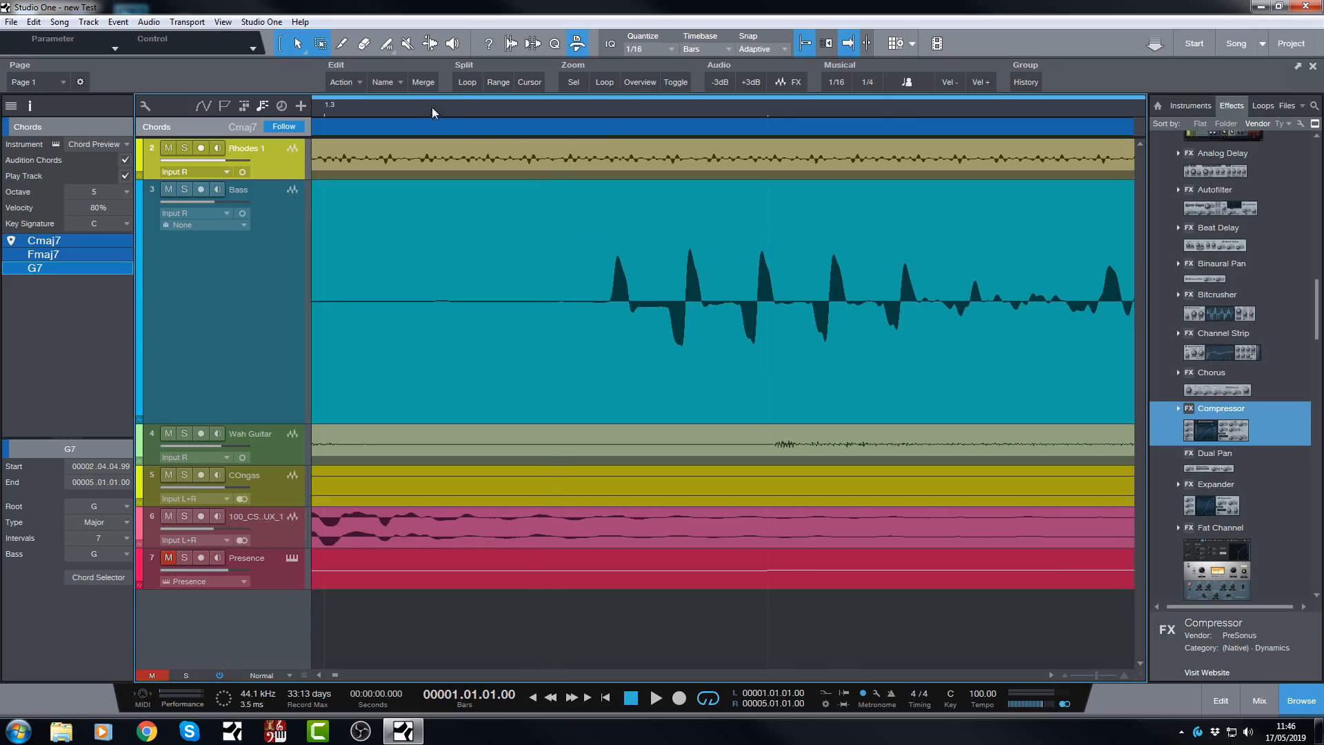
Turn Draw smooth waveforms back on in the advanced editing options.
{"action": "left_click", "coordinate": [262, 20]}
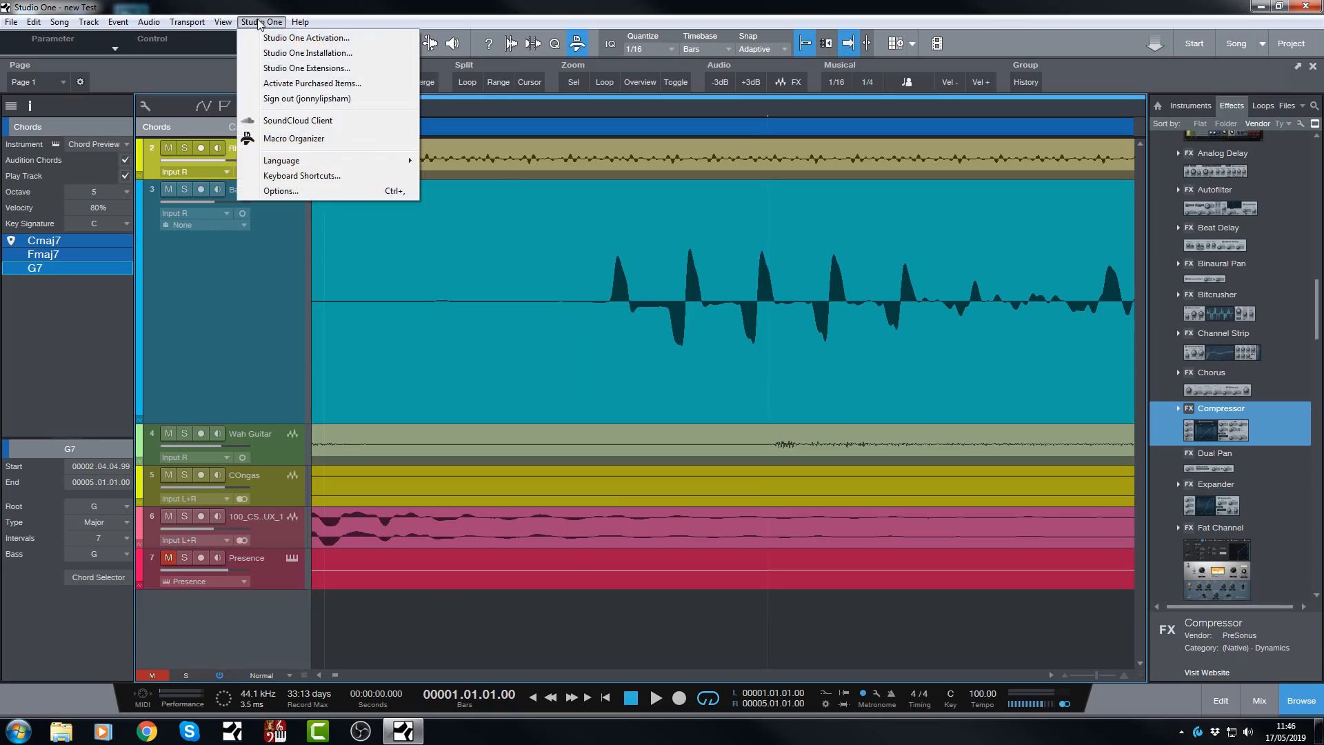
{"action": "left_click", "coordinate": [269, 192]}
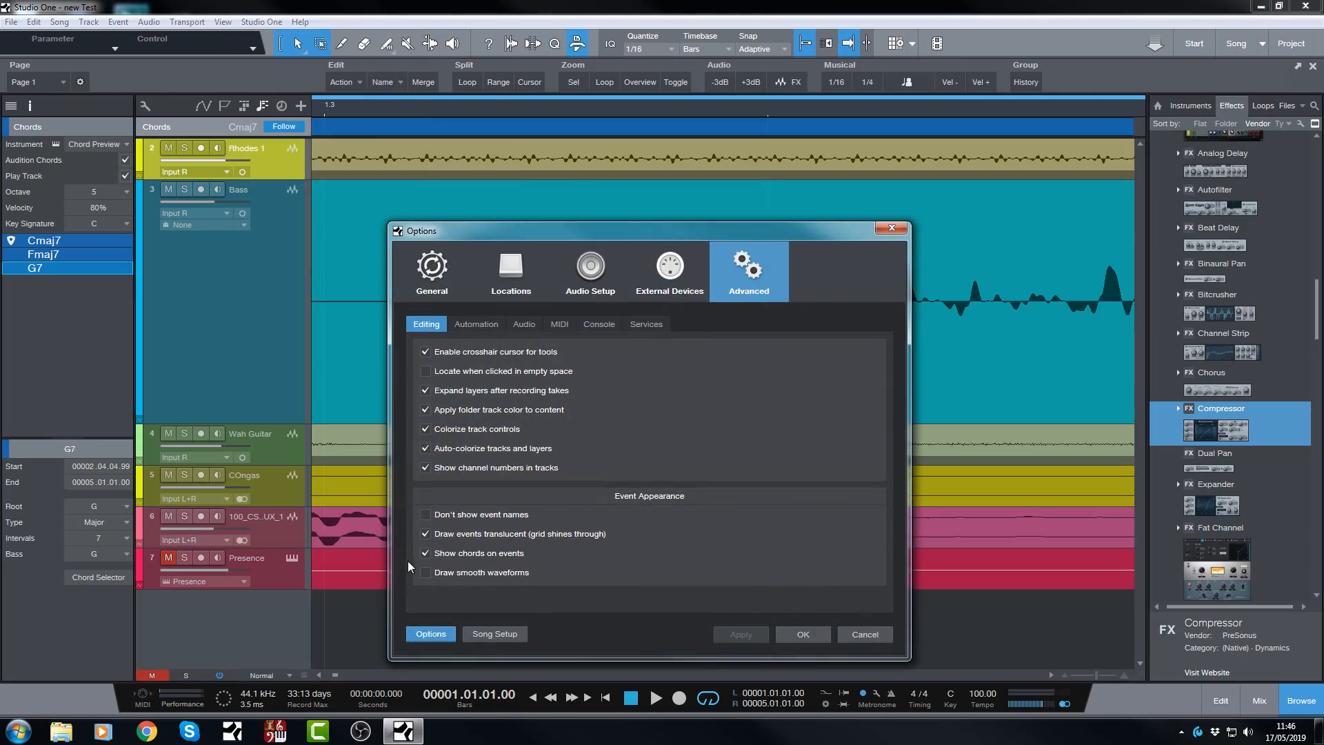
{"action": "left_click", "coordinate": [424, 571]}
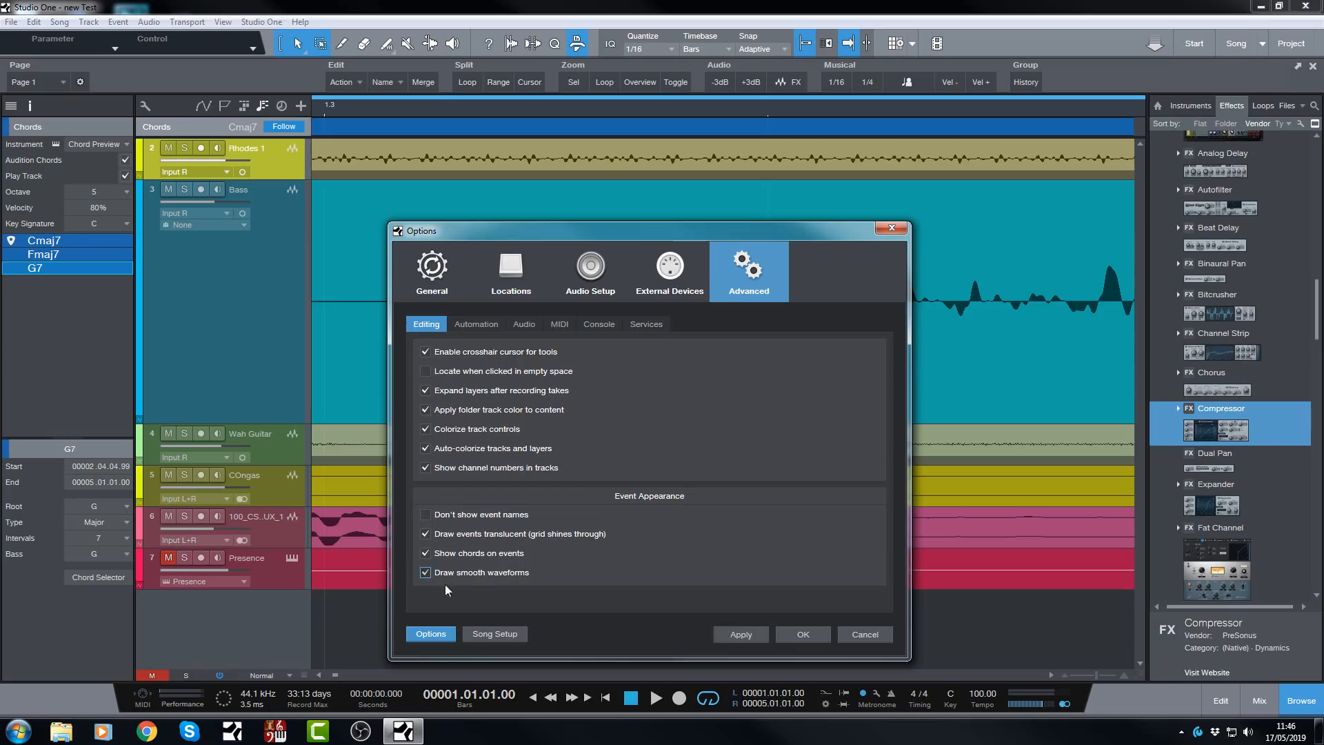
{"action": "left_click", "coordinate": [804, 634]}
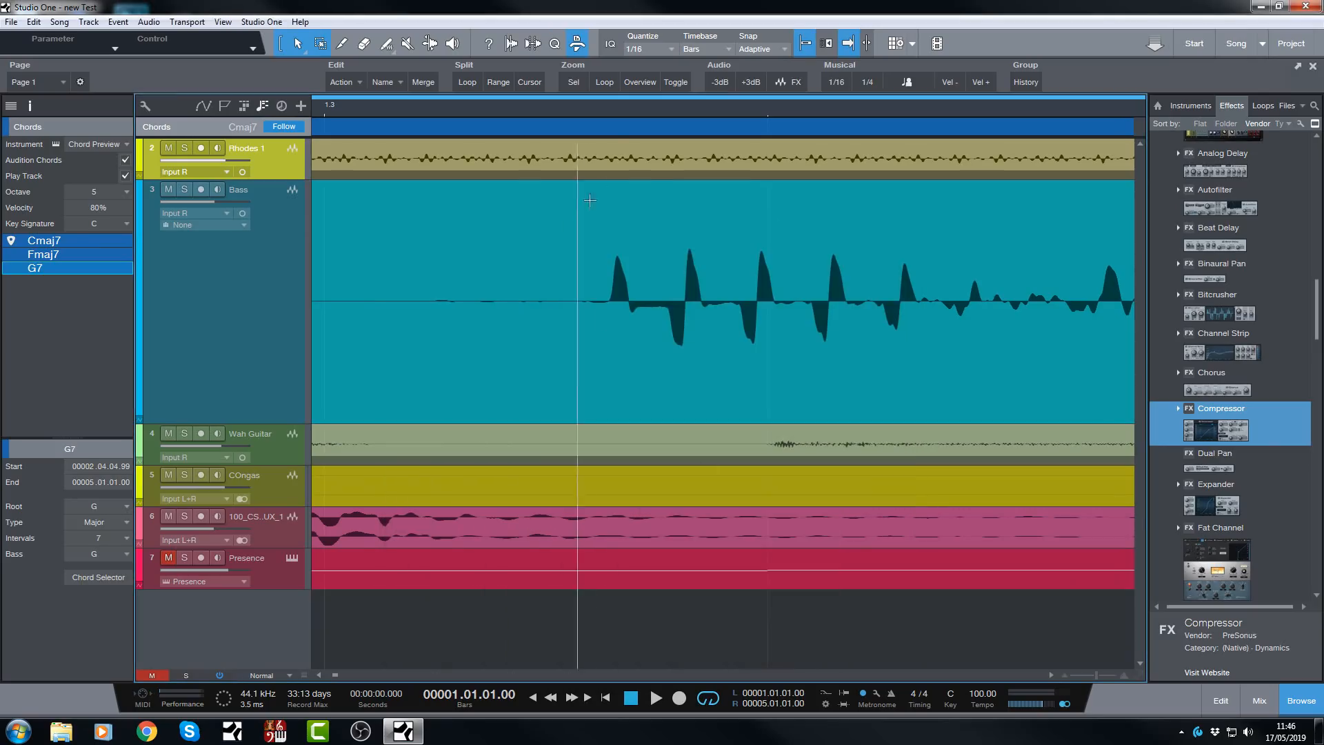
Return to an overview of the whole song and shrink the Bass track to about the other tracks' height.
{"action": "left_click_drag", "start_coordinate": [622, 111], "coordinate": [641, 89]}
{"action": "left_click", "coordinate": [640, 83]}
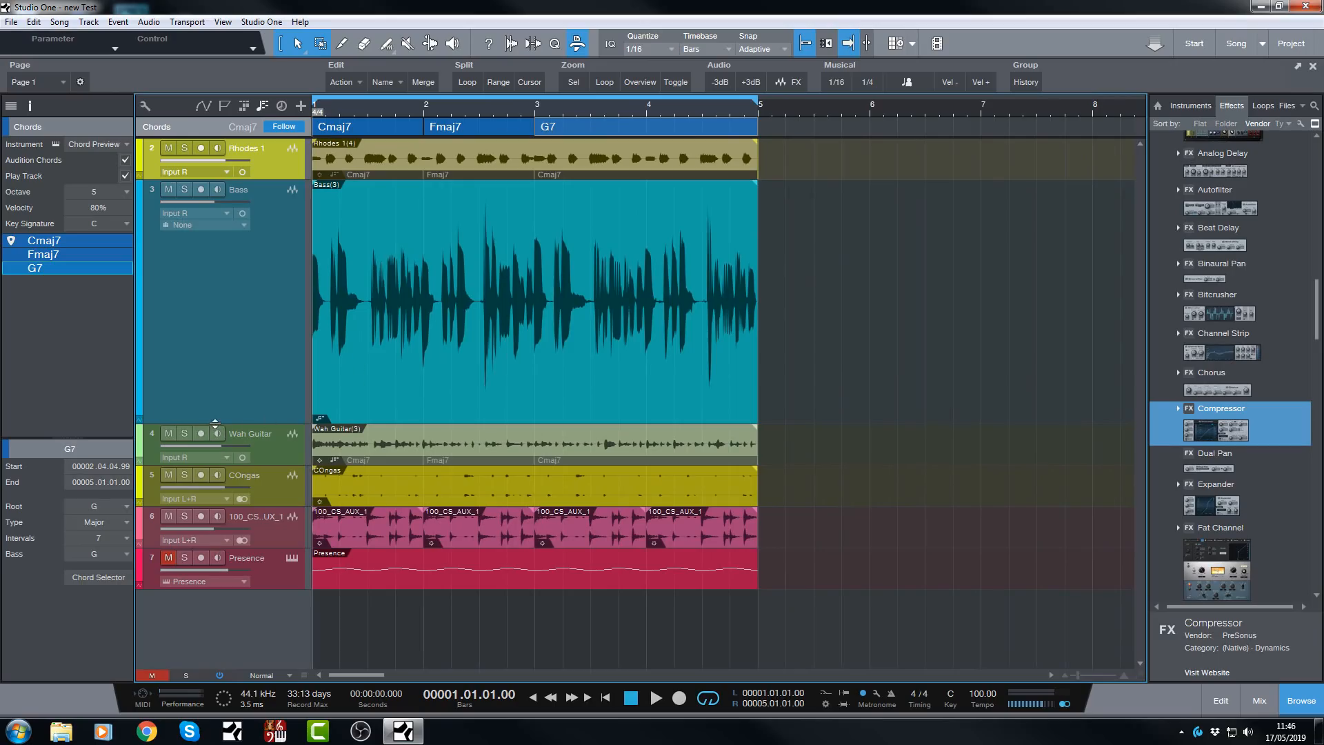
{"action": "left_click_drag", "start_coordinate": [214, 423], "coordinate": [263, 226]}
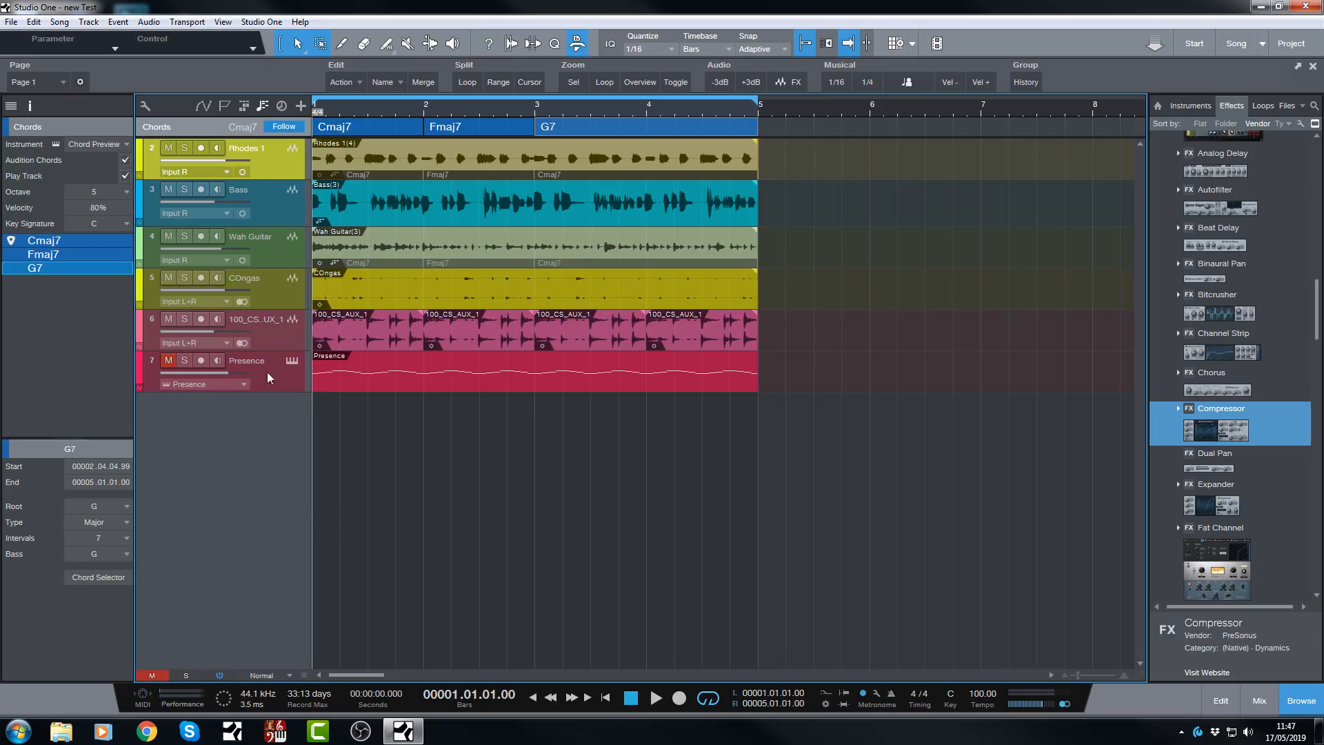
Lock the 100_CS_AUX_1 track.
{"action": "left_click", "coordinate": [268, 333]}
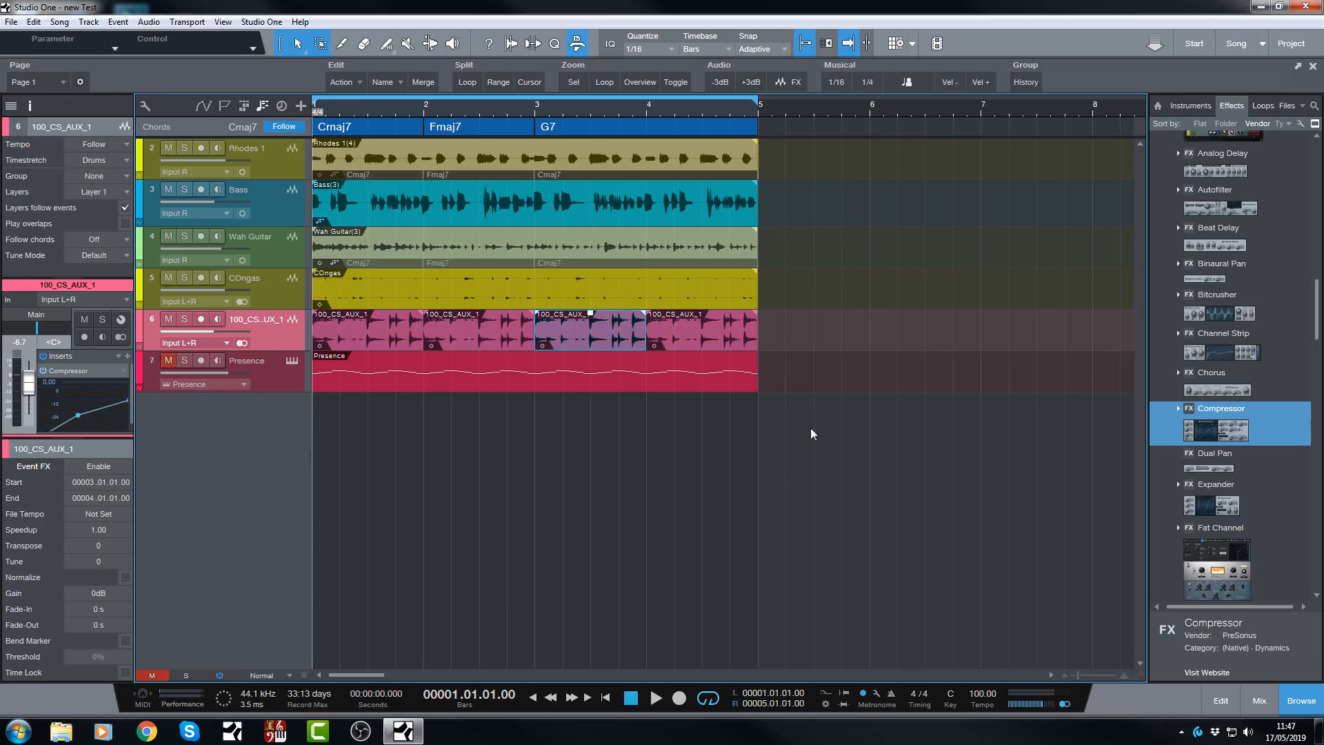
{"action": "left_click", "coordinate": [912, 400]}
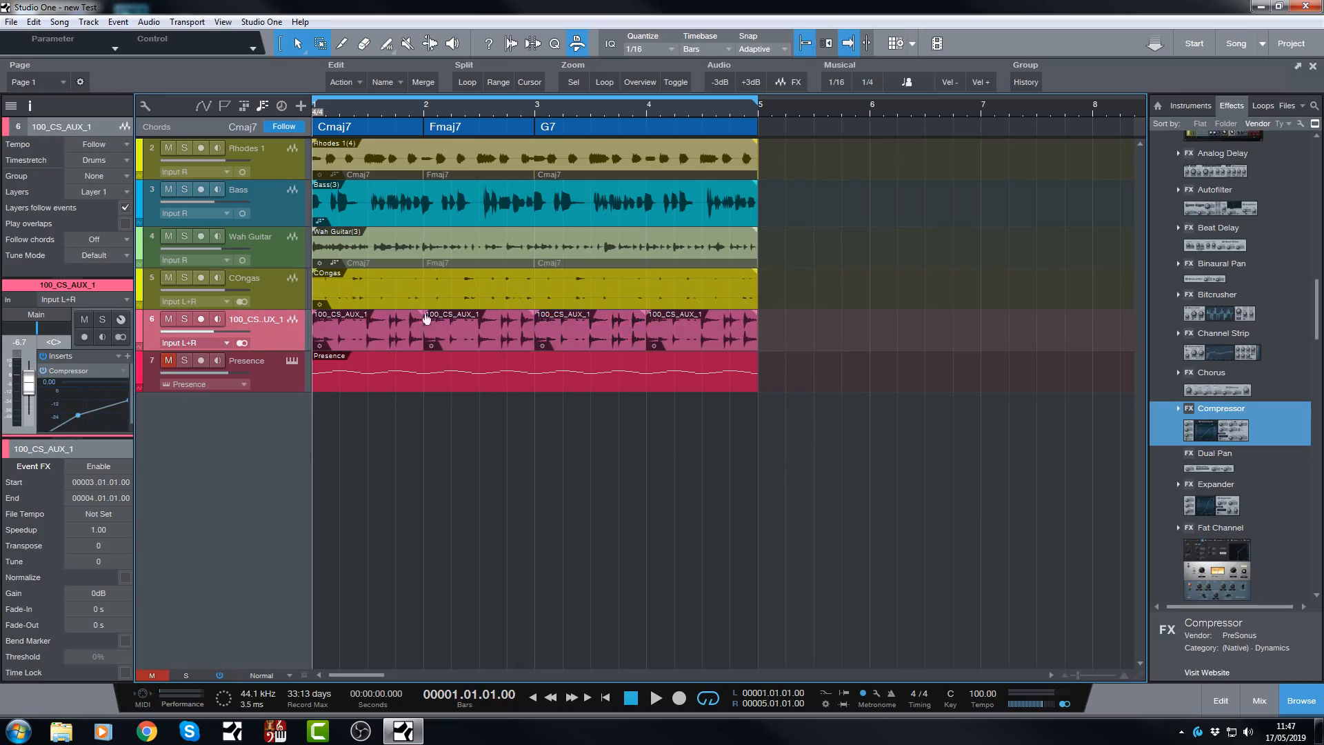
{"action": "right_click", "coordinate": [268, 331]}
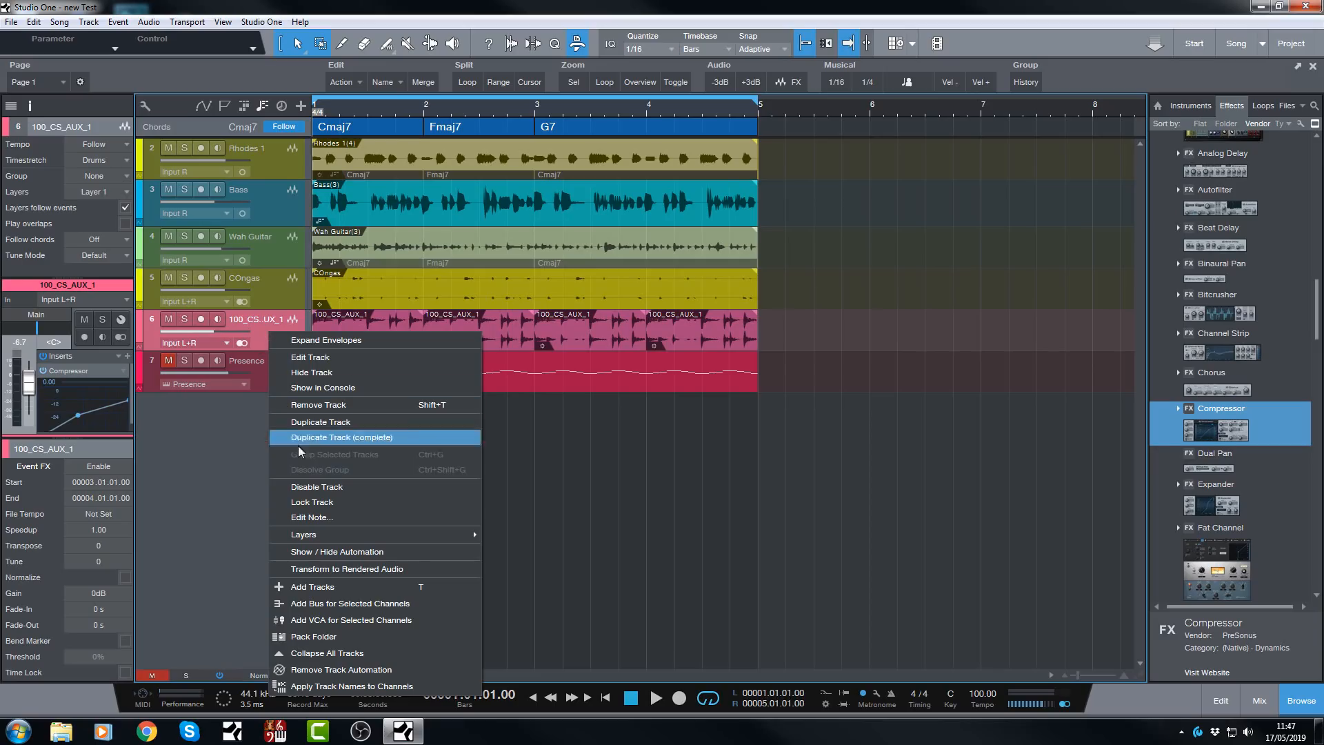
{"action": "left_click", "coordinate": [303, 502]}
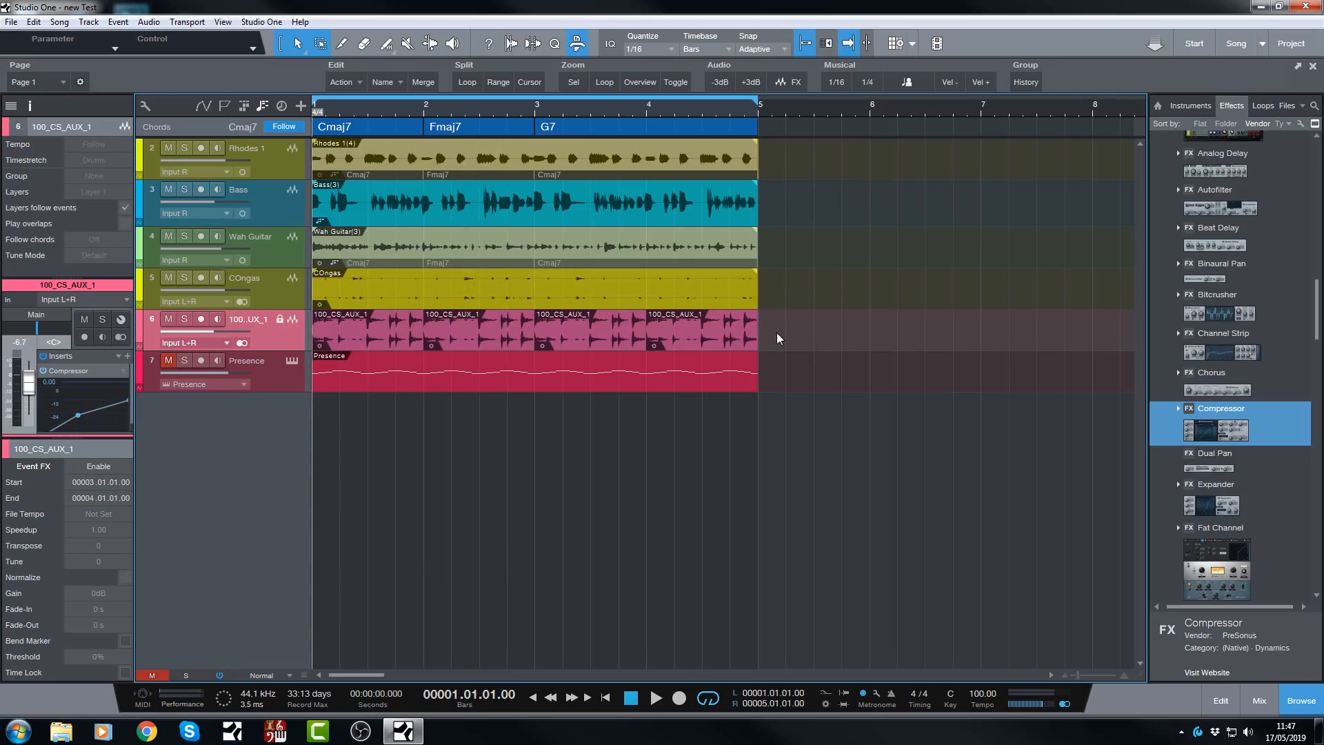
Enable Time Lock and Edit Lock for all four events on the 100_CS_AUX_1 track.
{"action": "left_click_drag", "start_coordinate": [776, 332], "coordinate": [420, 334]}
{"action": "left_click_drag", "start_coordinate": [323, 334], "coordinate": [308, 334]}
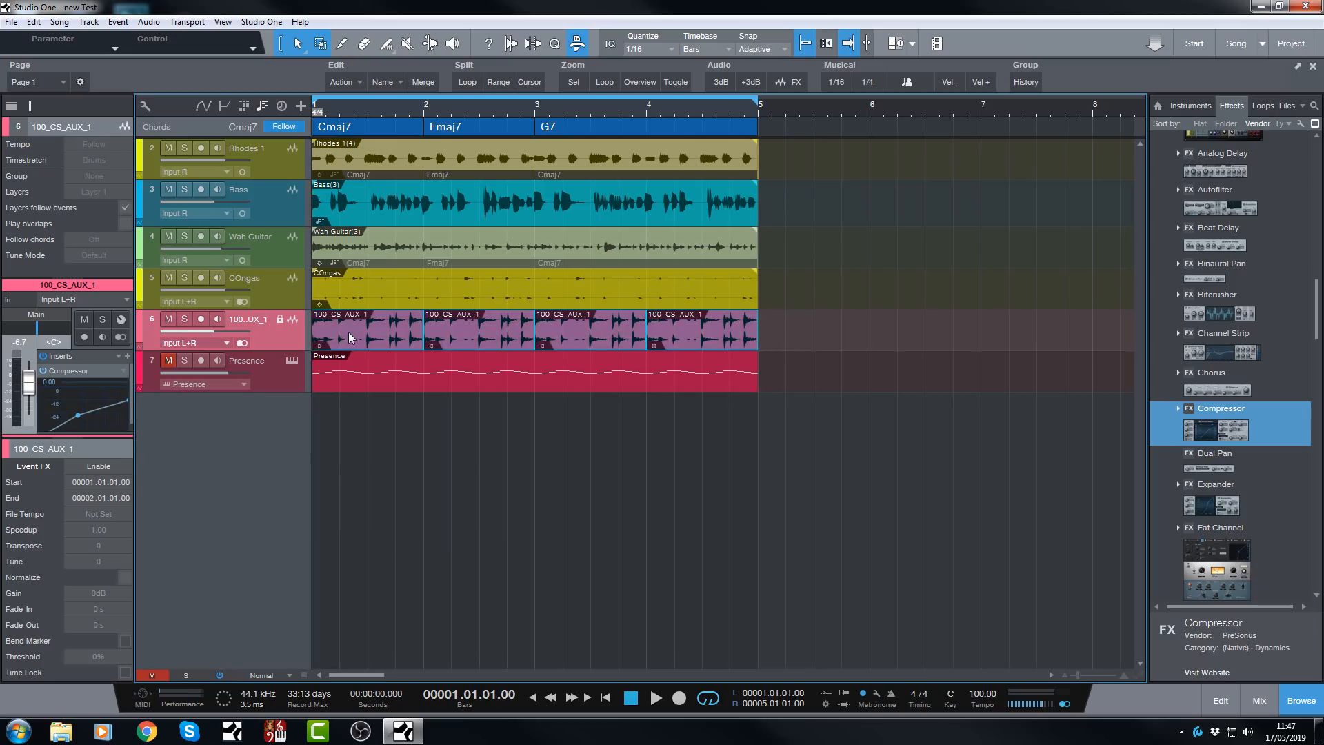
{"action": "right_click", "coordinate": [349, 332]}
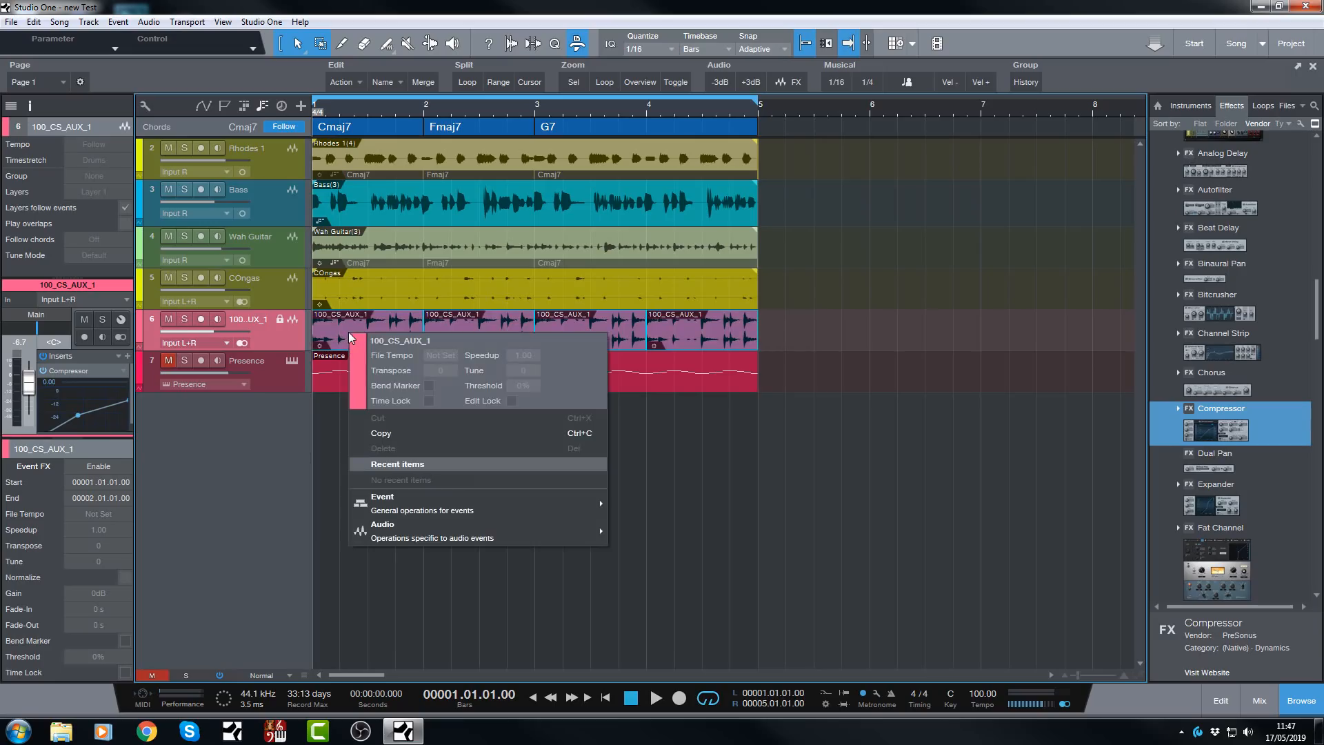
{"action": "left_click", "coordinate": [428, 401]}
{"action": "left_click", "coordinate": [510, 401]}
{"action": "left_click", "coordinate": [800, 448]}
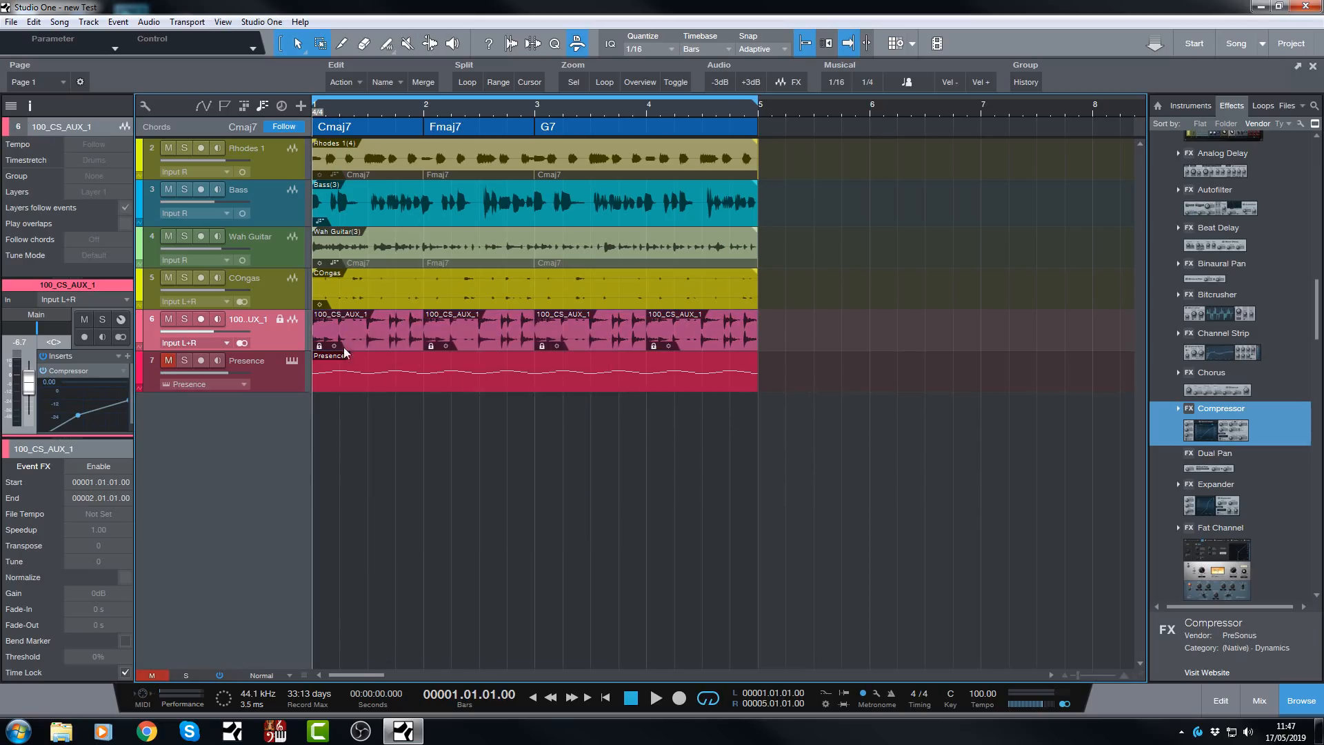
Try to move the locked 100_CS_AUX_1 events along the timeline and shift their track in the track list.
{"action": "left_click", "coordinate": [715, 333]}
{"action": "left_click_drag", "start_coordinate": [583, 340], "coordinate": [775, 342]}
{"action": "left_click_drag", "start_coordinate": [455, 343], "coordinate": [768, 350]}
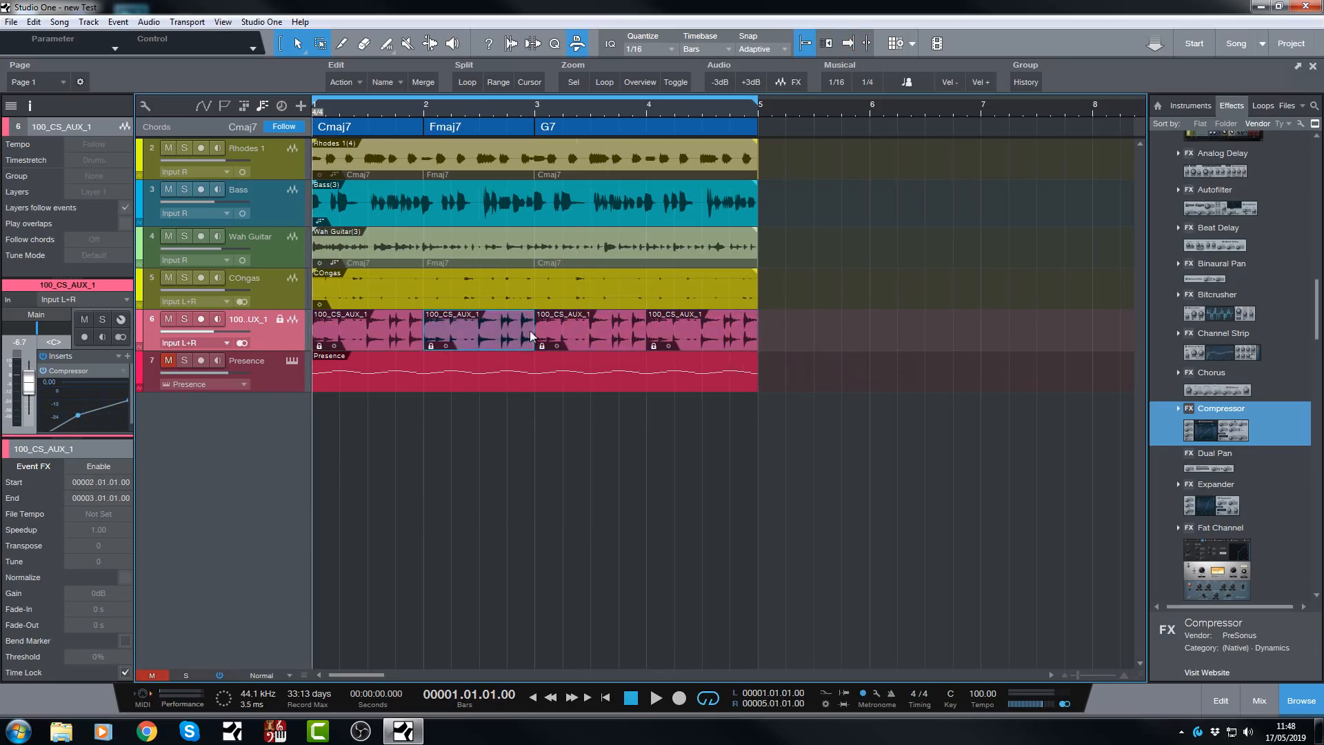
{"action": "left_click_drag", "start_coordinate": [402, 336], "coordinate": [789, 337]}
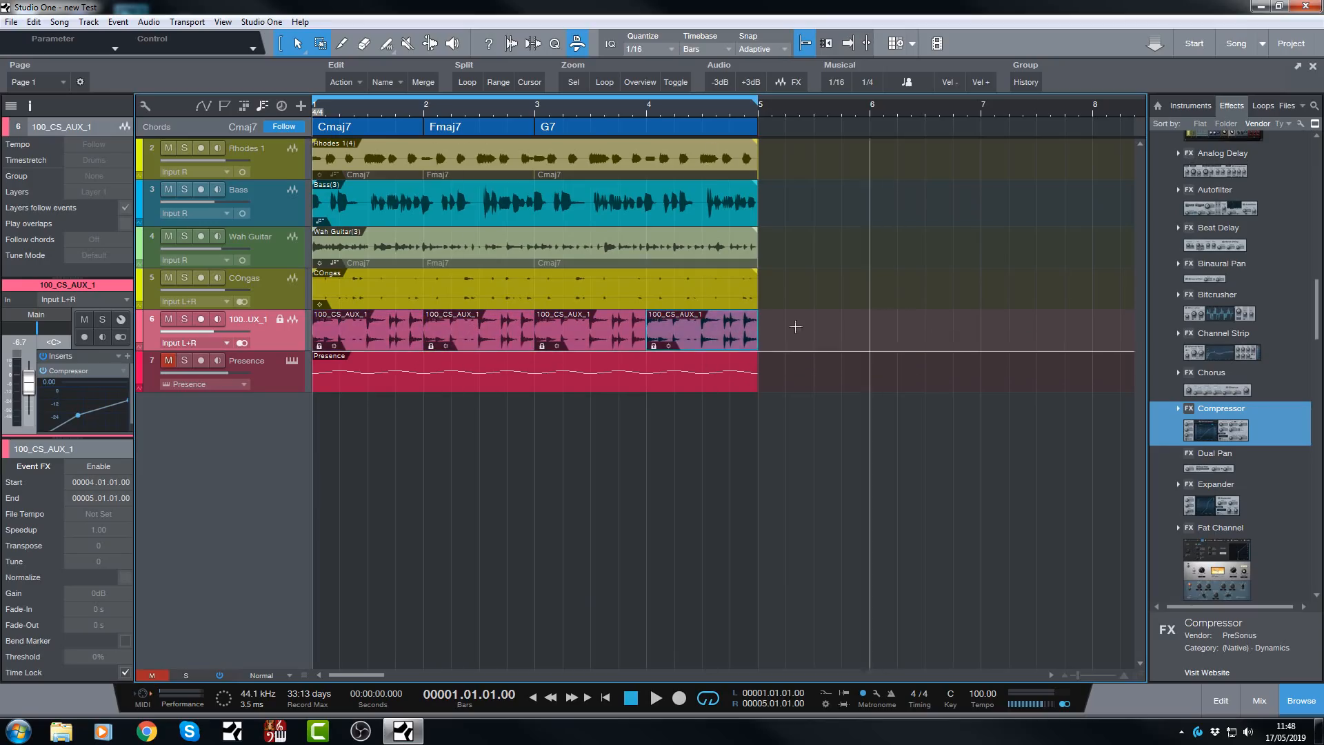
{"action": "left_click_drag", "start_coordinate": [610, 345], "coordinate": [824, 345]}
{"action": "mouse_move", "coordinate": [407, 343]}
{"action": "left_mouse_down"}
{"action": "mouse_move", "coordinate": [777, 345]}
{"action": "mouse_move", "coordinate": [397, 351]}
{"action": "left_mouse_up"}
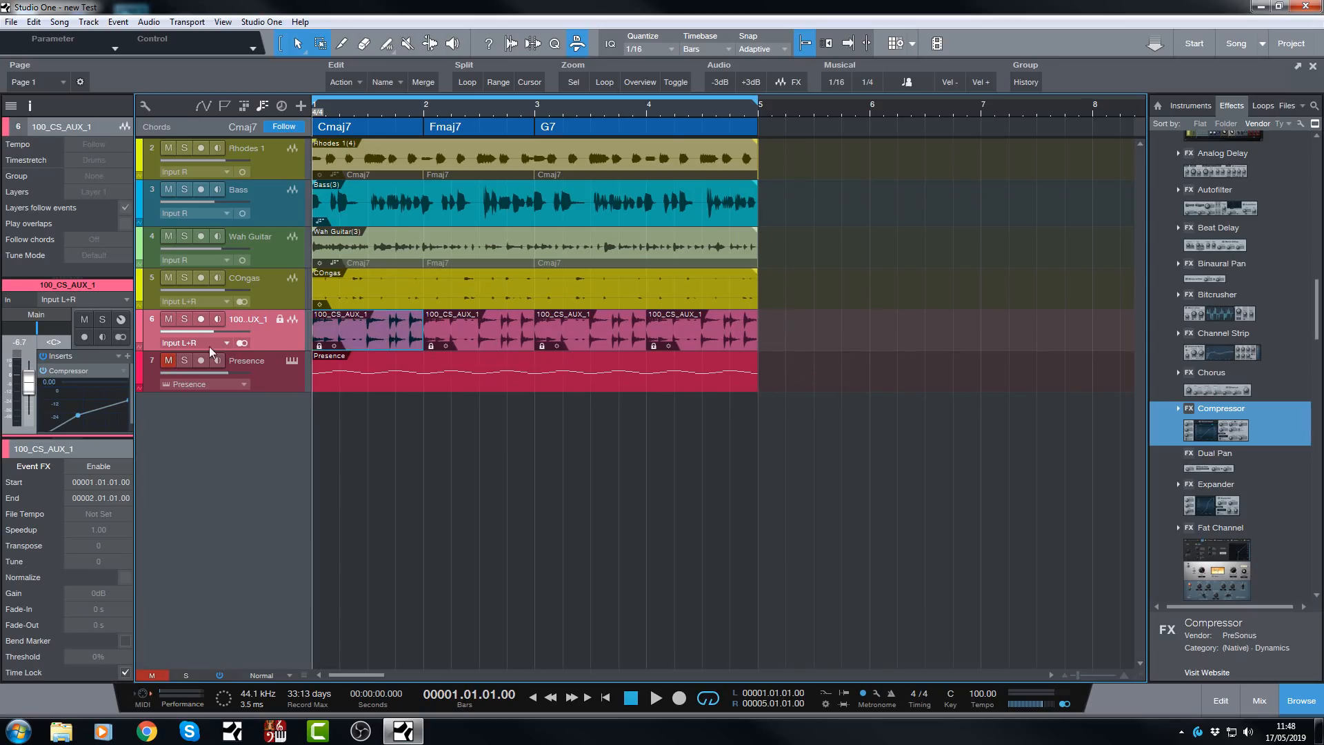
{"action": "left_click_drag", "start_coordinate": [257, 335], "coordinate": [263, 432]}
{"action": "left_click_drag", "start_coordinate": [266, 377], "coordinate": [267, 339]}
Open the last 100_CS_AUX_1 event in the audio editor, try to move its audio, and close the editor.
{"action": "double_click", "coordinate": [667, 338]}
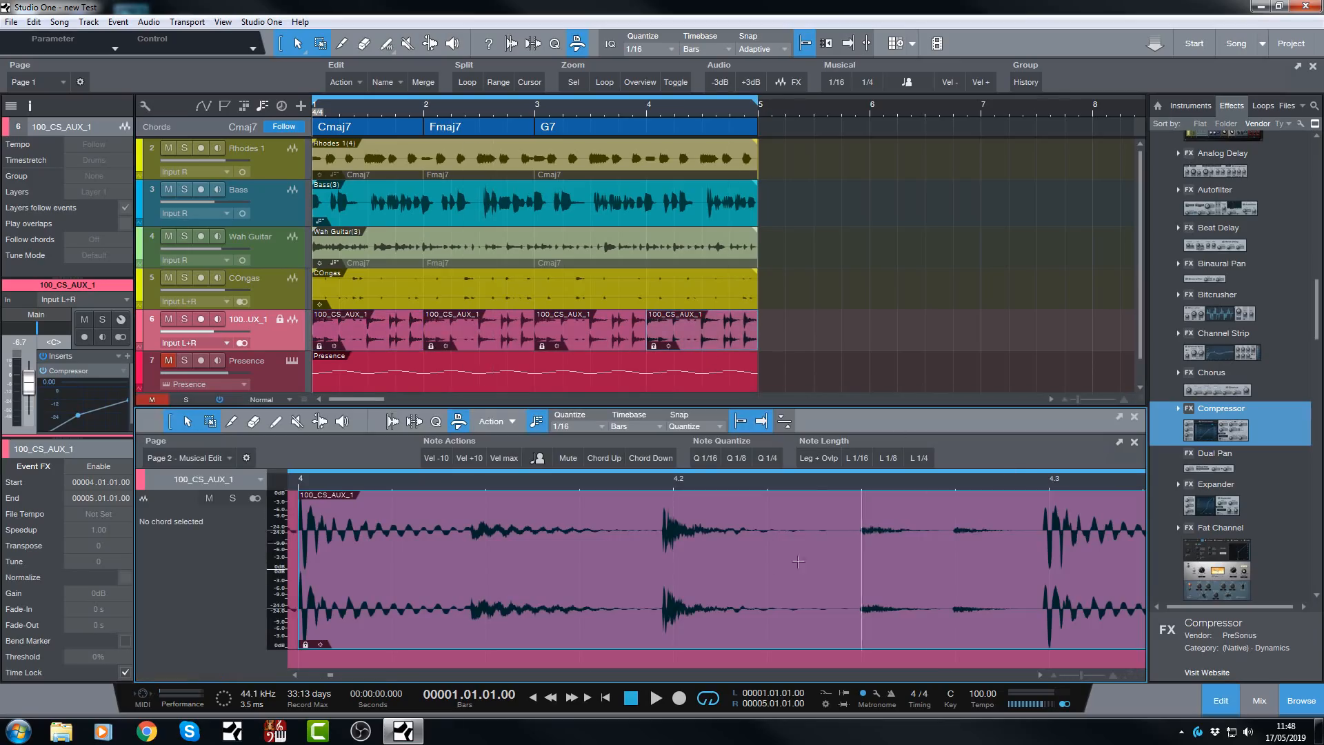
{"action": "left_click_drag", "start_coordinate": [645, 544], "coordinate": [767, 551]}
{"action": "left_click_drag", "start_coordinate": [861, 545], "coordinate": [954, 546]}
{"action": "left_click", "coordinate": [903, 551]}
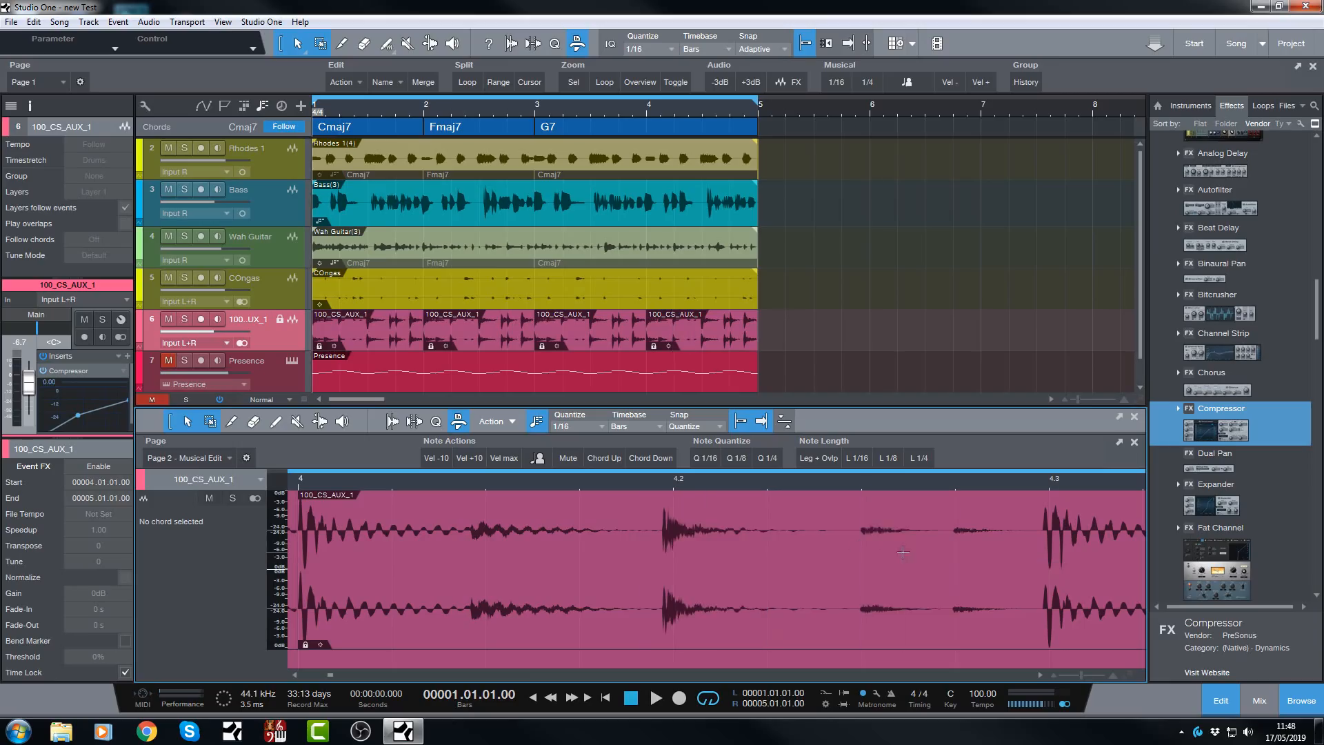
{"action": "left_click_drag", "start_coordinate": [643, 524], "coordinate": [778, 522]}
{"action": "left_click", "coordinate": [779, 526]}
{"action": "left_click", "coordinate": [1134, 417]}
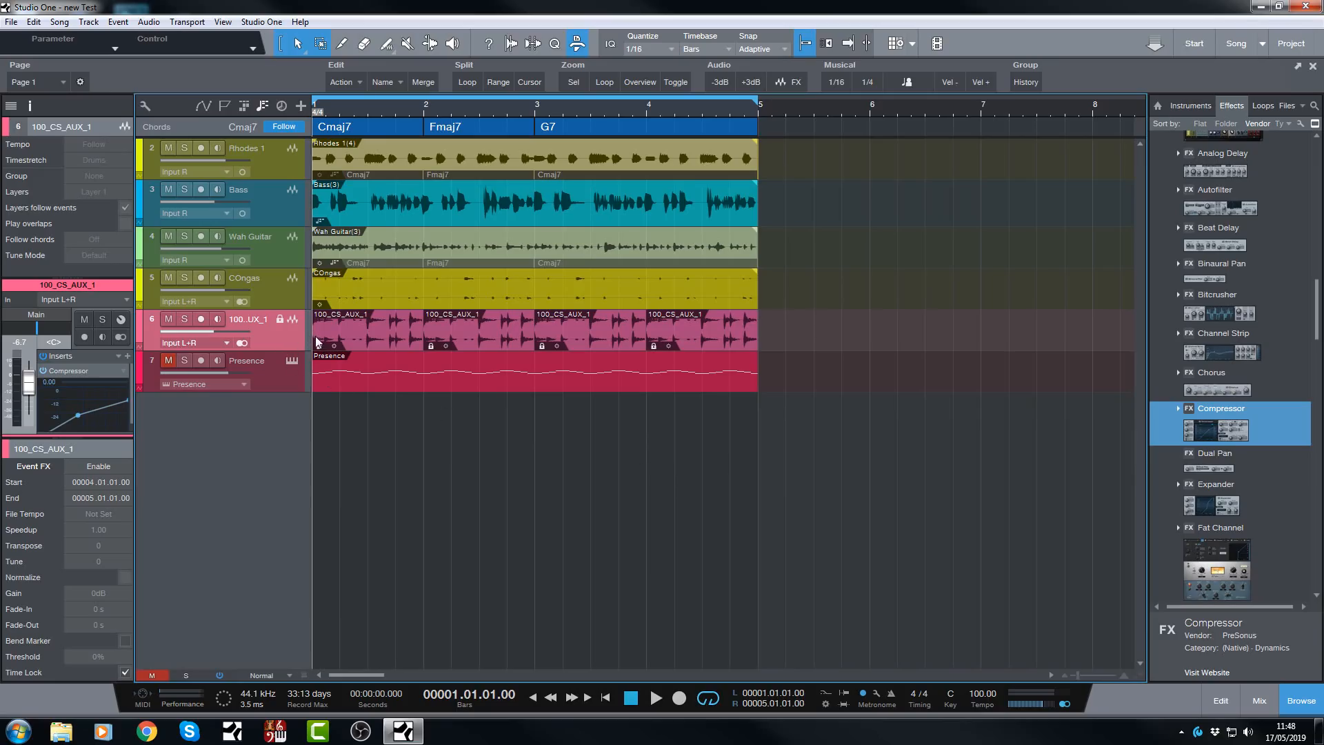
Hide the inspector, solo the Bass track and audition it from the start of the song.
{"action": "left_click", "coordinate": [30, 105]}
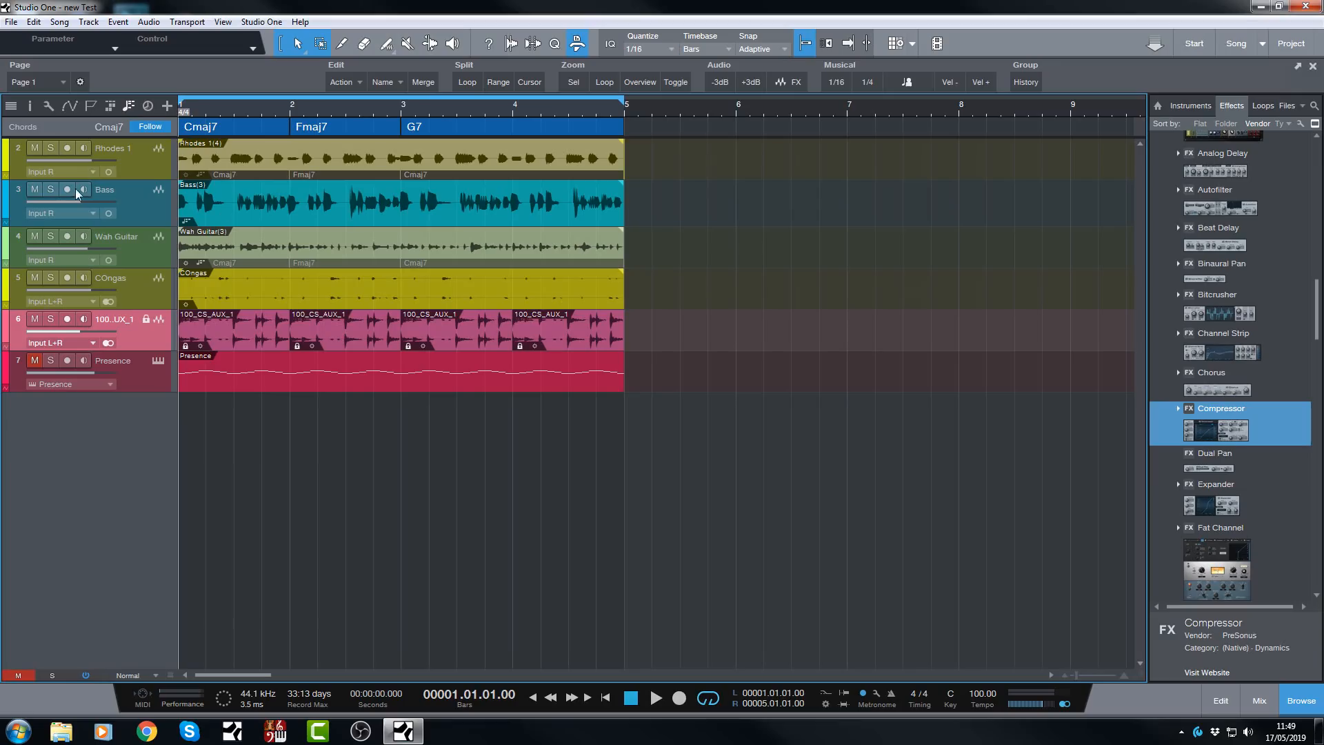
{"action": "left_click", "coordinate": [51, 189]}
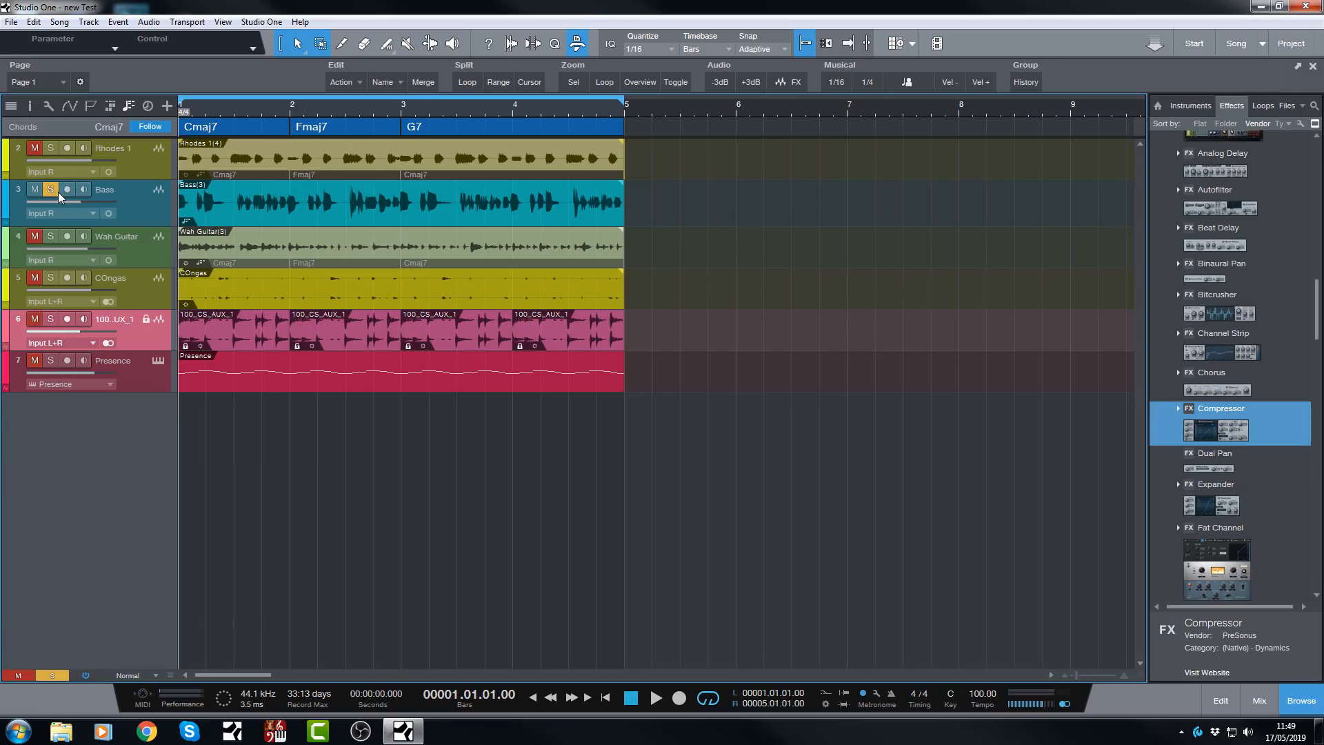
{"action": "key", "text": "space"}
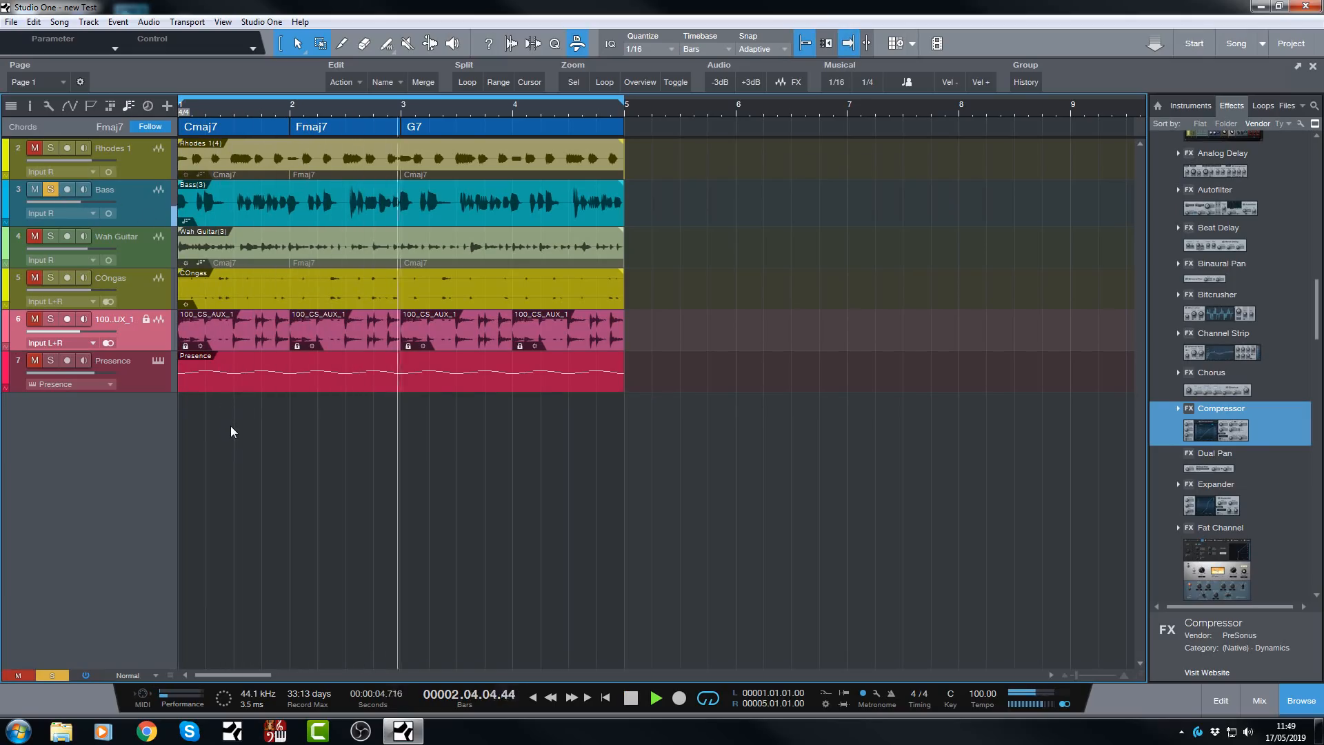
{"action": "key", "text": "space"}
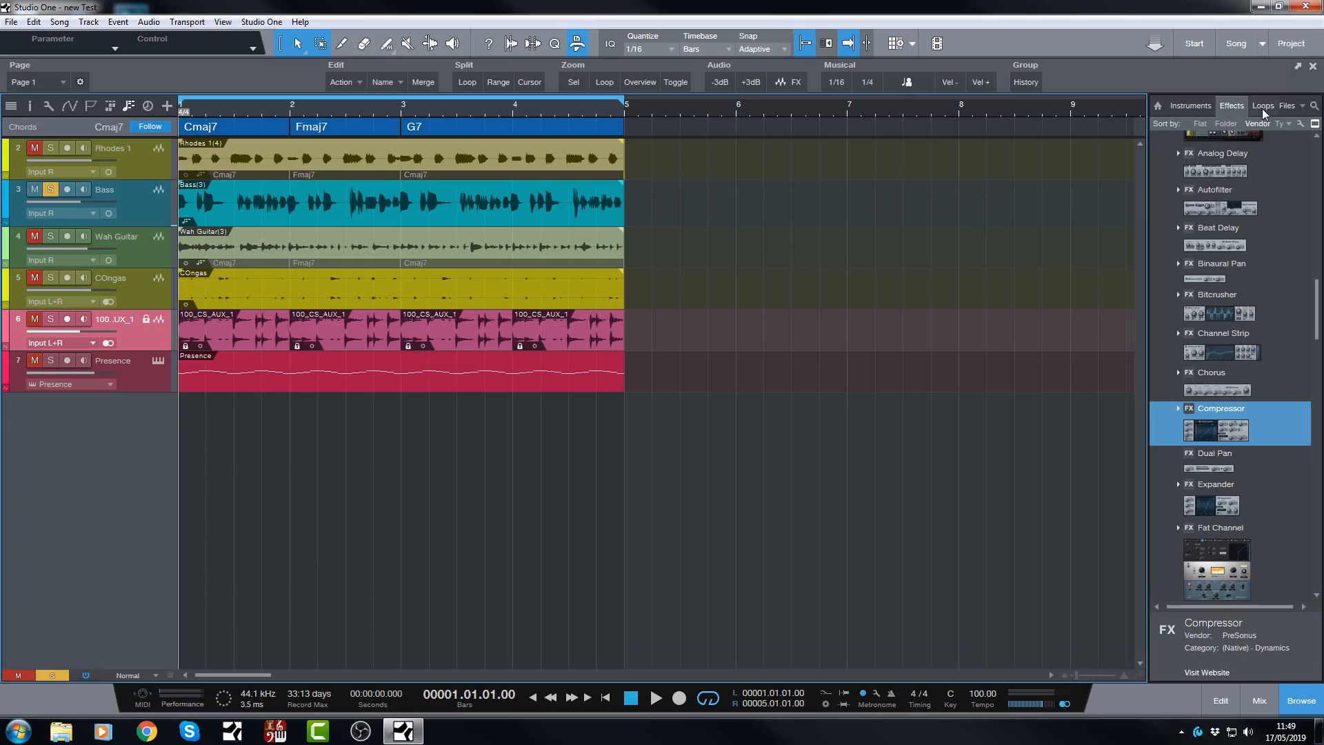
Export the Bass event as a wave file into the Client Folder of the file browser.
{"action": "left_click", "coordinate": [1284, 106]}
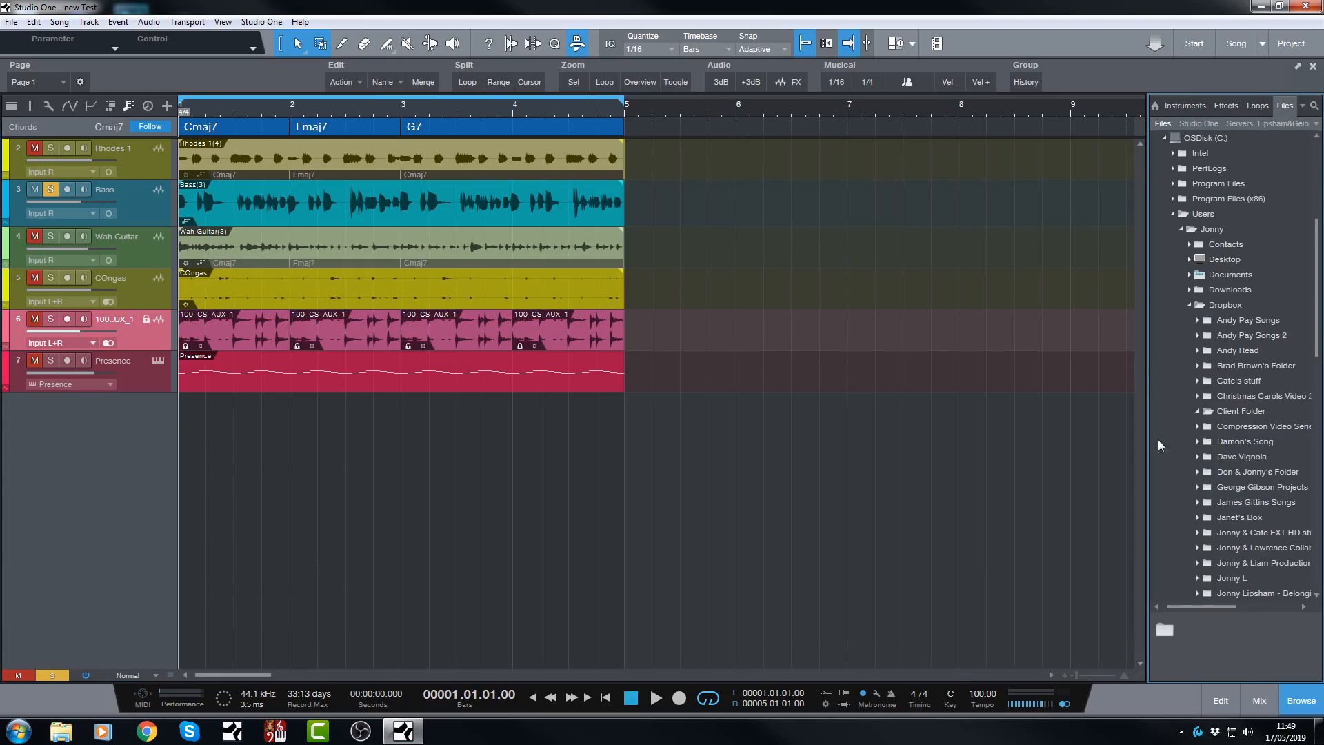
{"action": "left_click", "coordinate": [1198, 411]}
{"action": "left_click_drag", "start_coordinate": [280, 206], "coordinate": [1167, 416]}
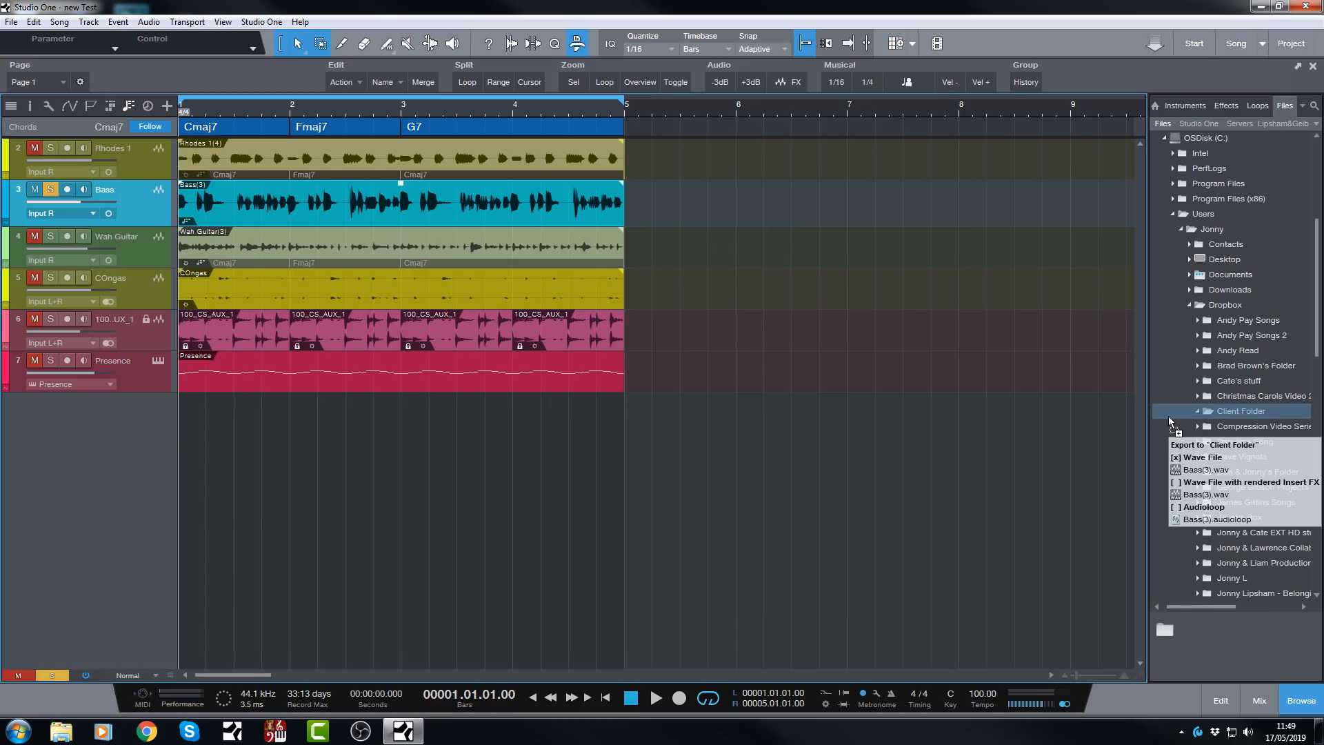
{"action": "left_click_drag", "start_coordinate": [1168, 416], "coordinate": [1168, 414]}
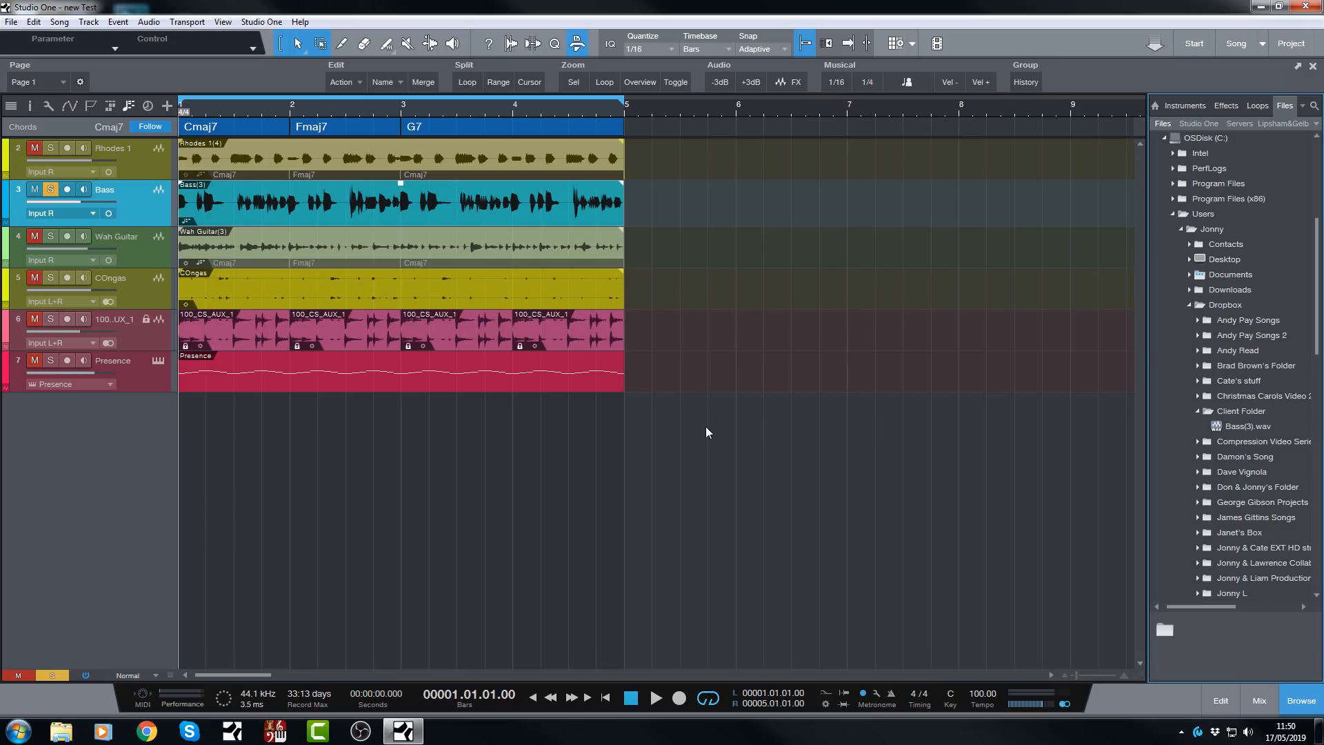
Review the audio outputs in the song setup, assign yellow to the Input L channel among the inputs, and apply the setup.
{"action": "left_click", "coordinate": [264, 26]}
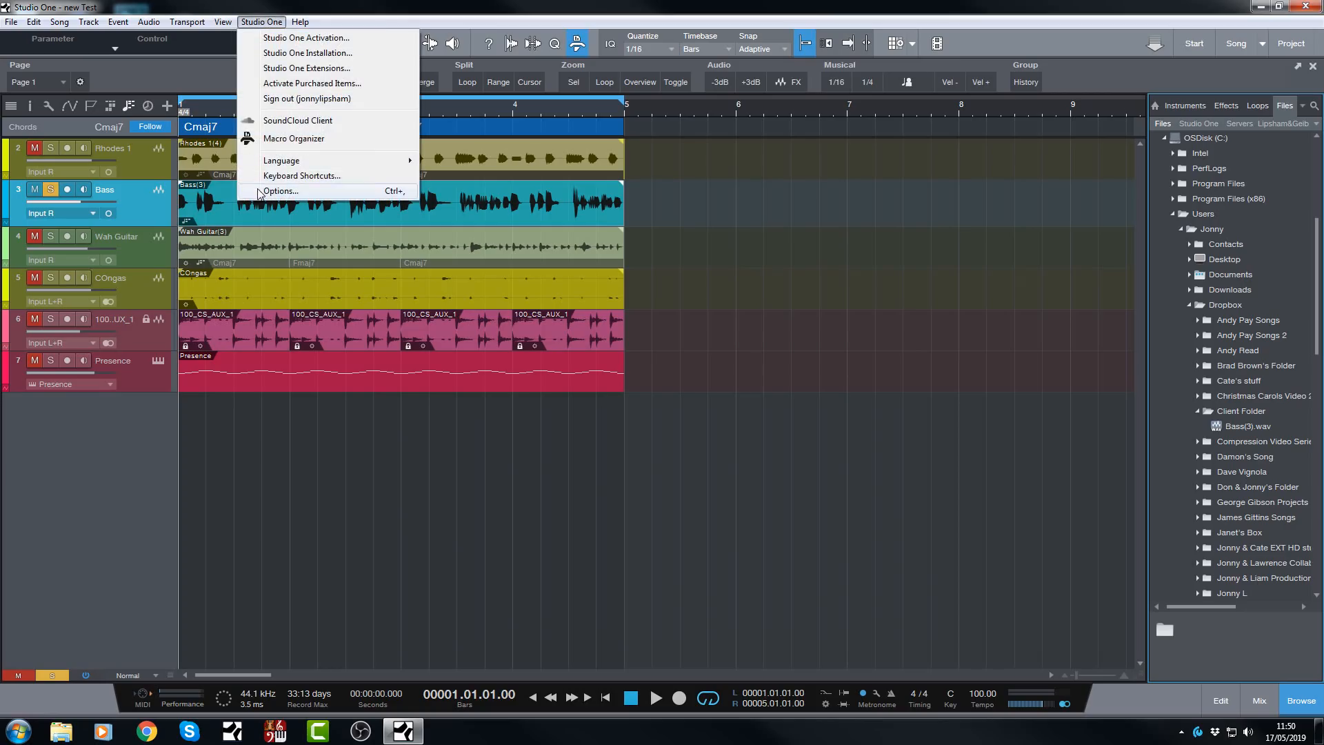
{"action": "left_click", "coordinate": [260, 191]}
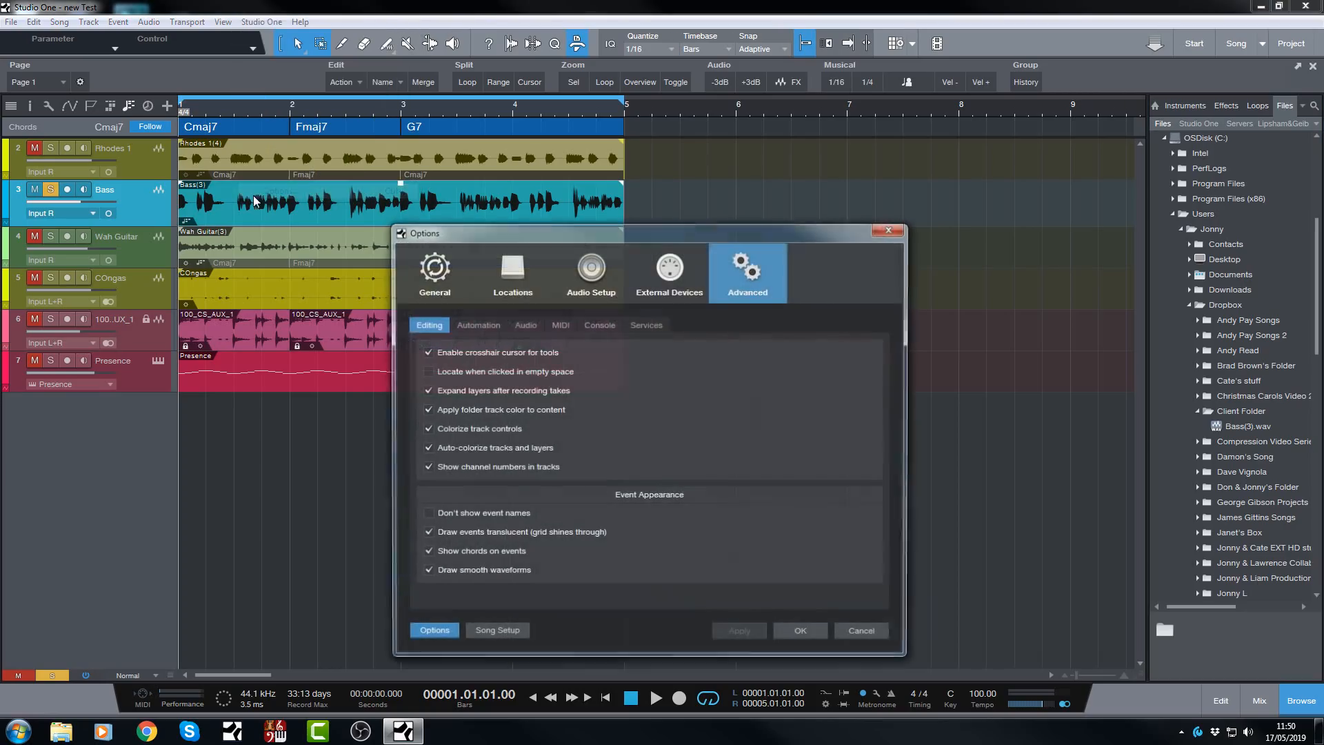
{"action": "left_click", "coordinate": [481, 635]}
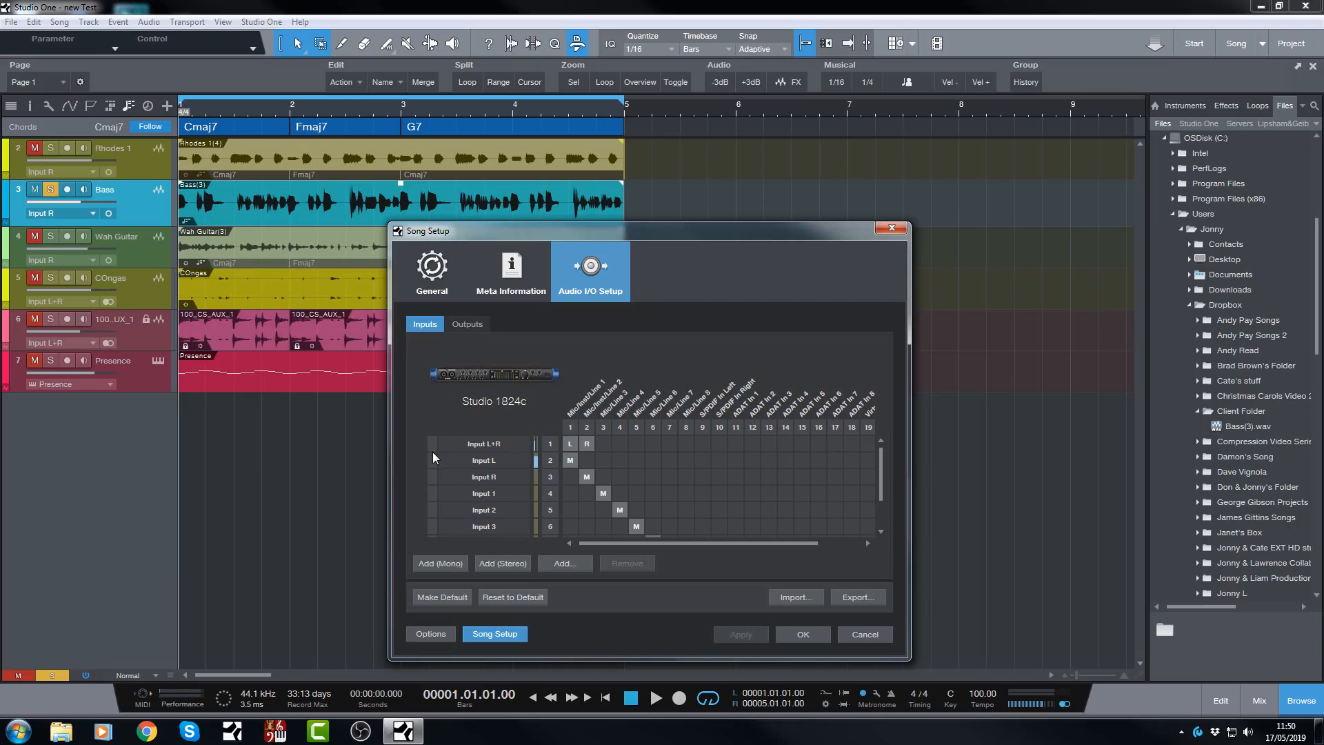
{"action": "left_click", "coordinate": [467, 324]}
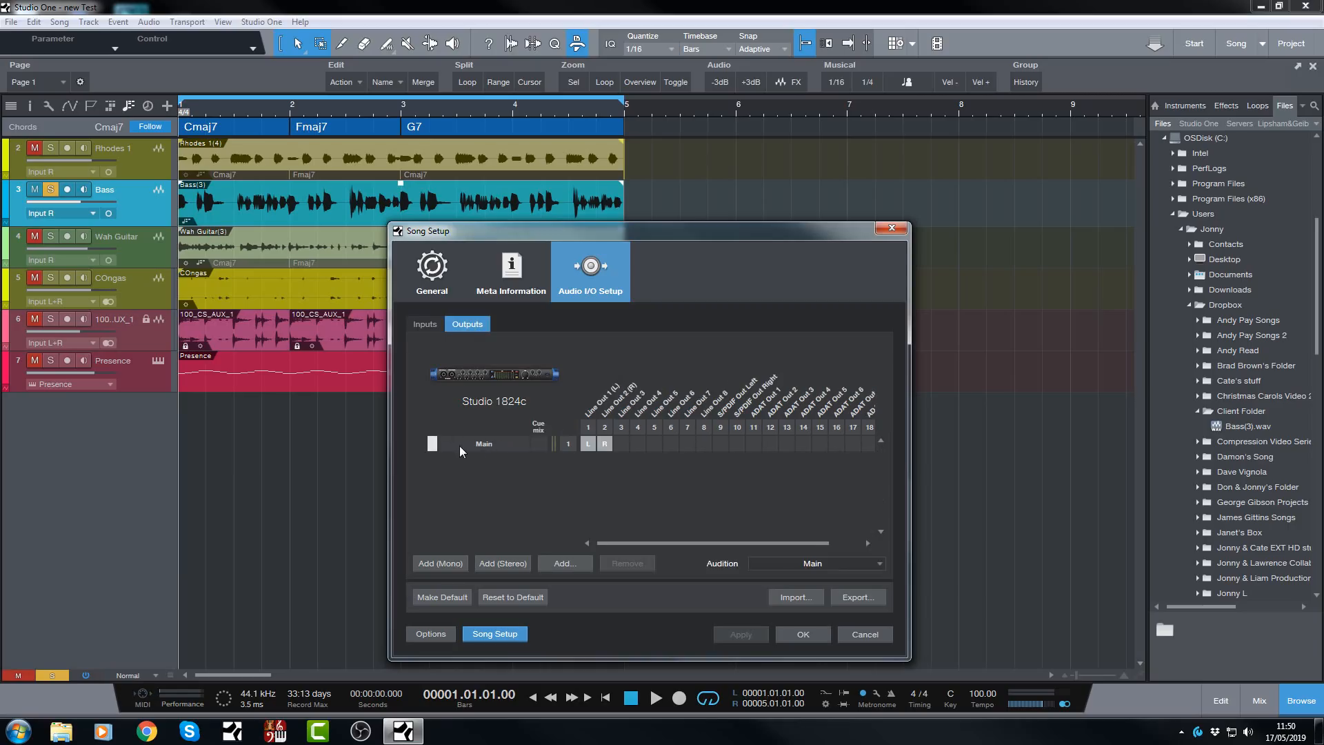
{"action": "left_click", "coordinate": [430, 322]}
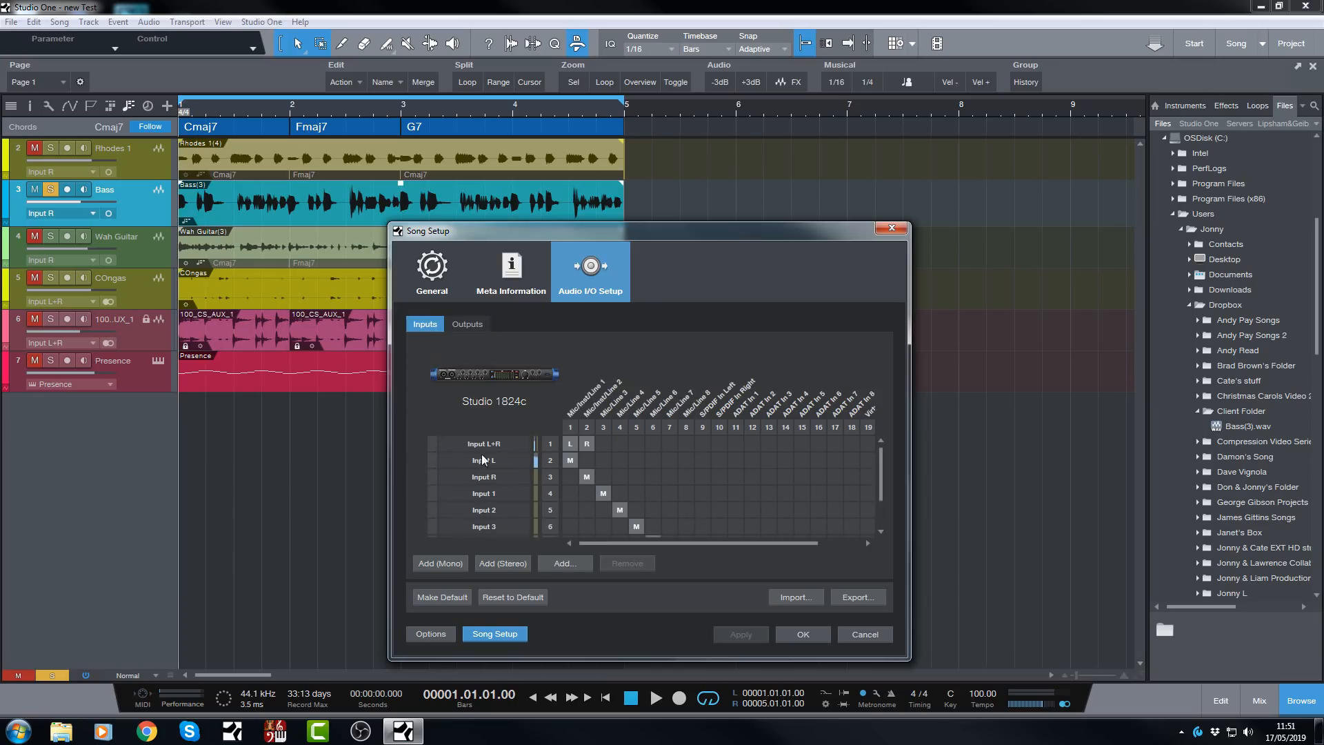
{"action": "left_click", "coordinate": [431, 458]}
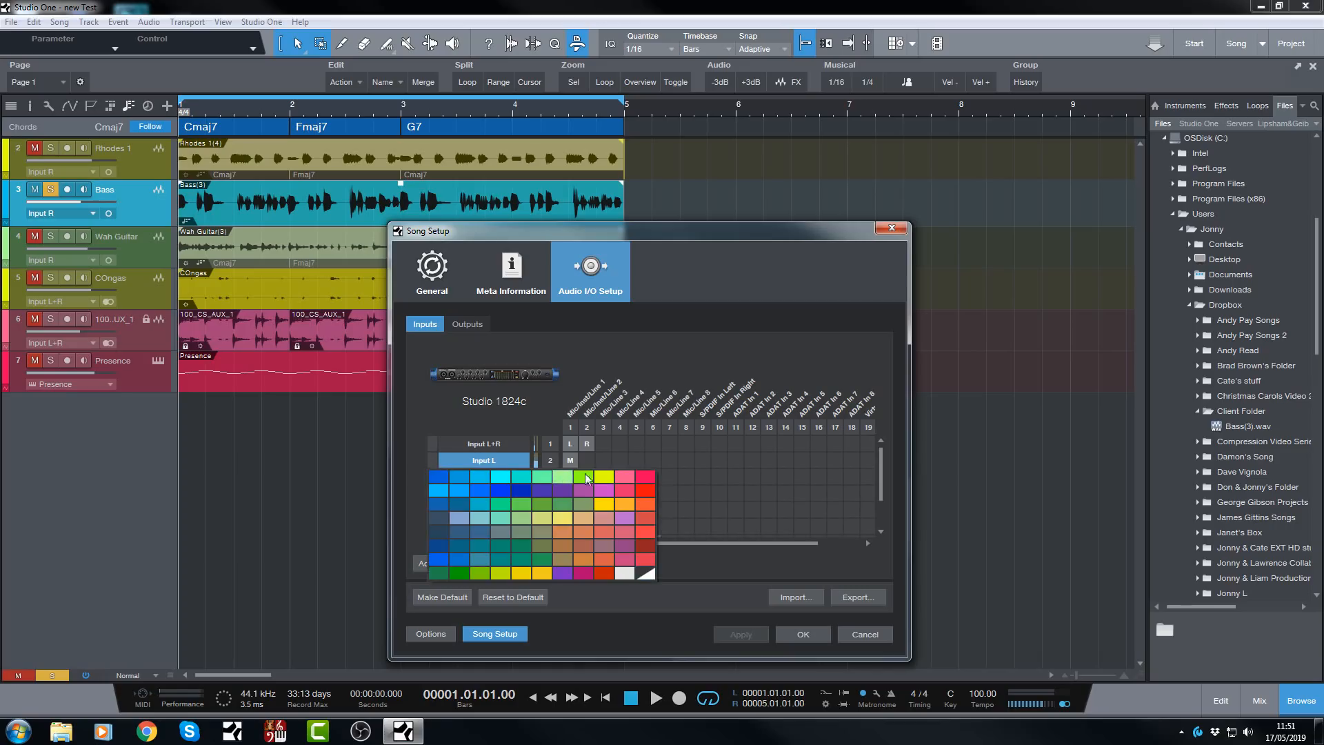
{"action": "left_click", "coordinate": [599, 475]}
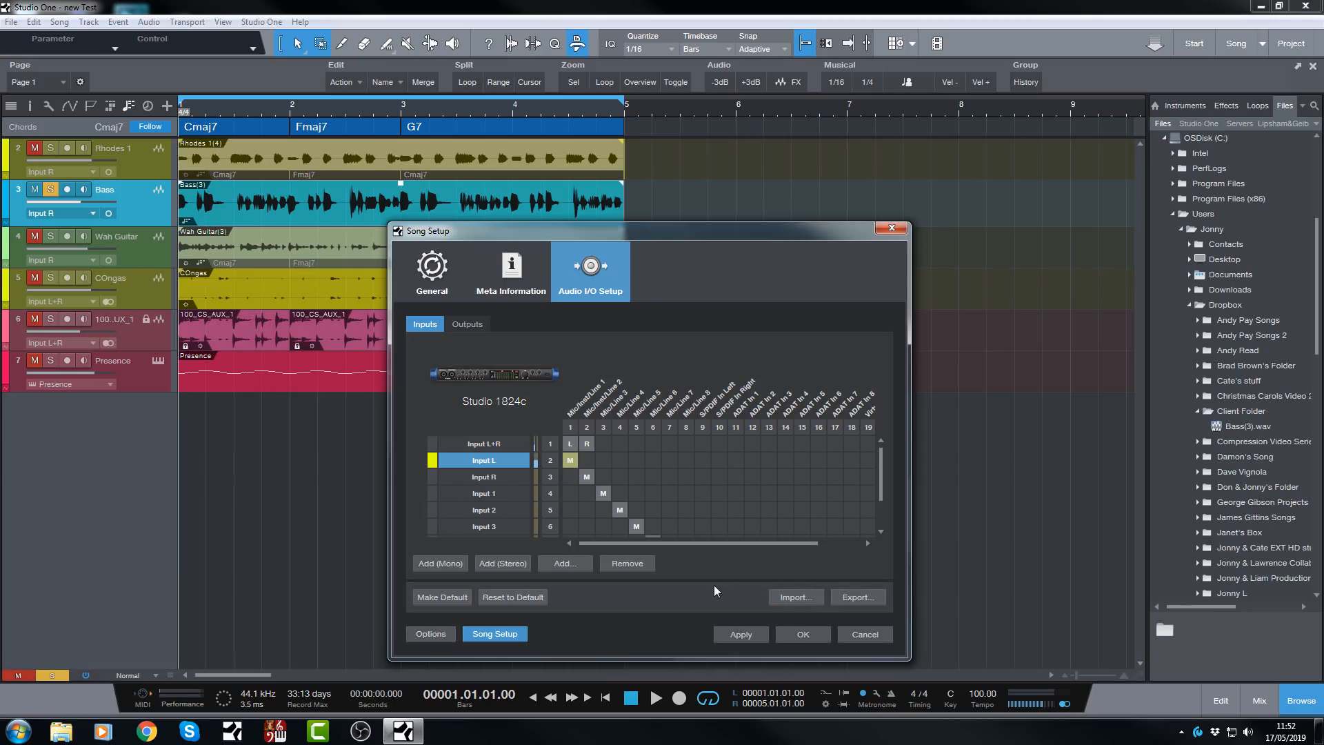
{"action": "left_click", "coordinate": [787, 631]}
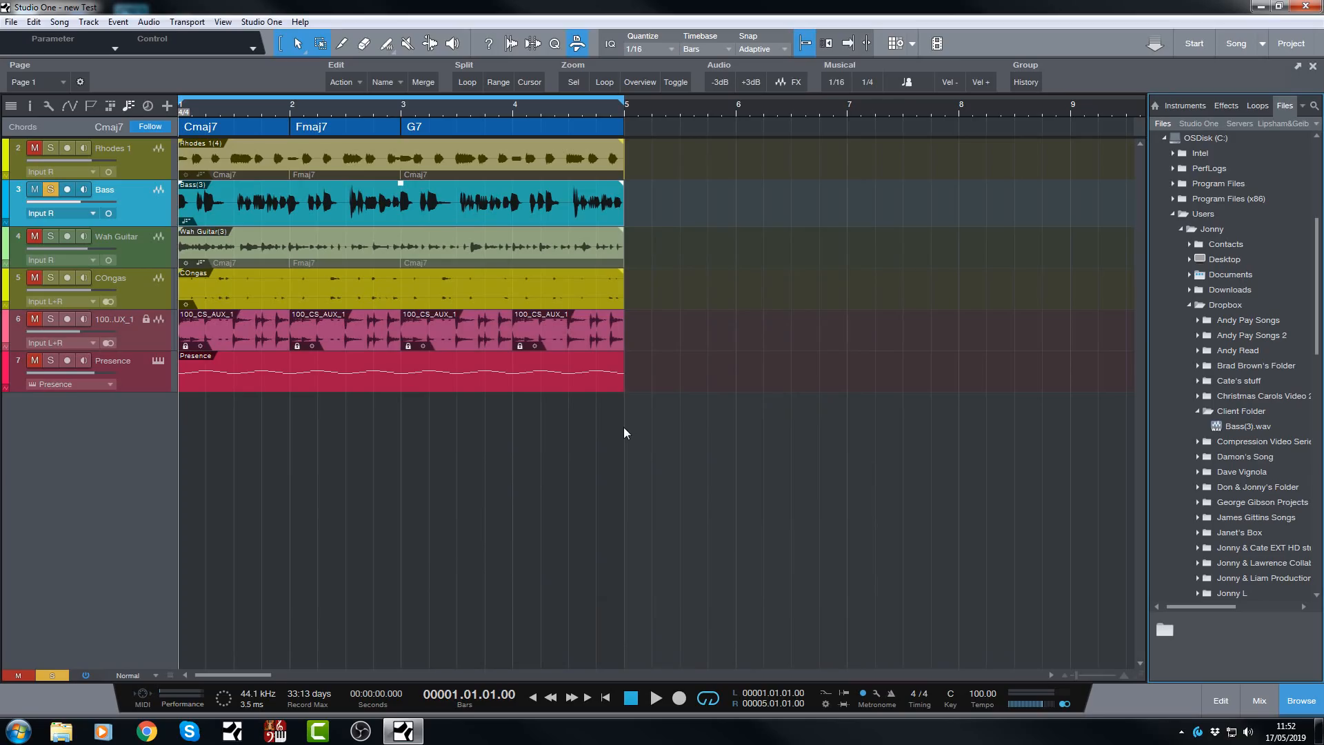
Show the input channels in the console to check the Input L channel's colour, and close the console.
{"action": "key", "text": "F3"}
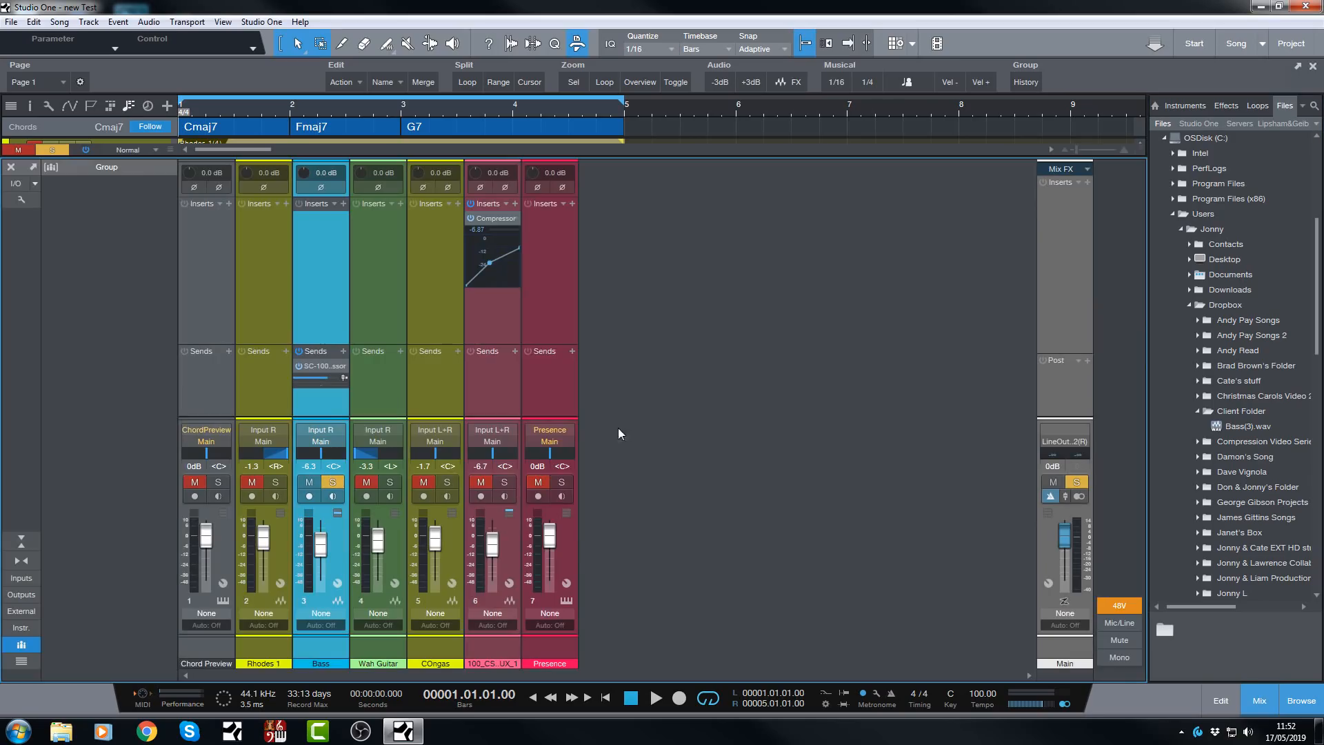
{"action": "left_click", "coordinate": [15, 580]}
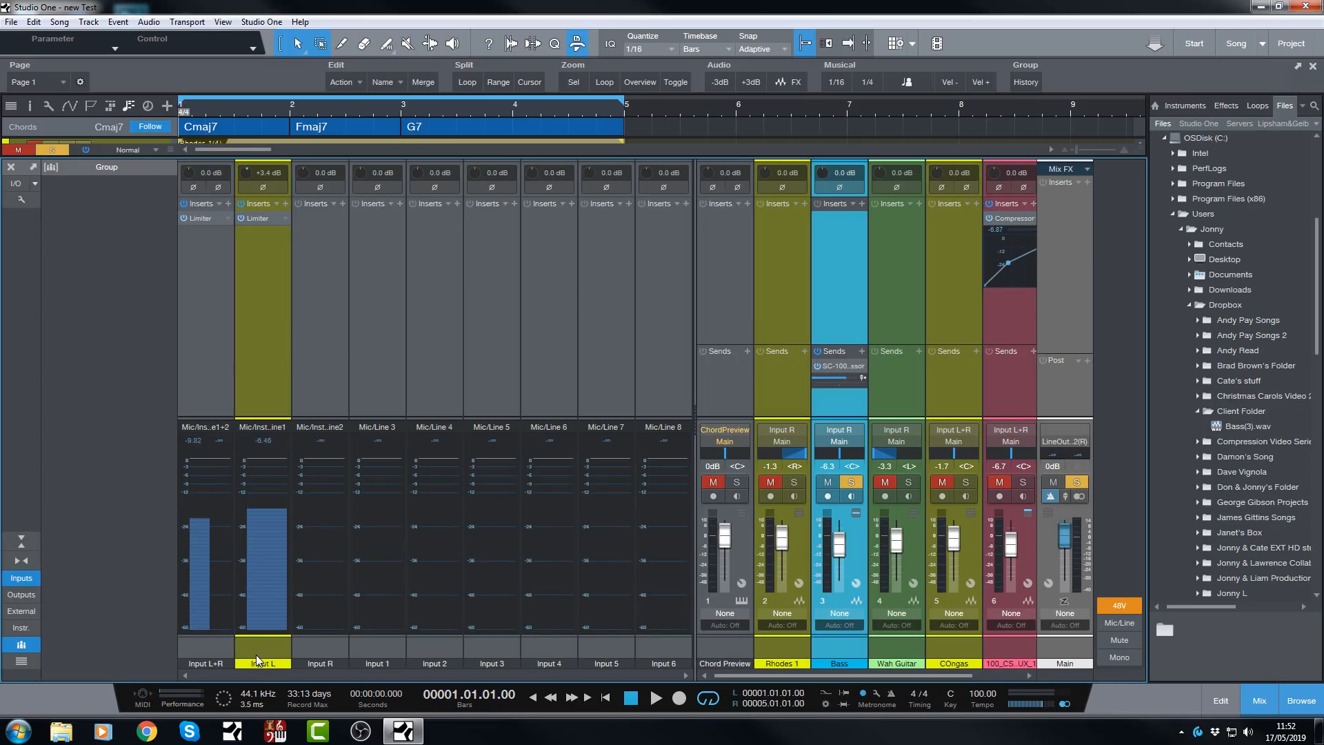
{"action": "key", "text": "F3"}
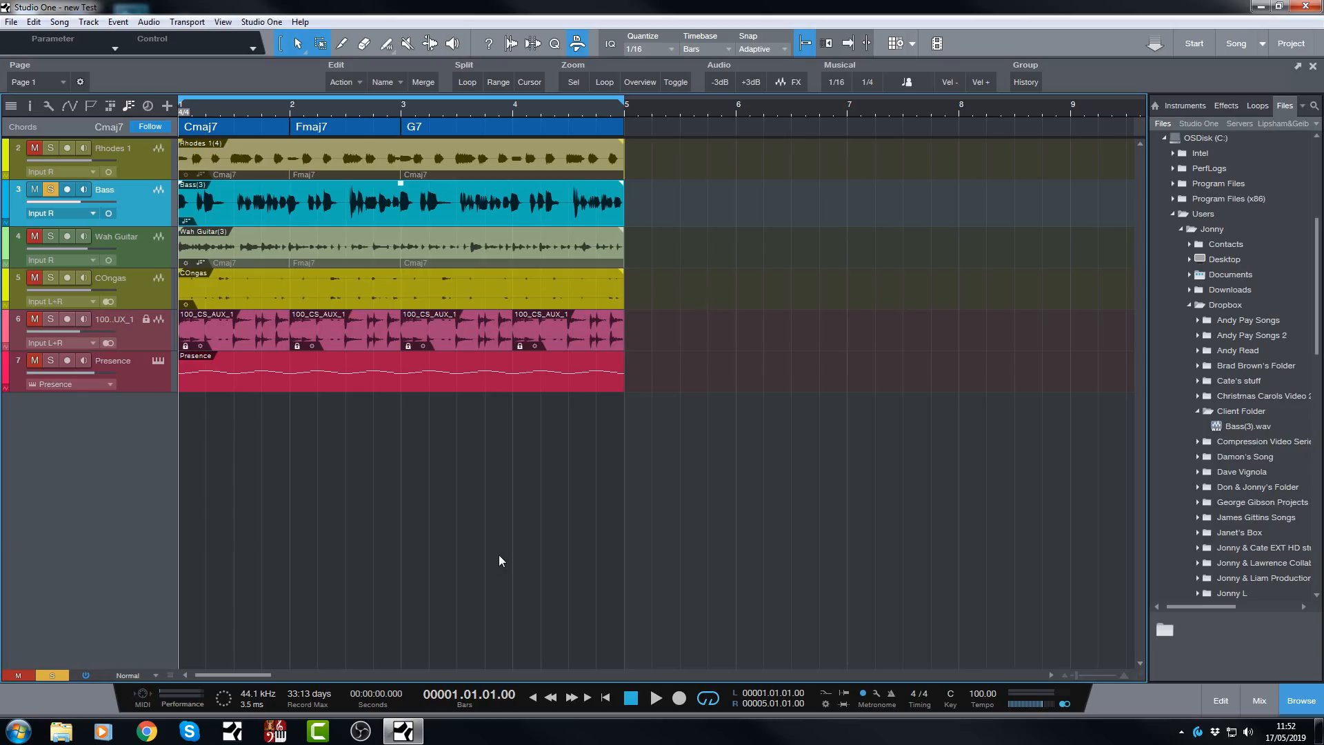
Switch to the Video Test song and play its video and audio from the start.
{"action": "left_click", "coordinate": [1261, 47]}
{"action": "left_click", "coordinate": [1234, 82]}
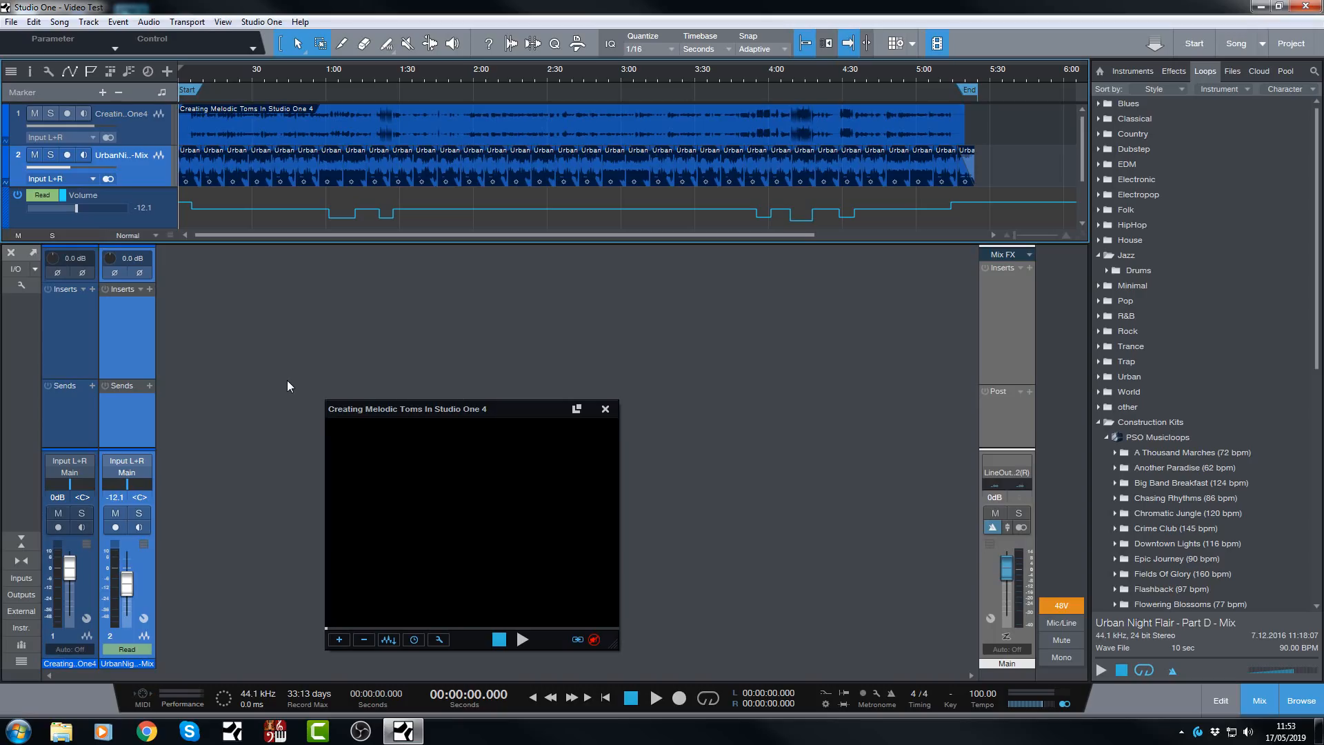
{"action": "key", "text": "space"}
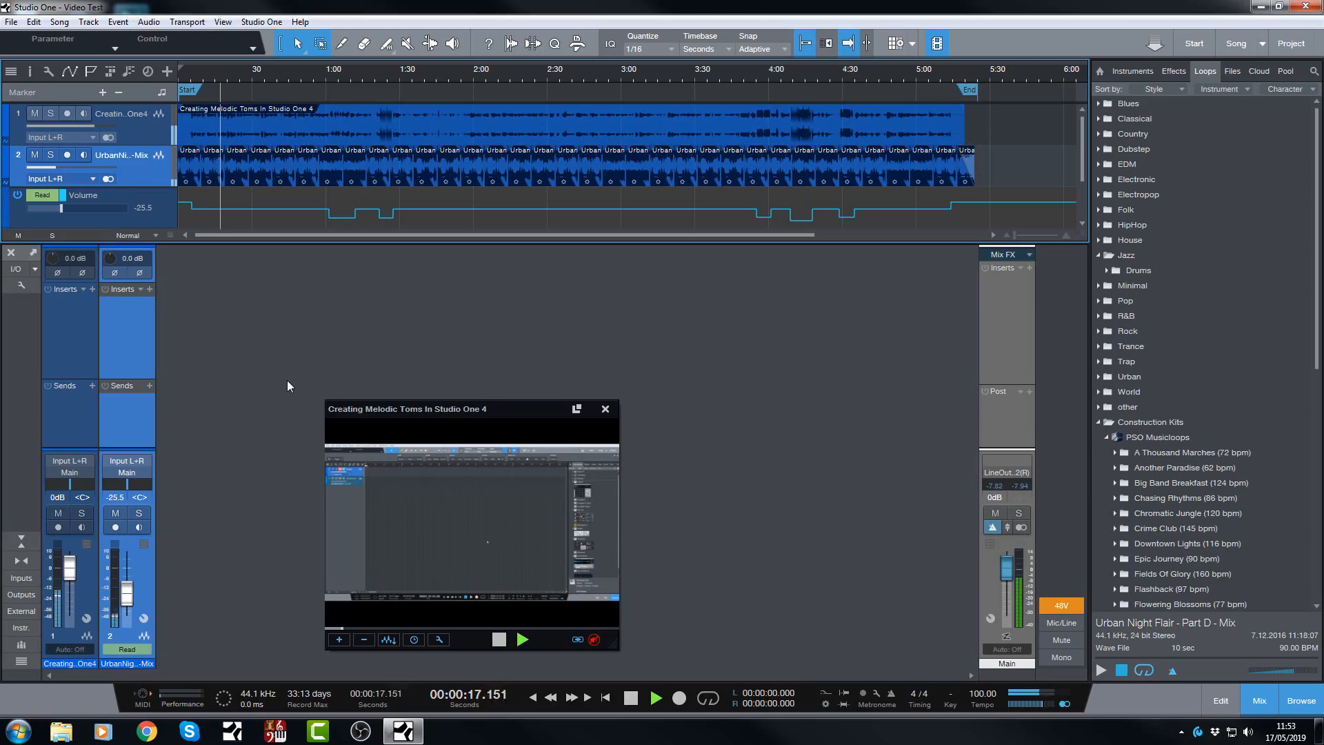
{"action": "key", "text": "space"}
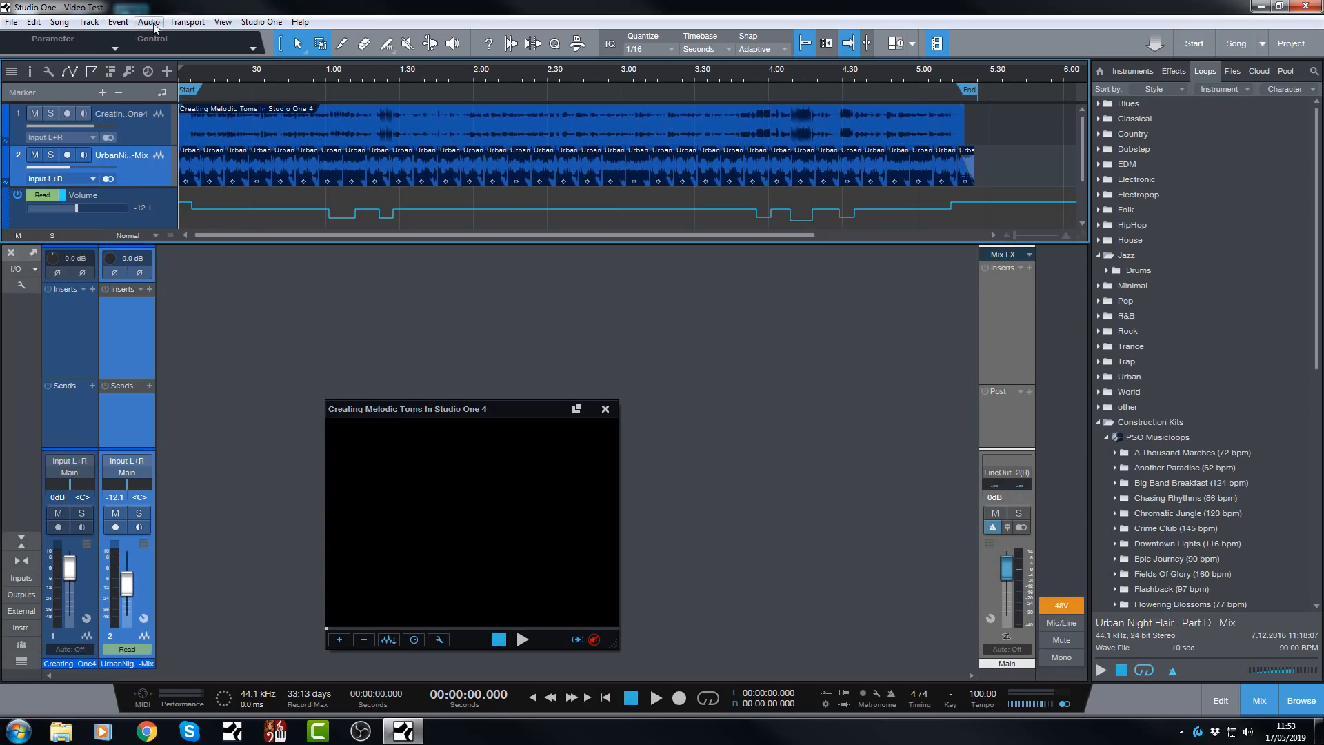
Look over the audio mixdown export settings and close them without exporting.
{"action": "left_click", "coordinate": [60, 25]}
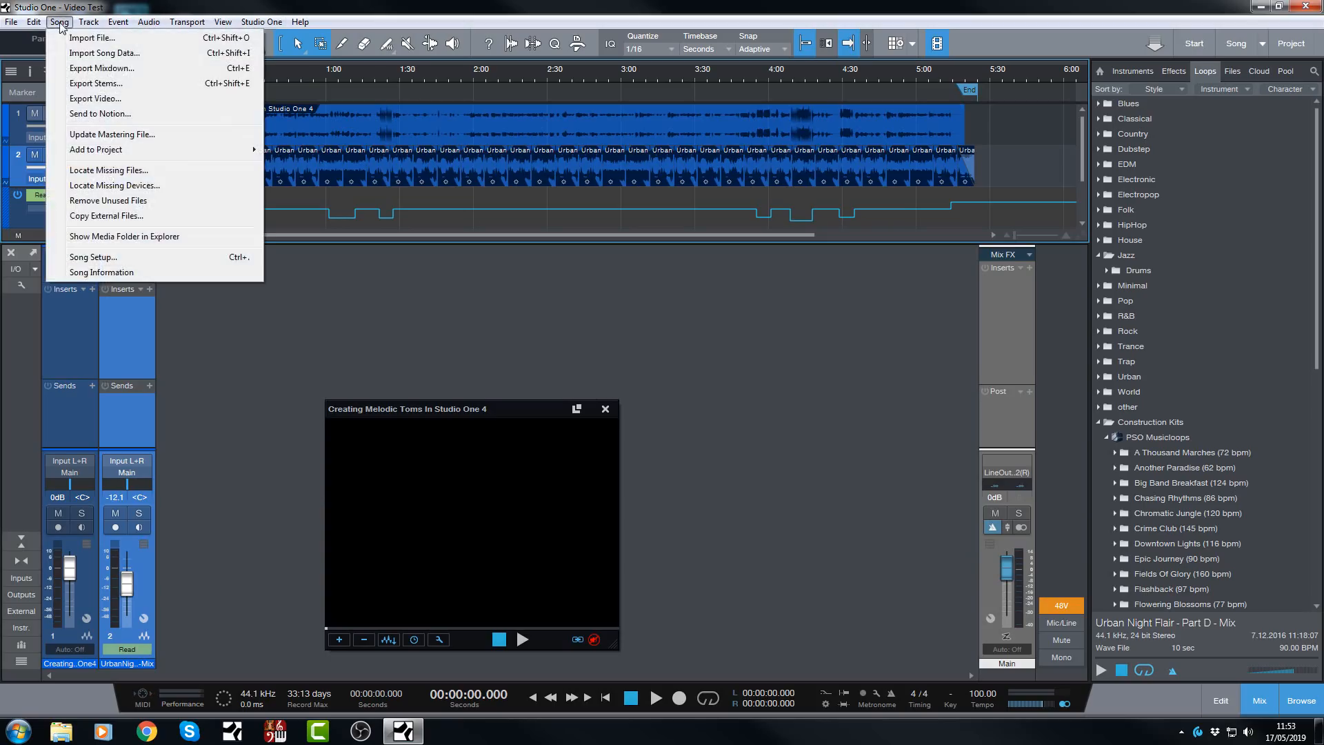
{"action": "left_click", "coordinate": [71, 68]}
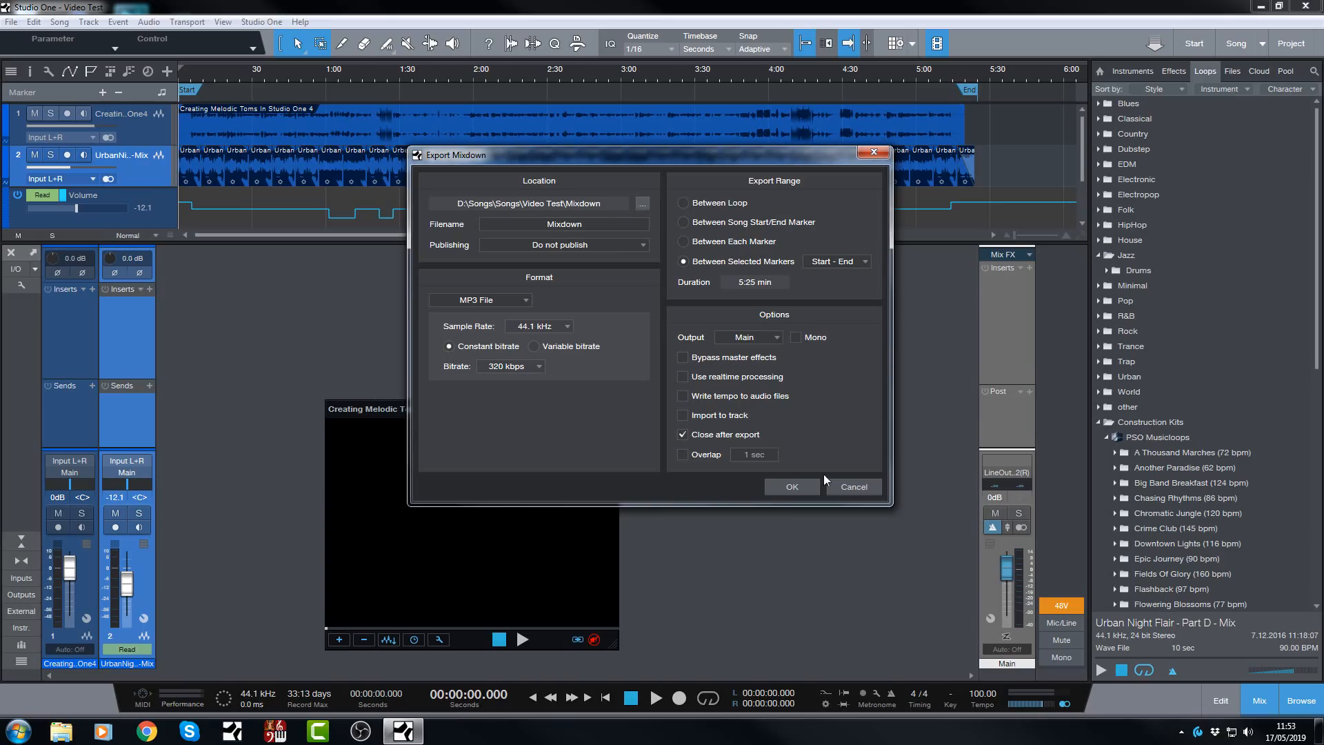
{"action": "left_click", "coordinate": [853, 491]}
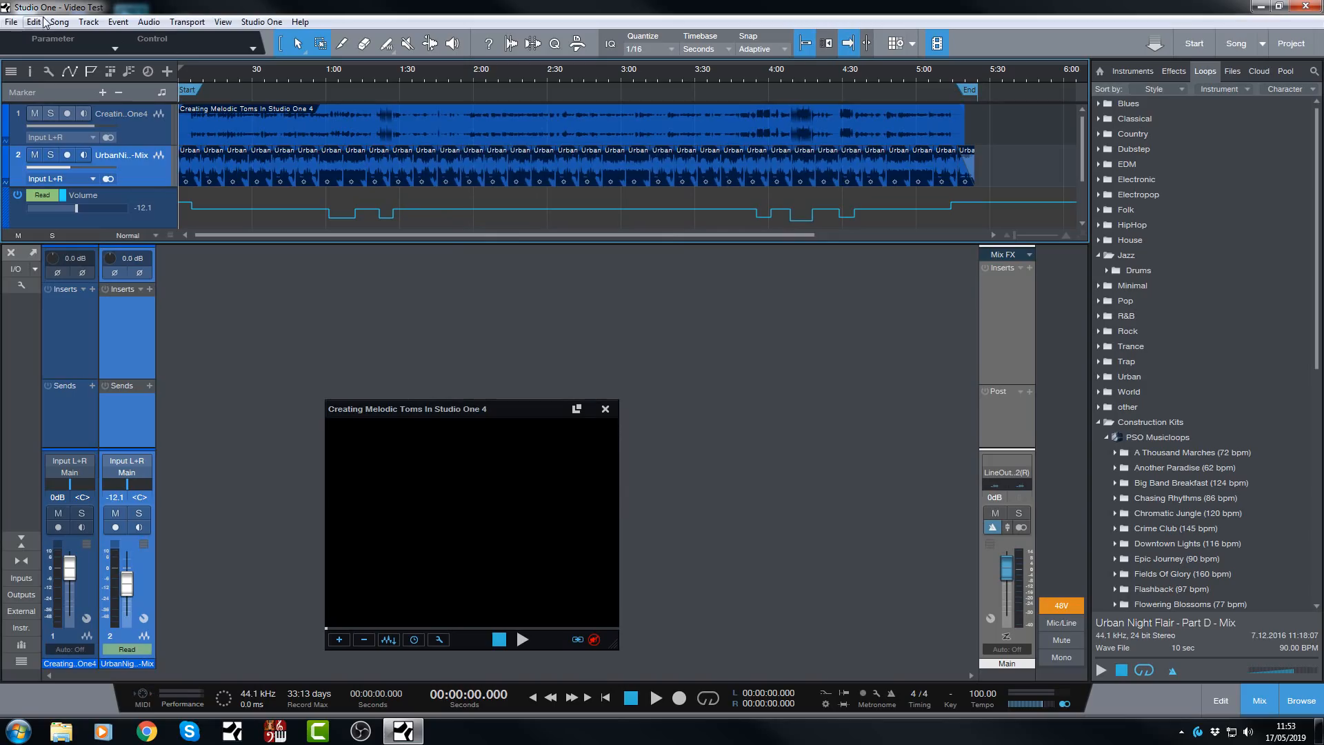
Examine the video export settings and the available file types, and leave without exporting.
{"action": "left_click", "coordinate": [59, 23]}
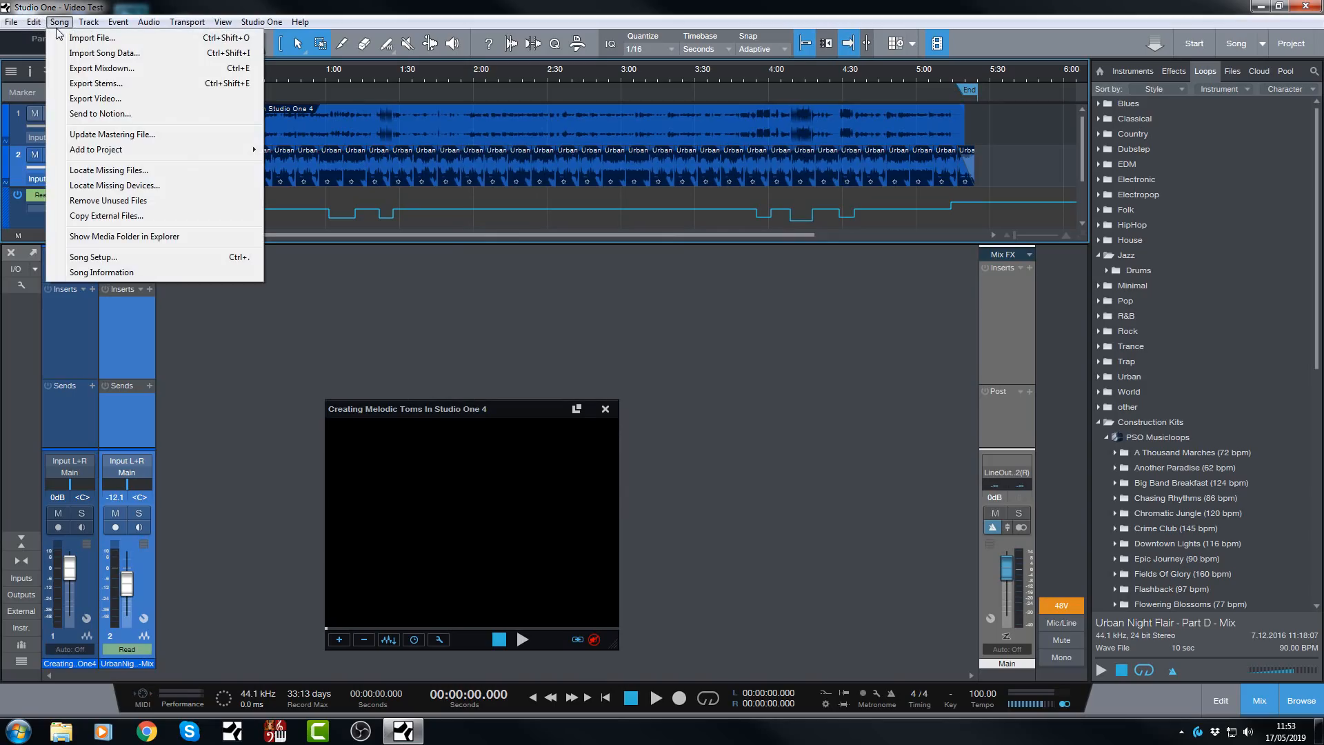
{"action": "left_click", "coordinate": [94, 99]}
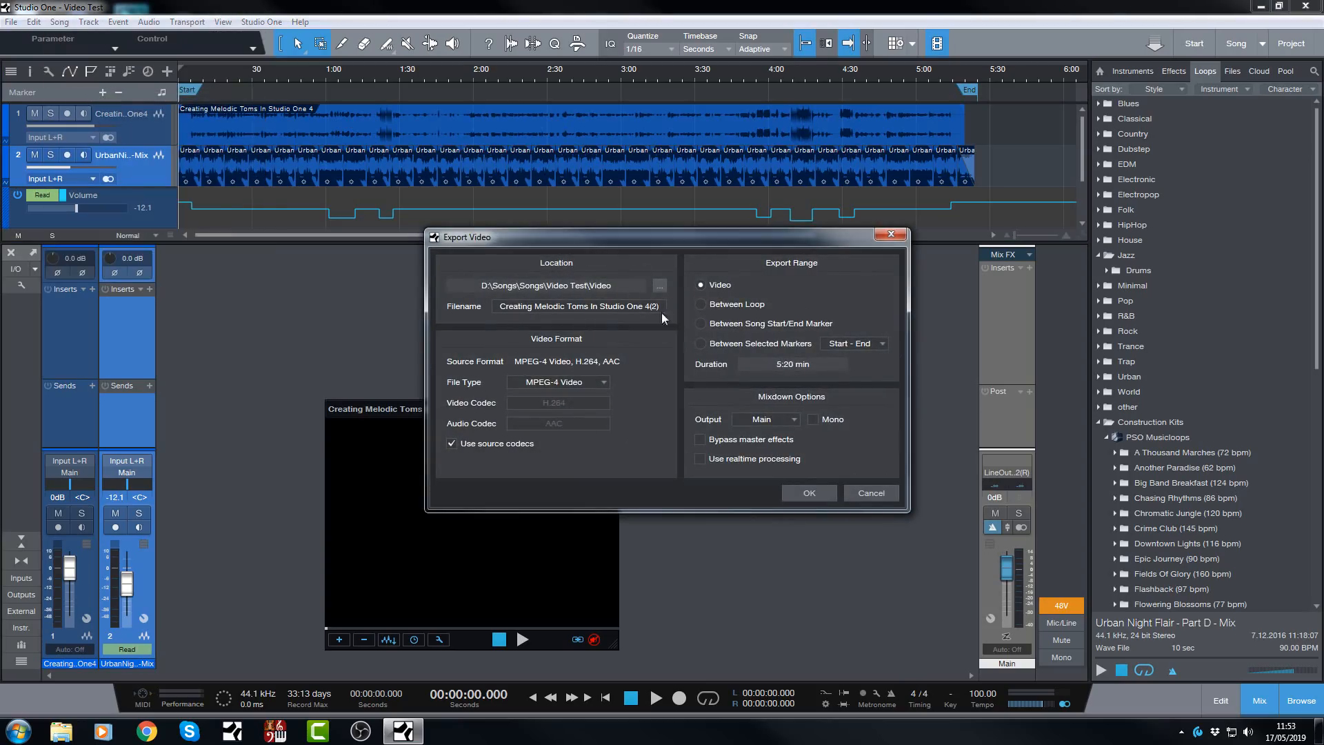
{"action": "left_click_drag", "start_coordinate": [639, 241], "coordinate": [458, 262]}
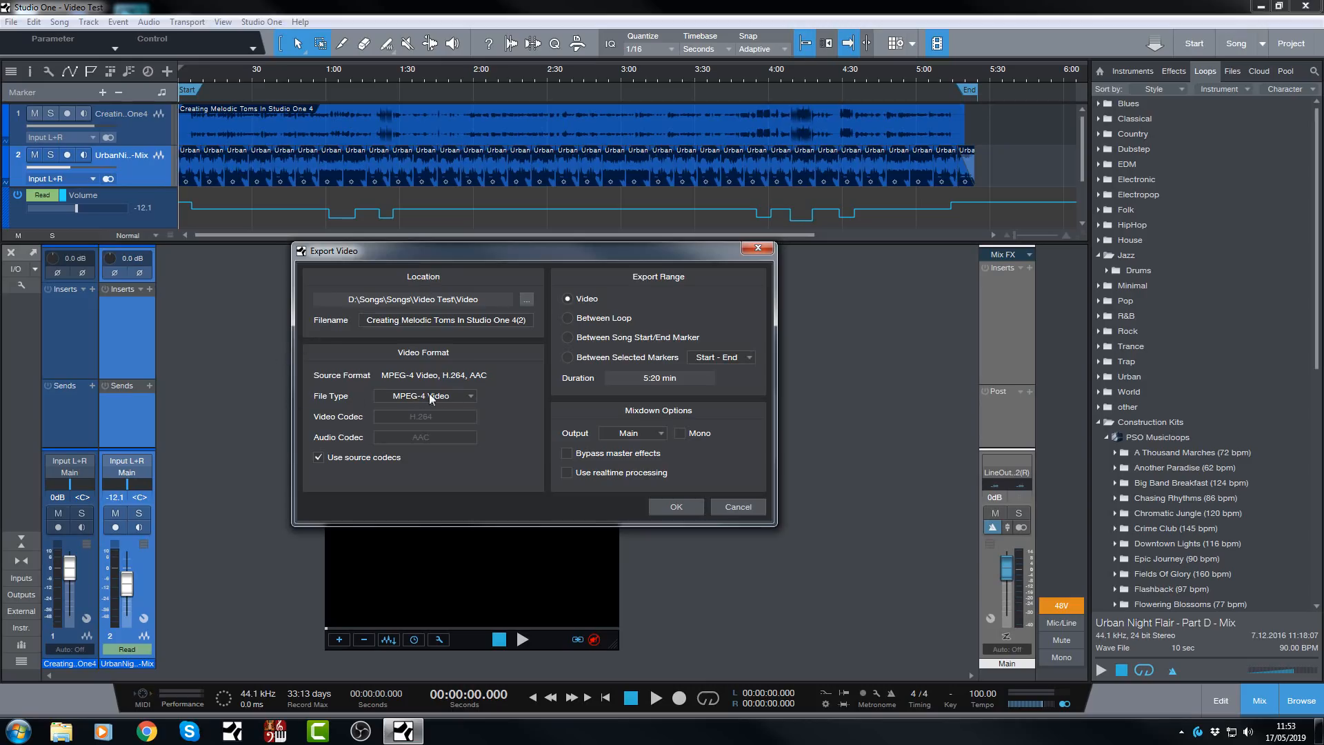
{"action": "left_click", "coordinate": [469, 398]}
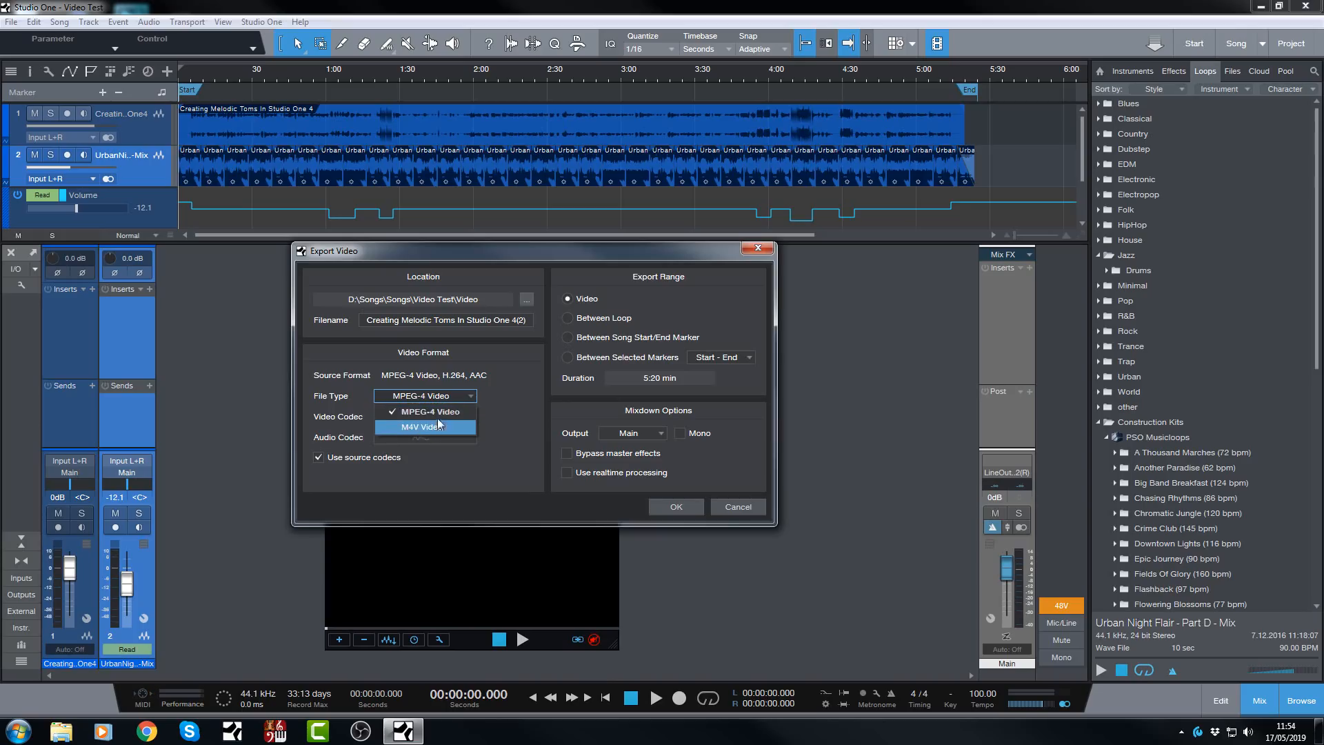
{"action": "left_click", "coordinate": [526, 390]}
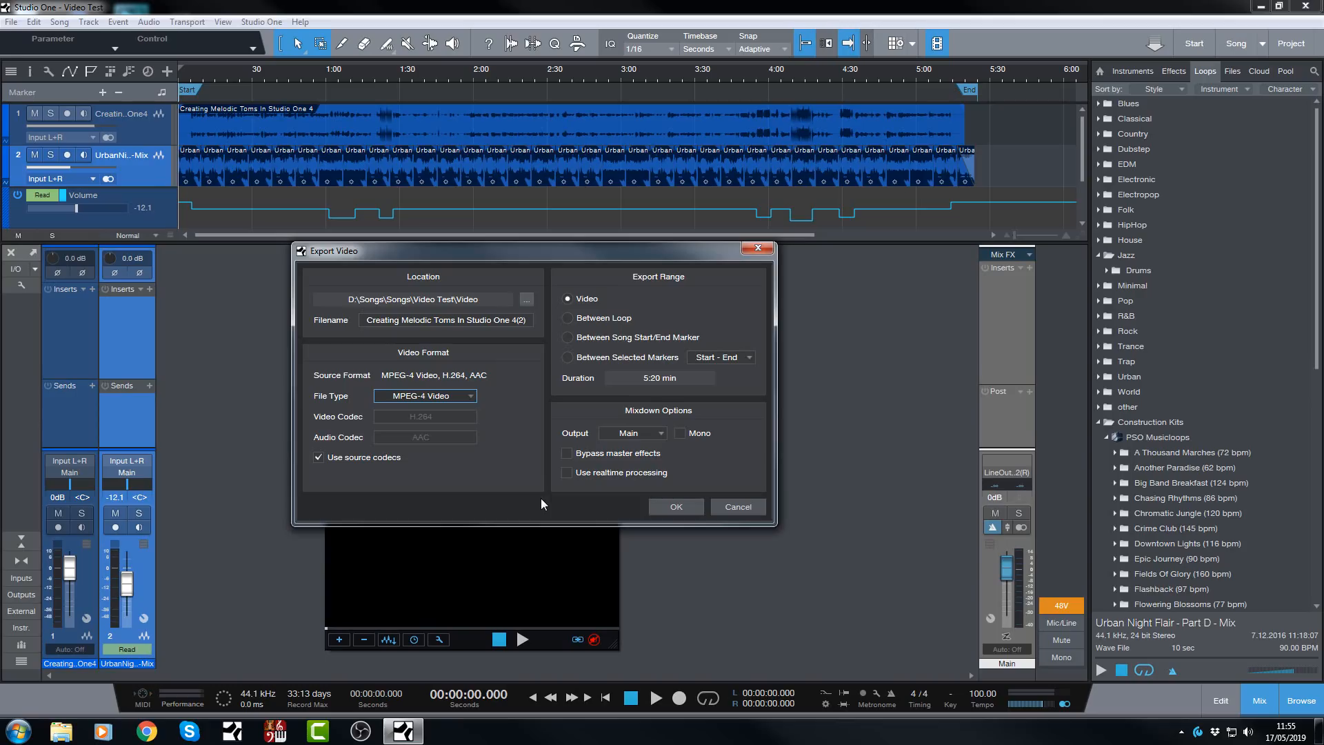
{"action": "left_click", "coordinate": [737, 508]}
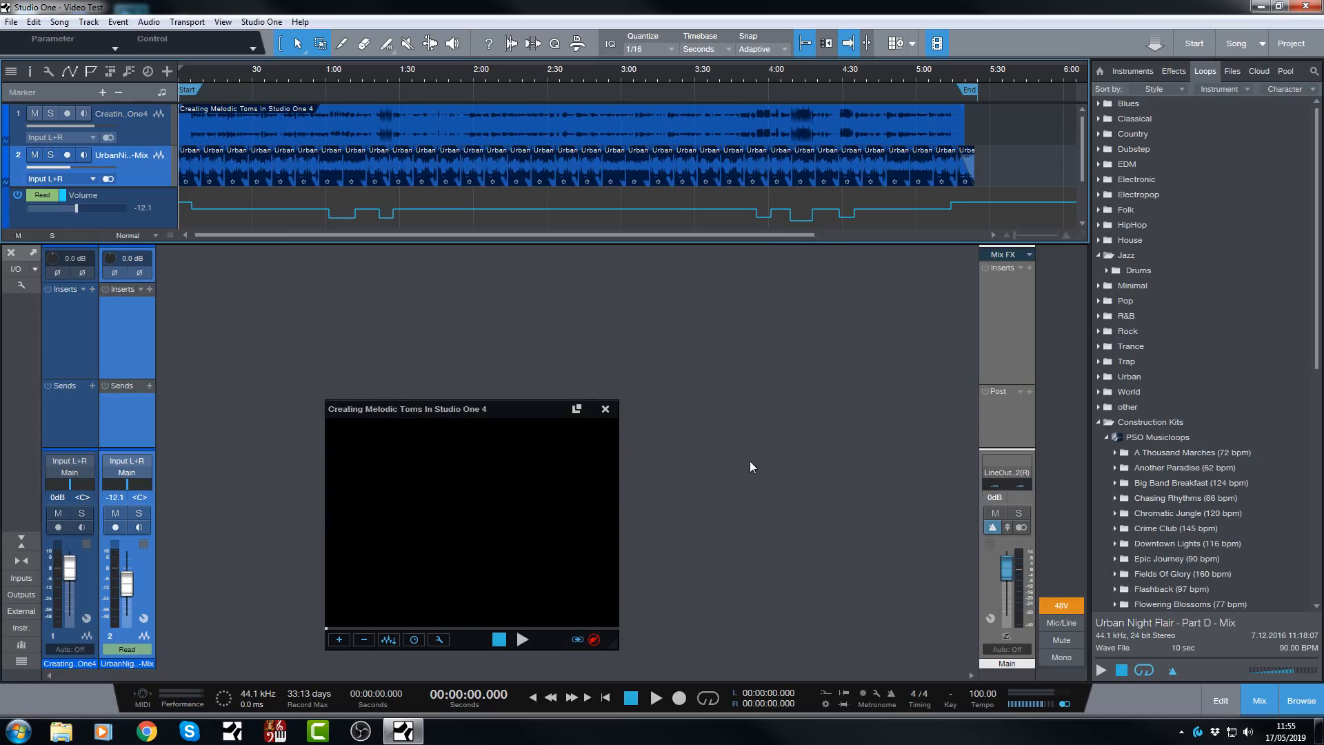